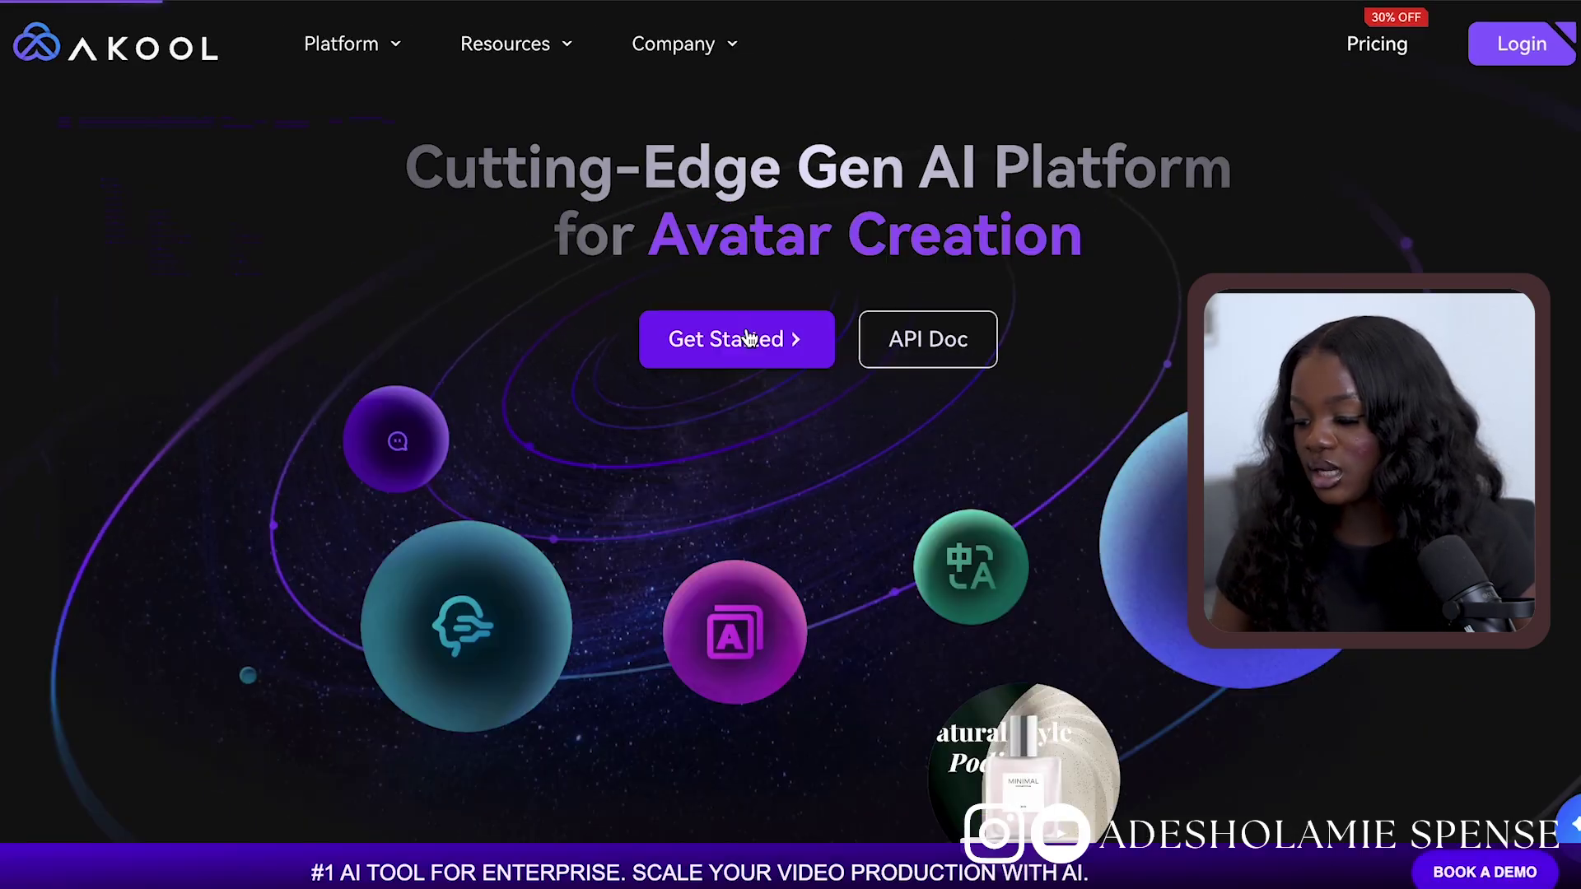
Fill the Akool sign-up form with the last name, a Gmail address and the matching confirmed password
scroll(747, 338, "down", 10)
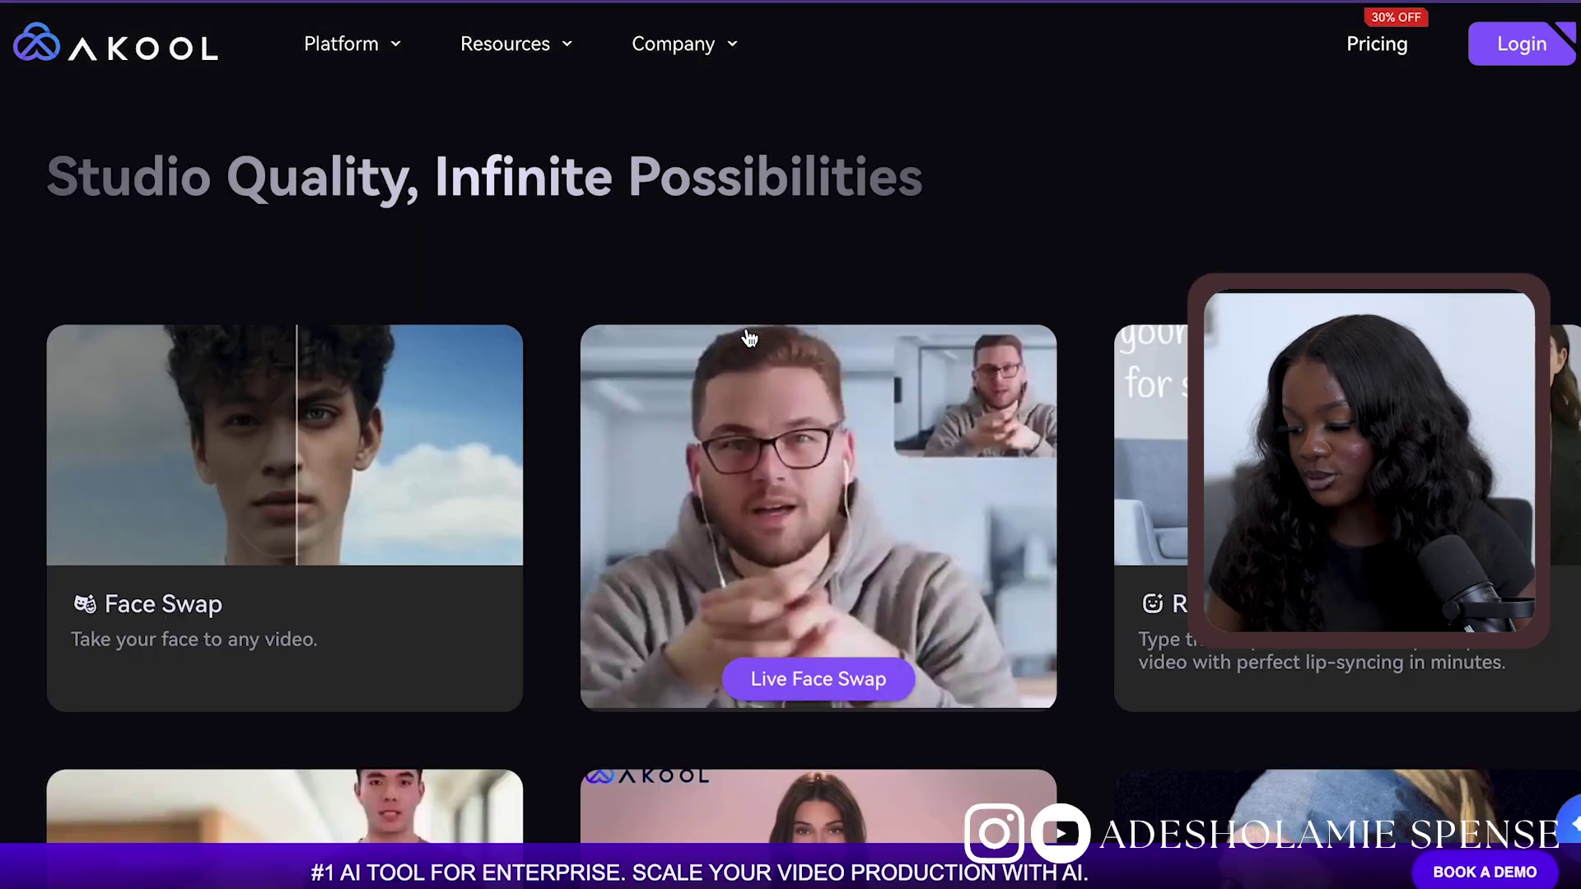
scroll(598, 476, "down", 15)
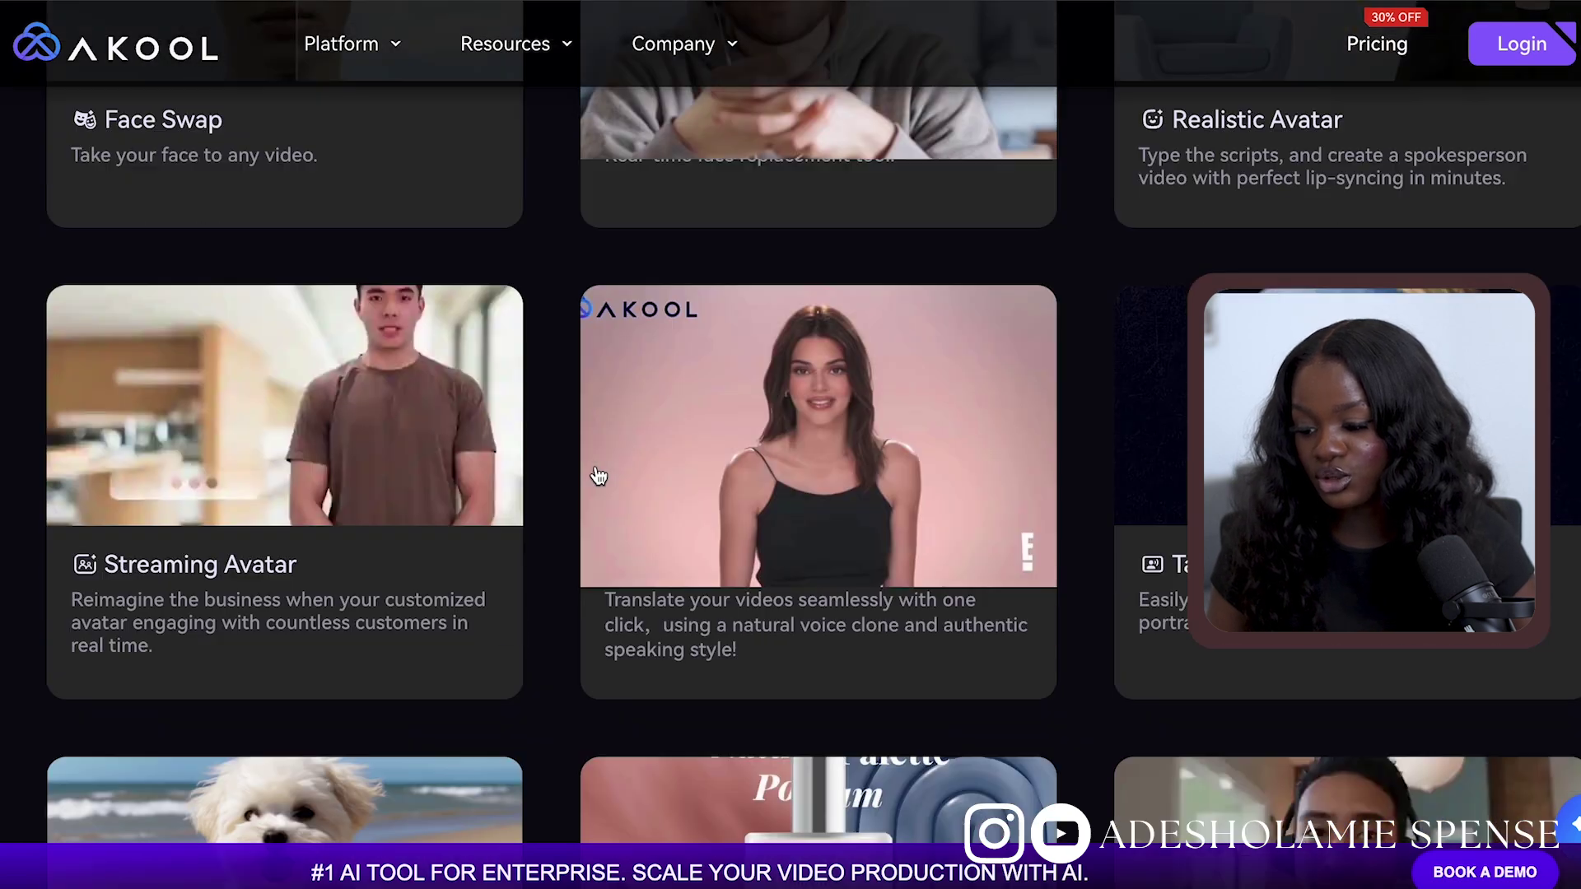
scroll(595, 466, "down", 4)
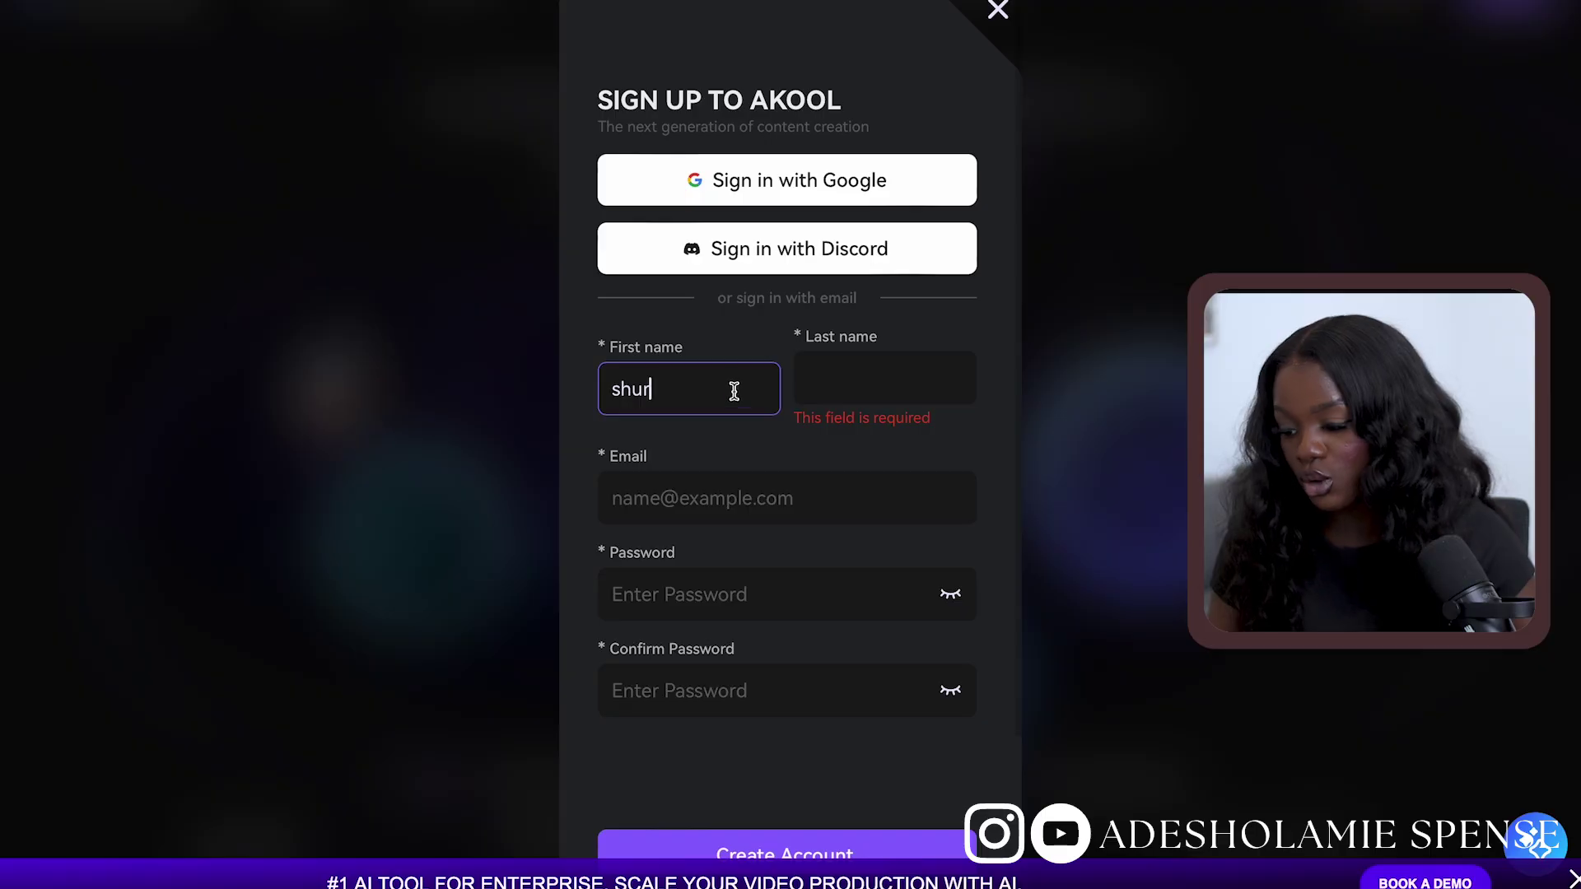
key("Tab")
type("spense")
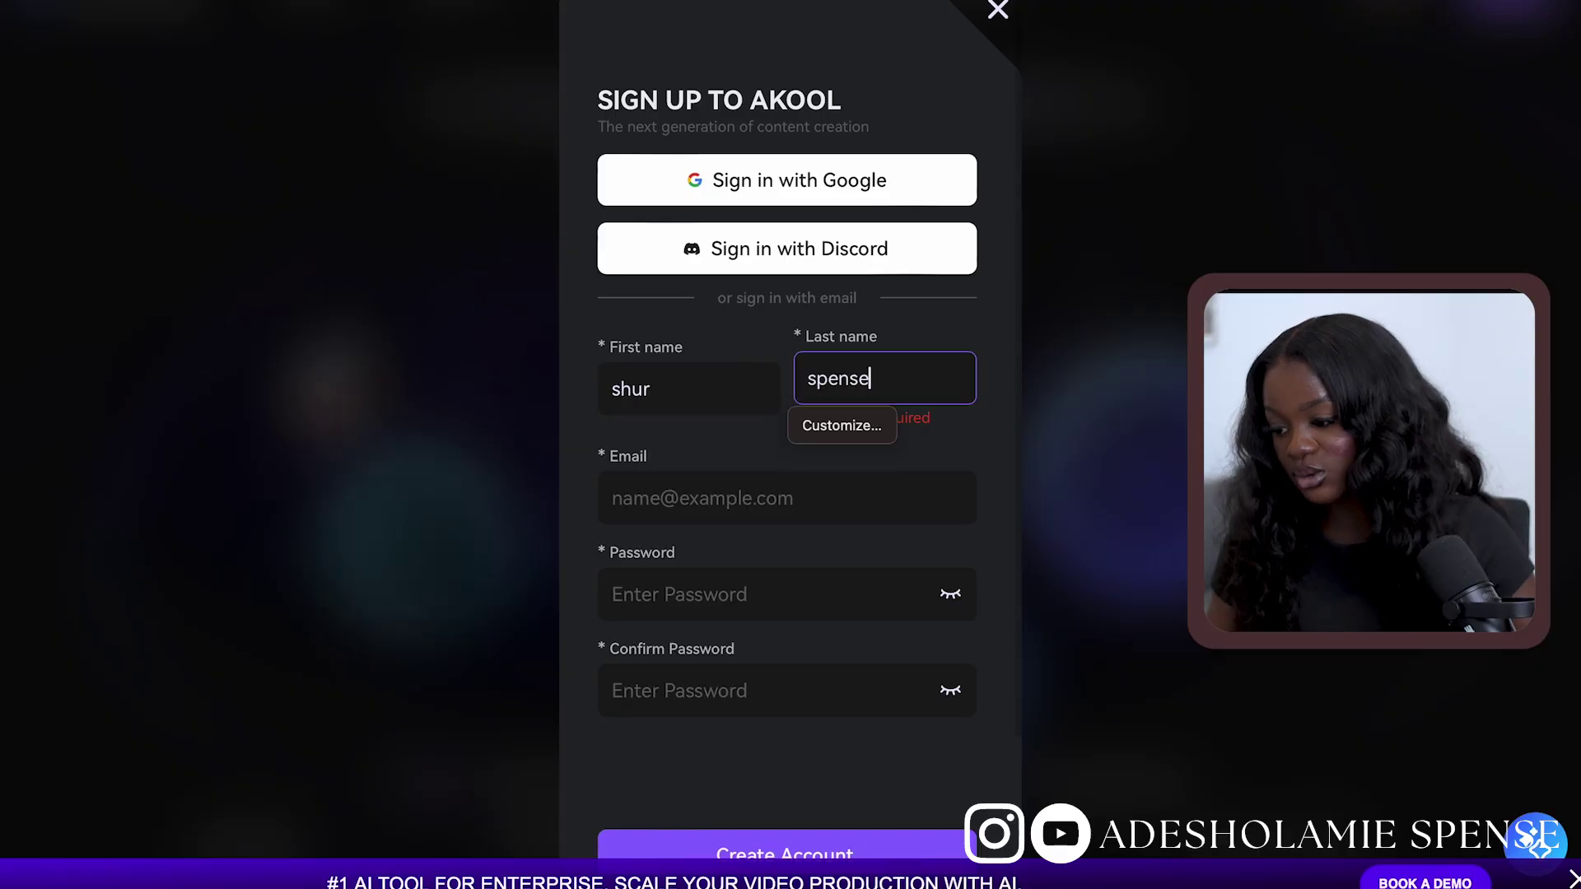
key("Tab")
key("Tab")
key("ctrl+v")
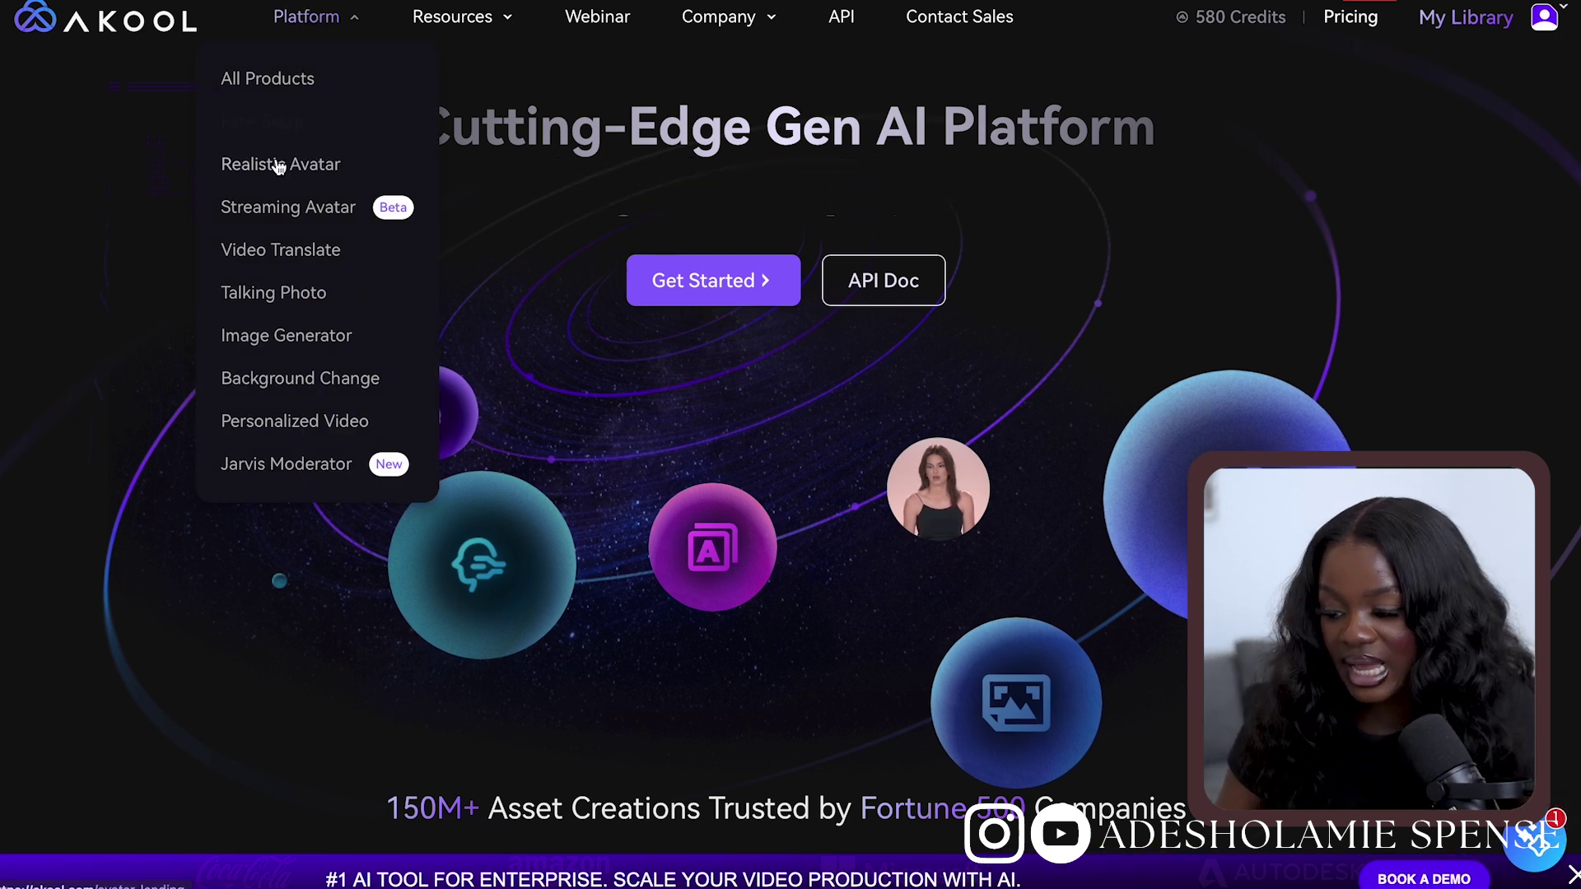
Open Realistic Avatar and start a fresh project, dismissing the resume-draft prompt
left_click(280, 164)
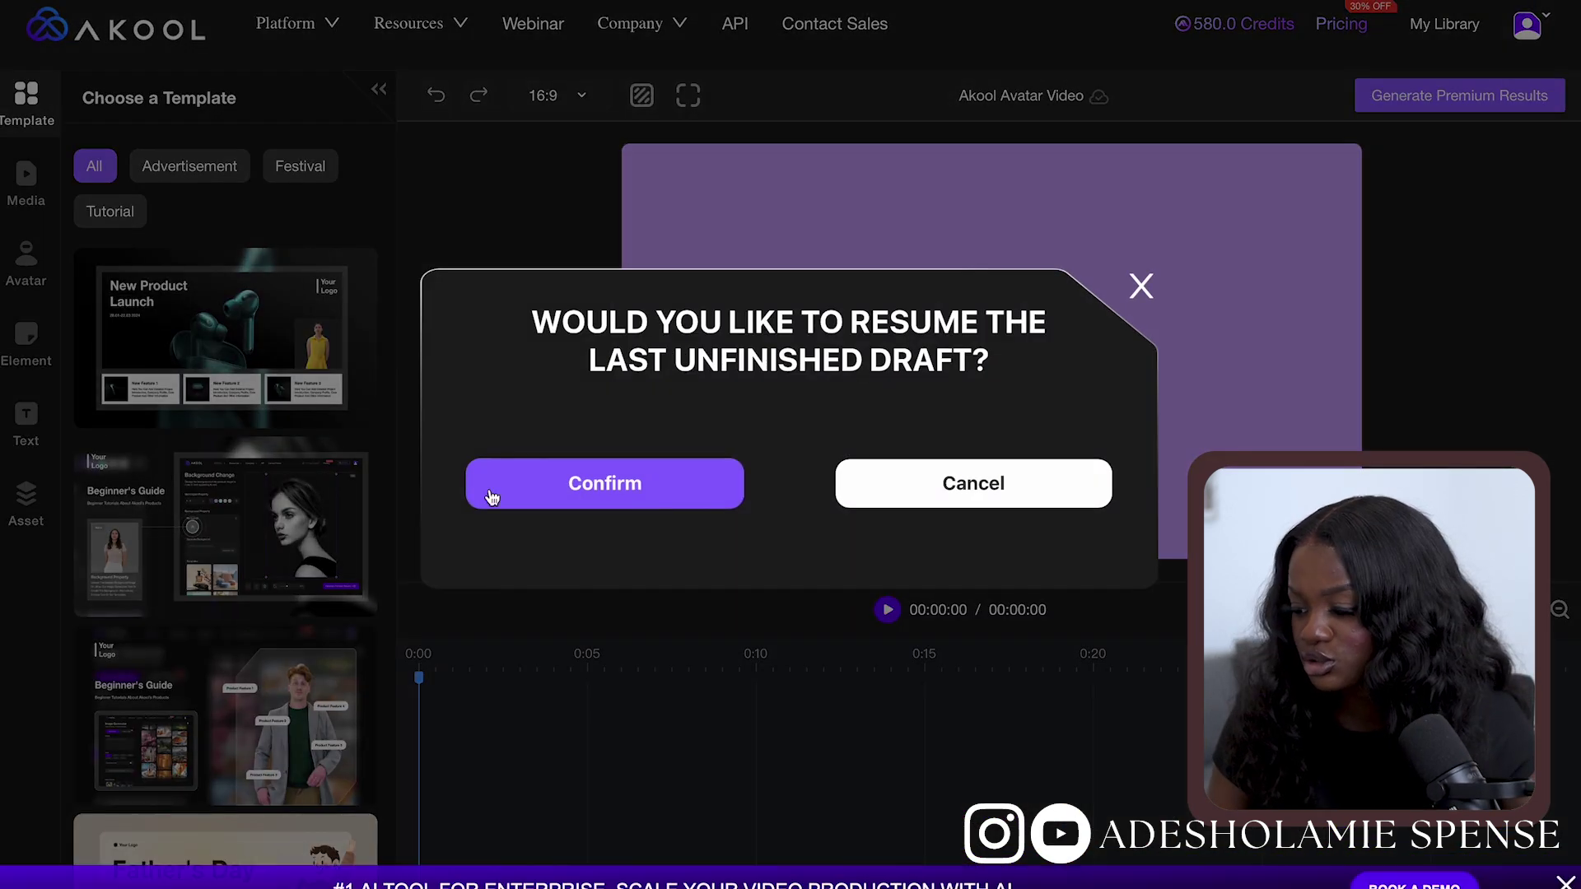
left_click(492, 497)
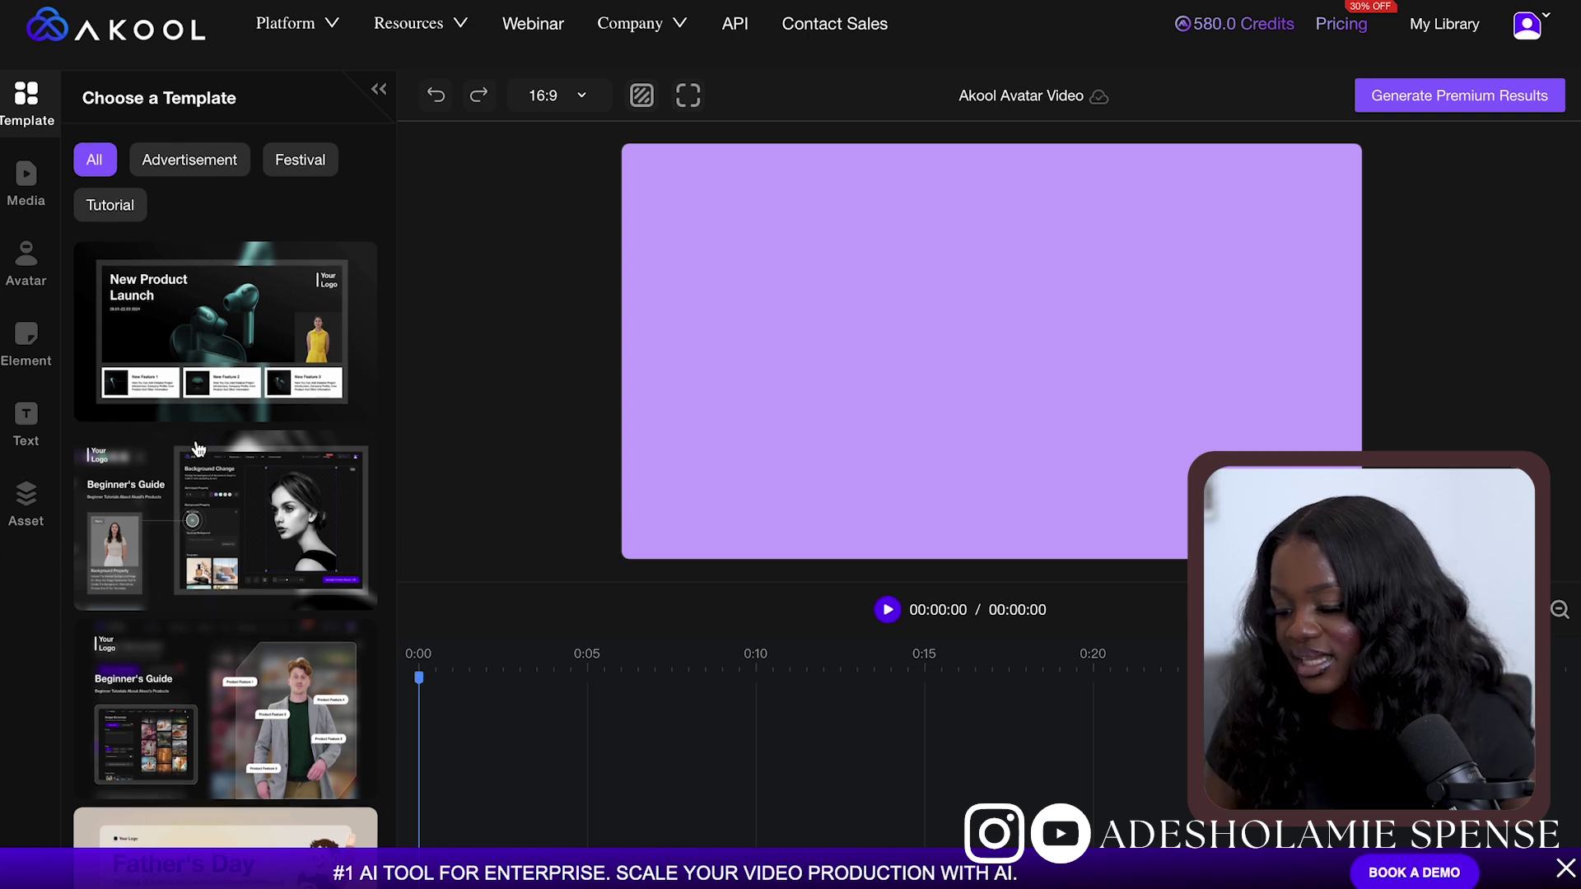
scroll(198, 448, "down", 2)
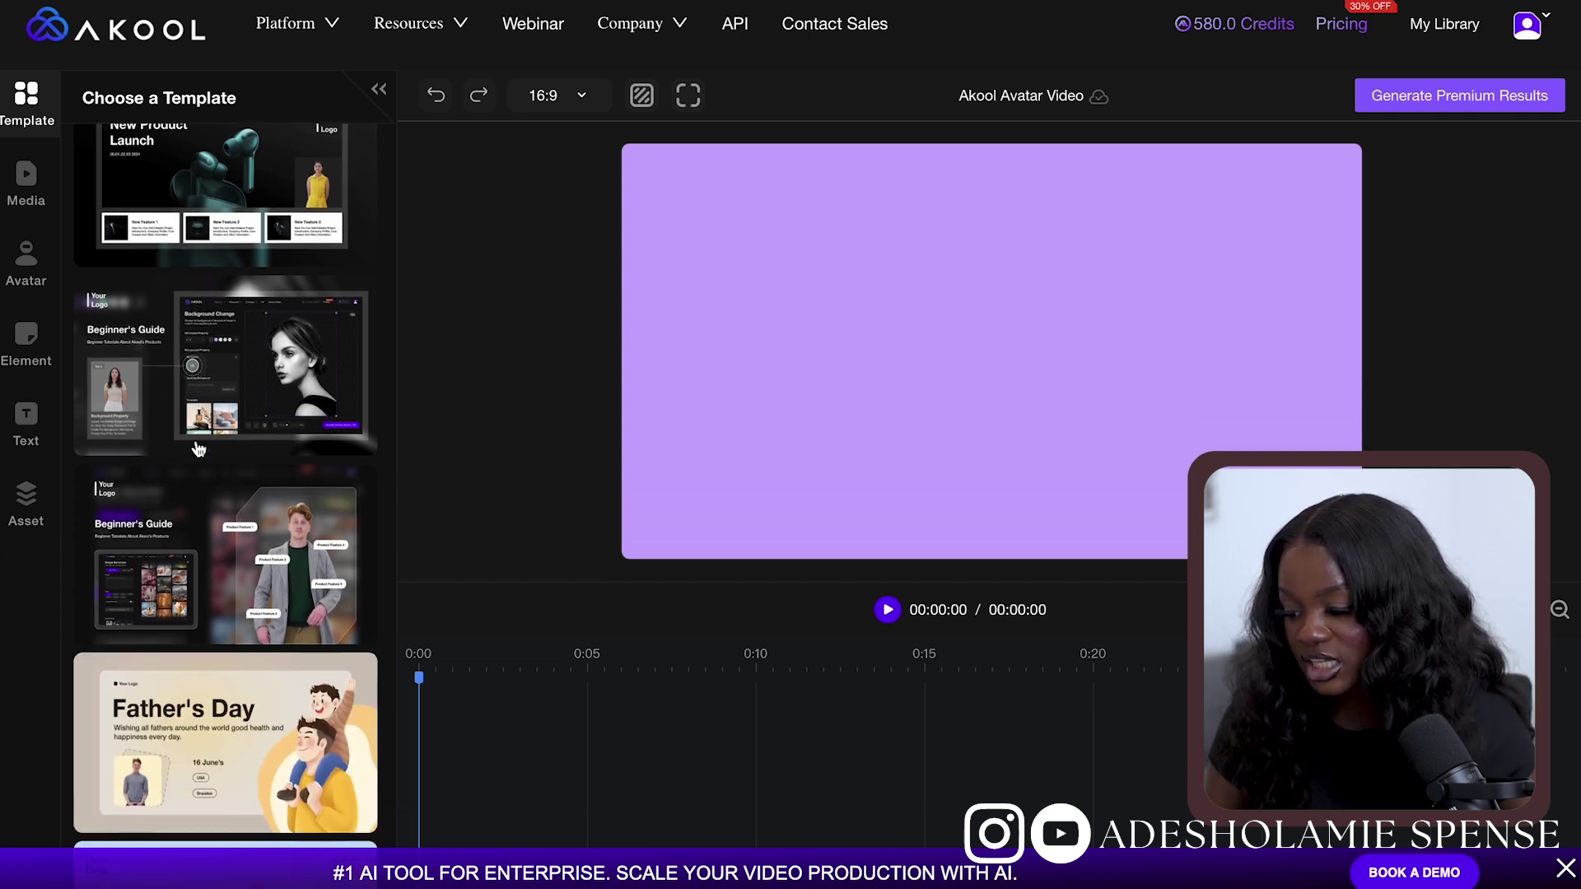
scroll(197, 447, "up", 2)
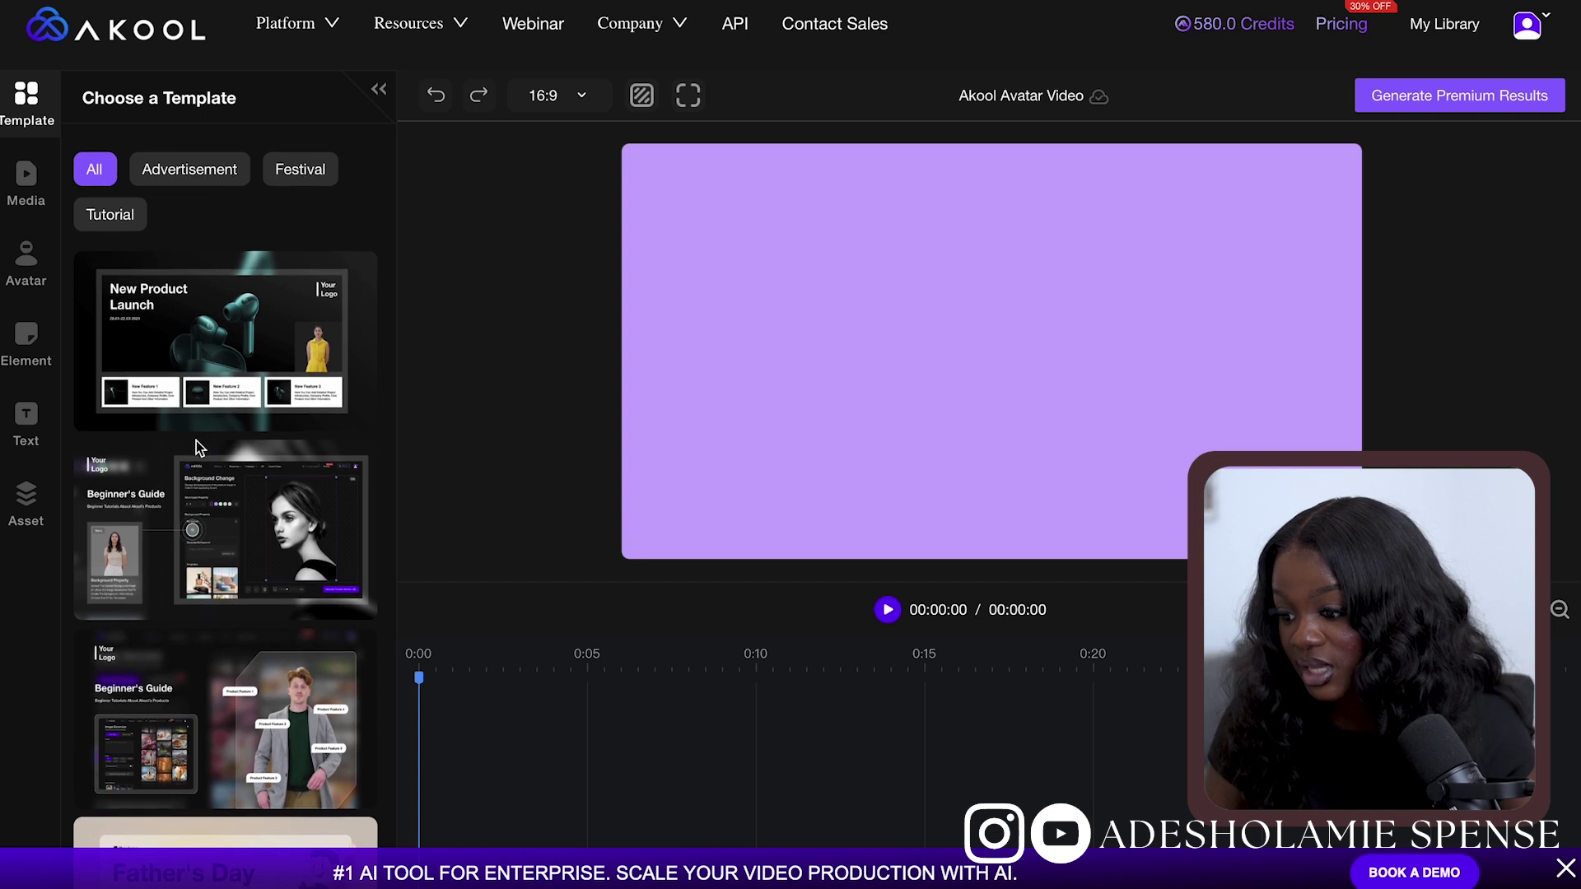
scroll(198, 448, "down", 3)
scroll(196, 441, "up", 4)
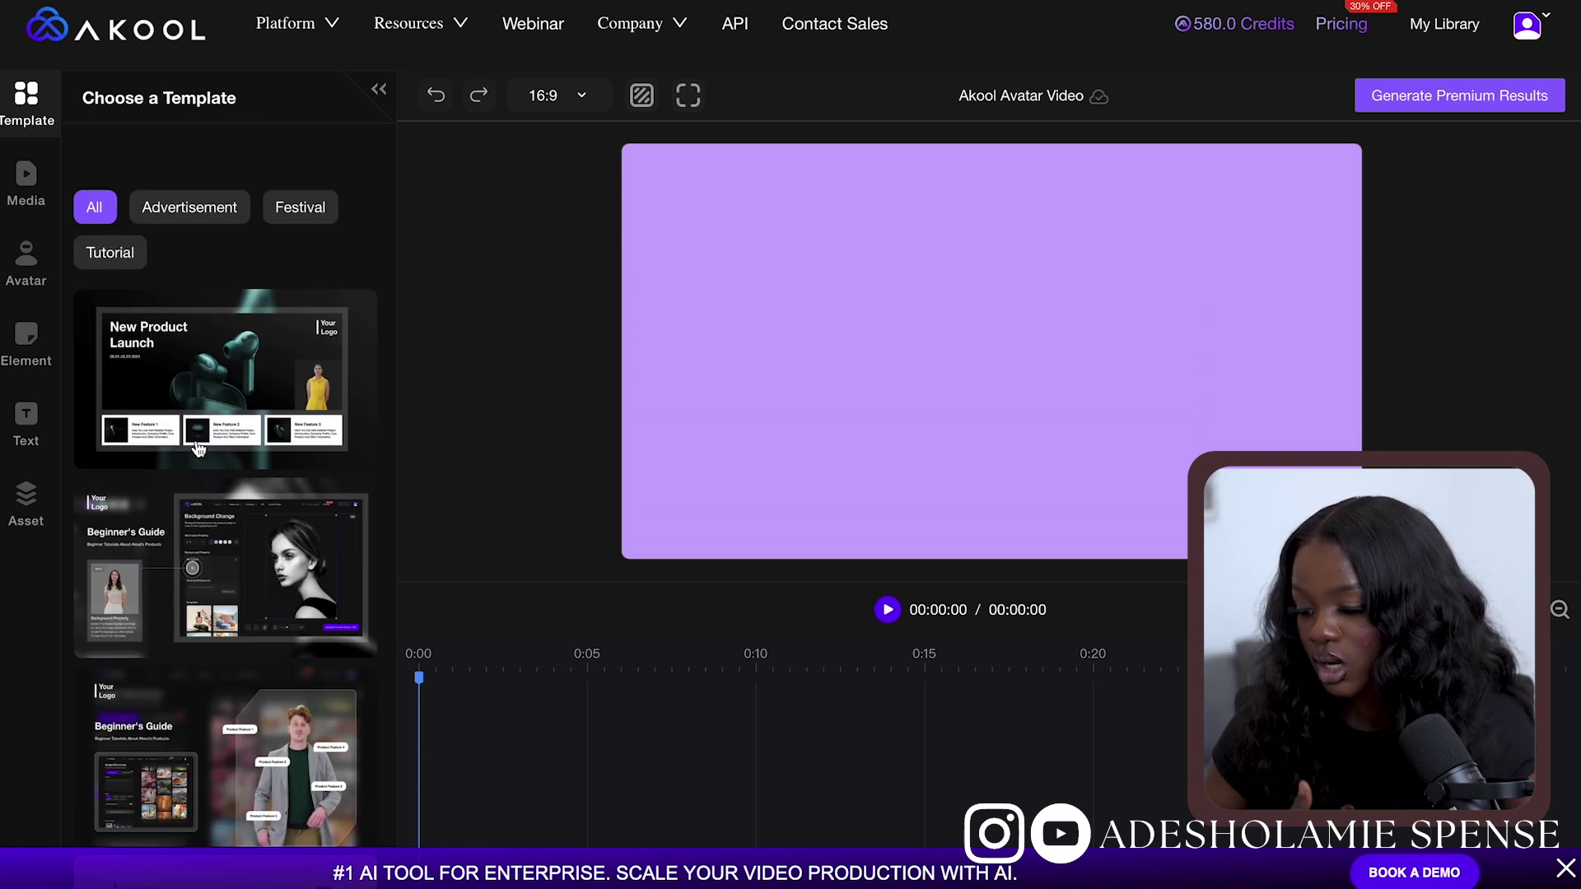
Filter the template gallery through Advertisement, Festival, and finally Tutorial
left_click(173, 174)
left_click(267, 169)
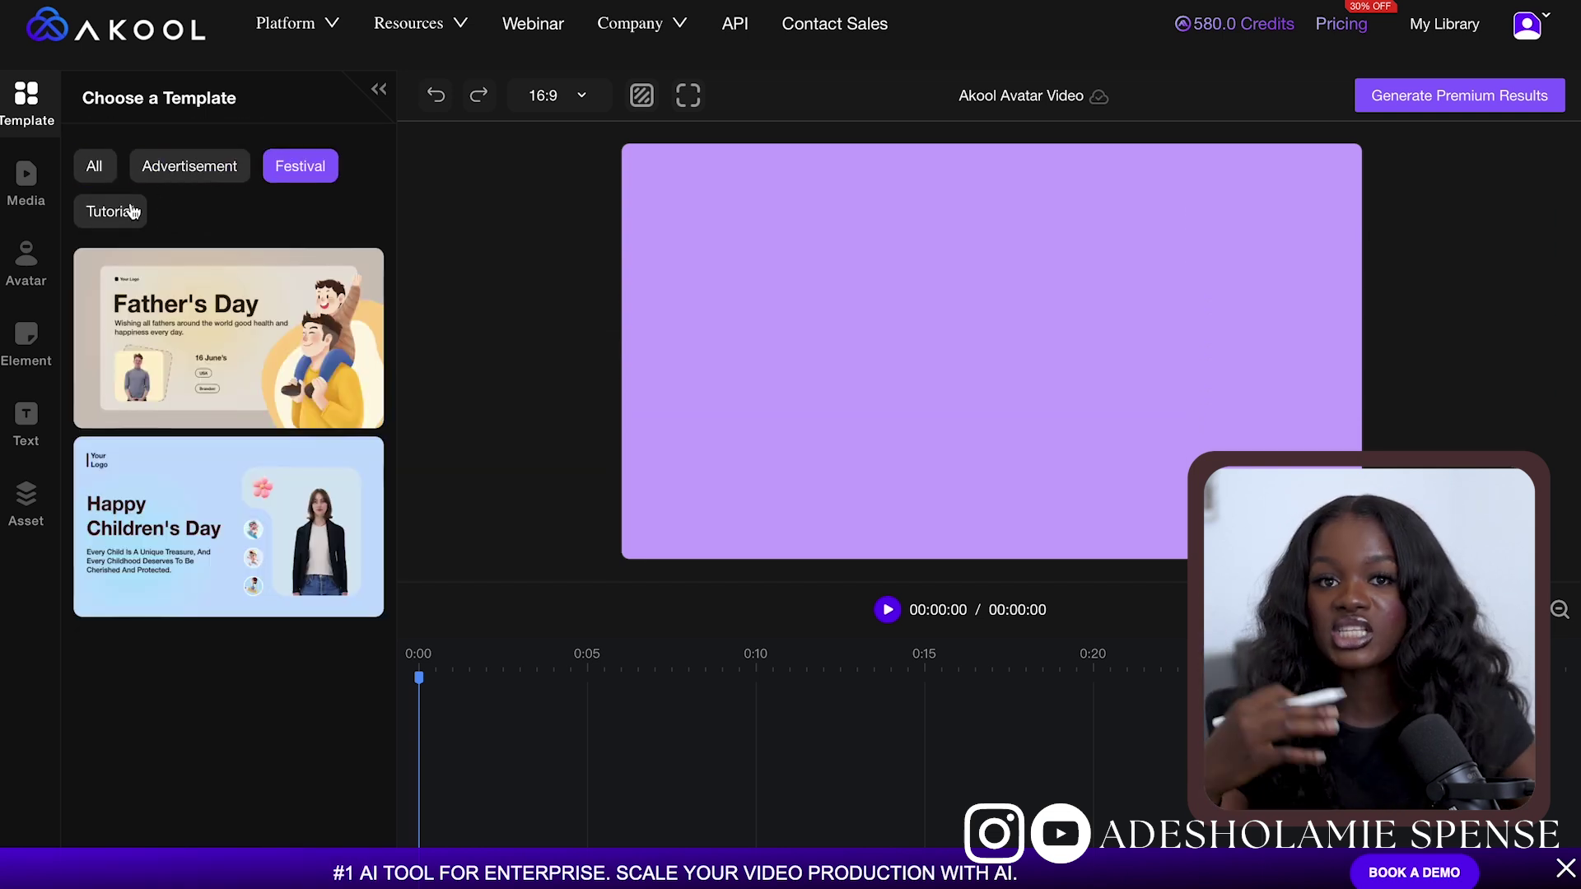
left_click(119, 213)
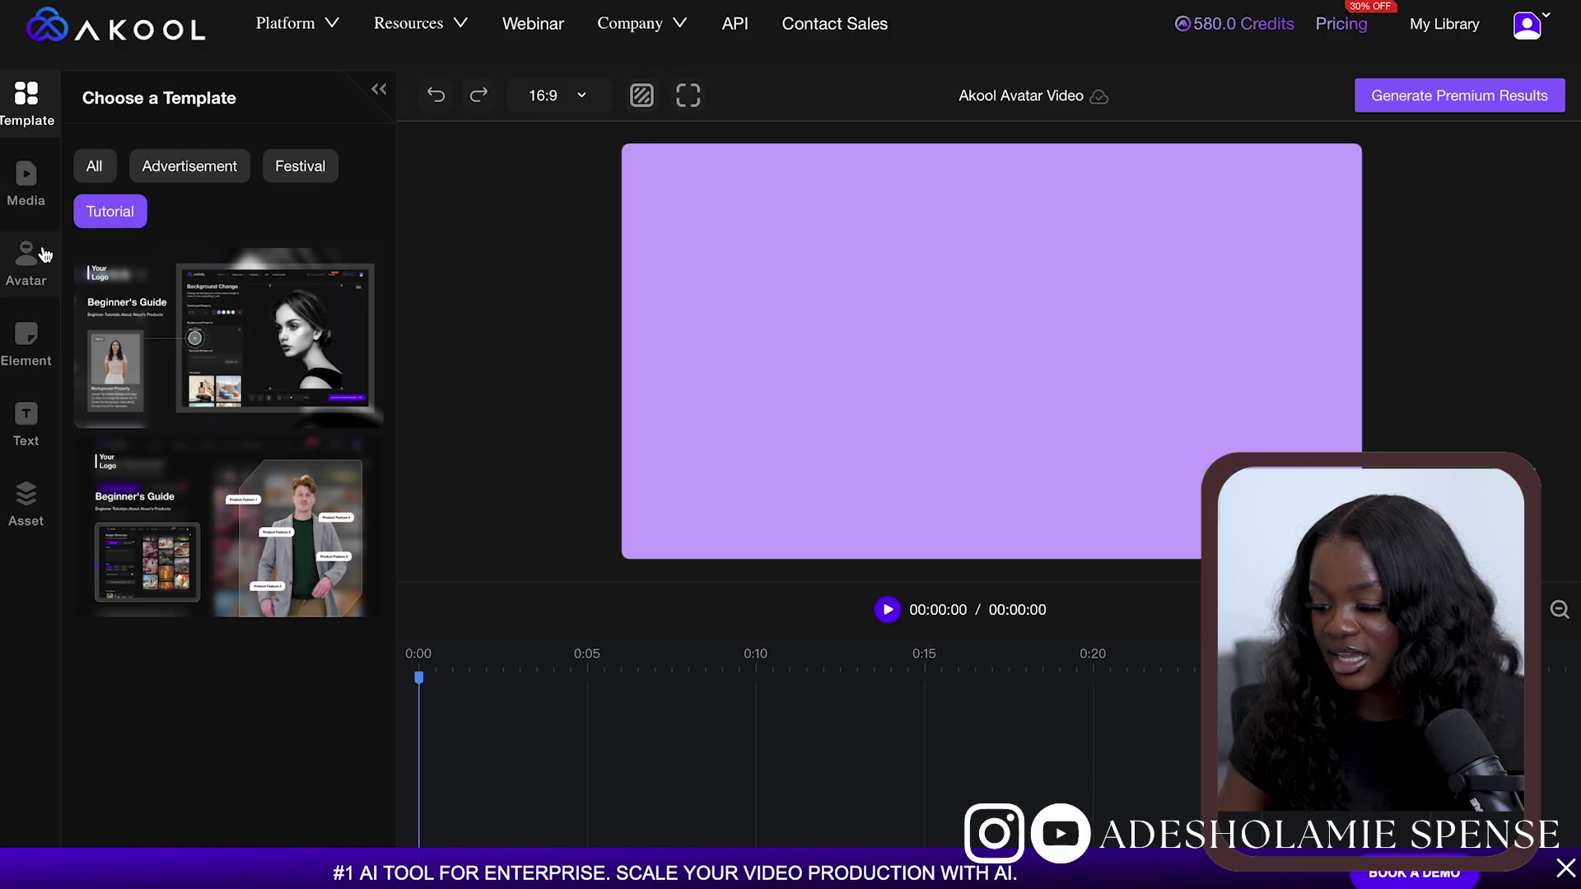
Browse stock avatars, replacing Tristan with the seated office Alexandra avatar
left_click(27, 263)
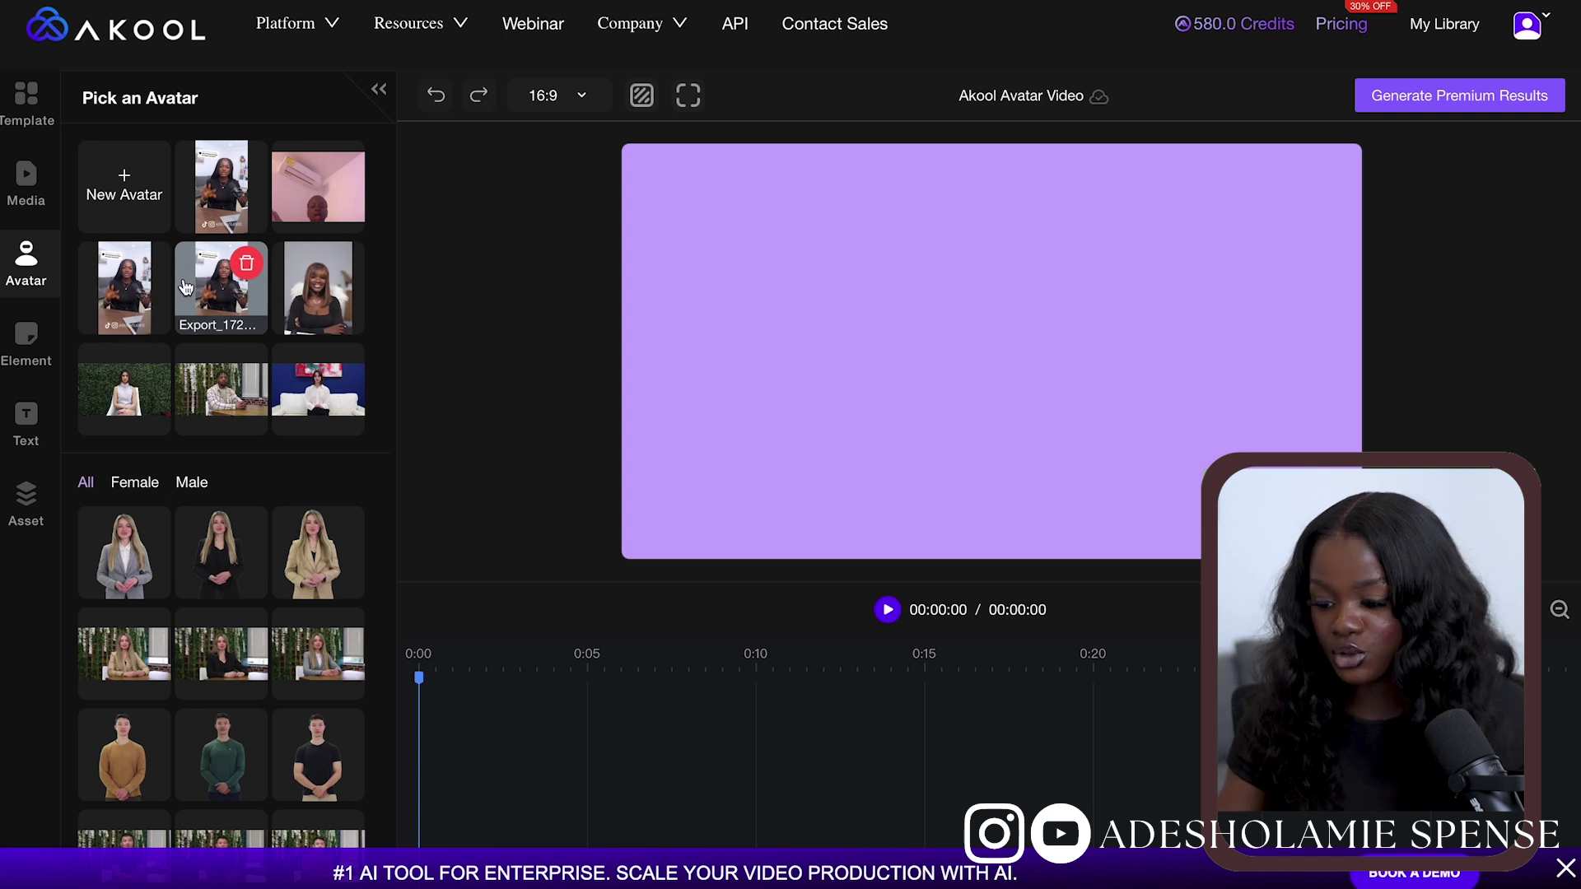
scroll(185, 286, "down", 15)
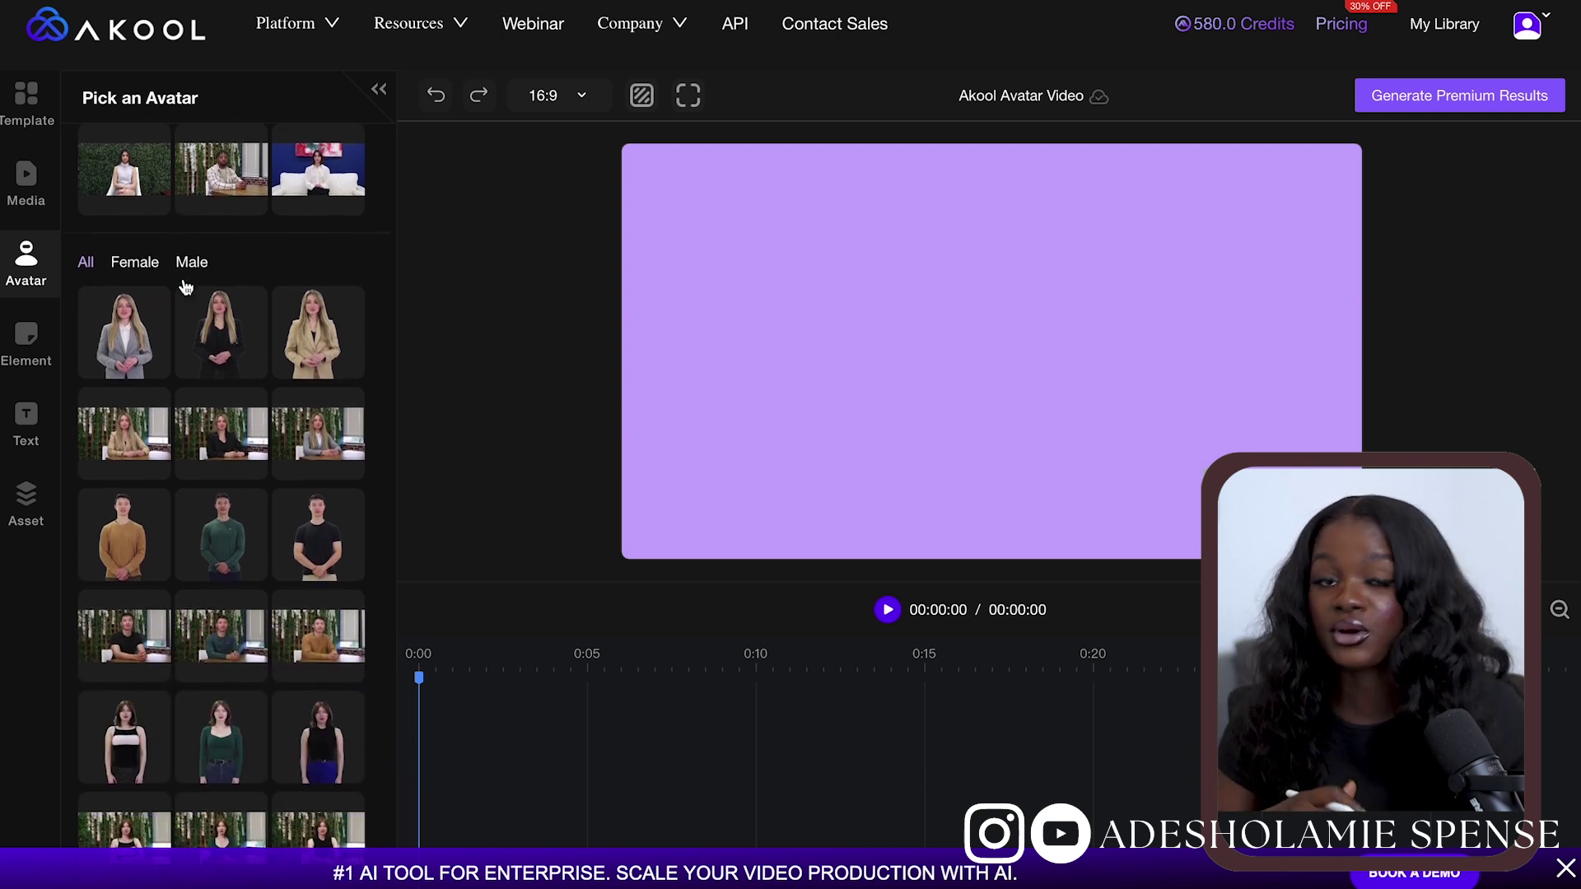
scroll(185, 285, "down", 15)
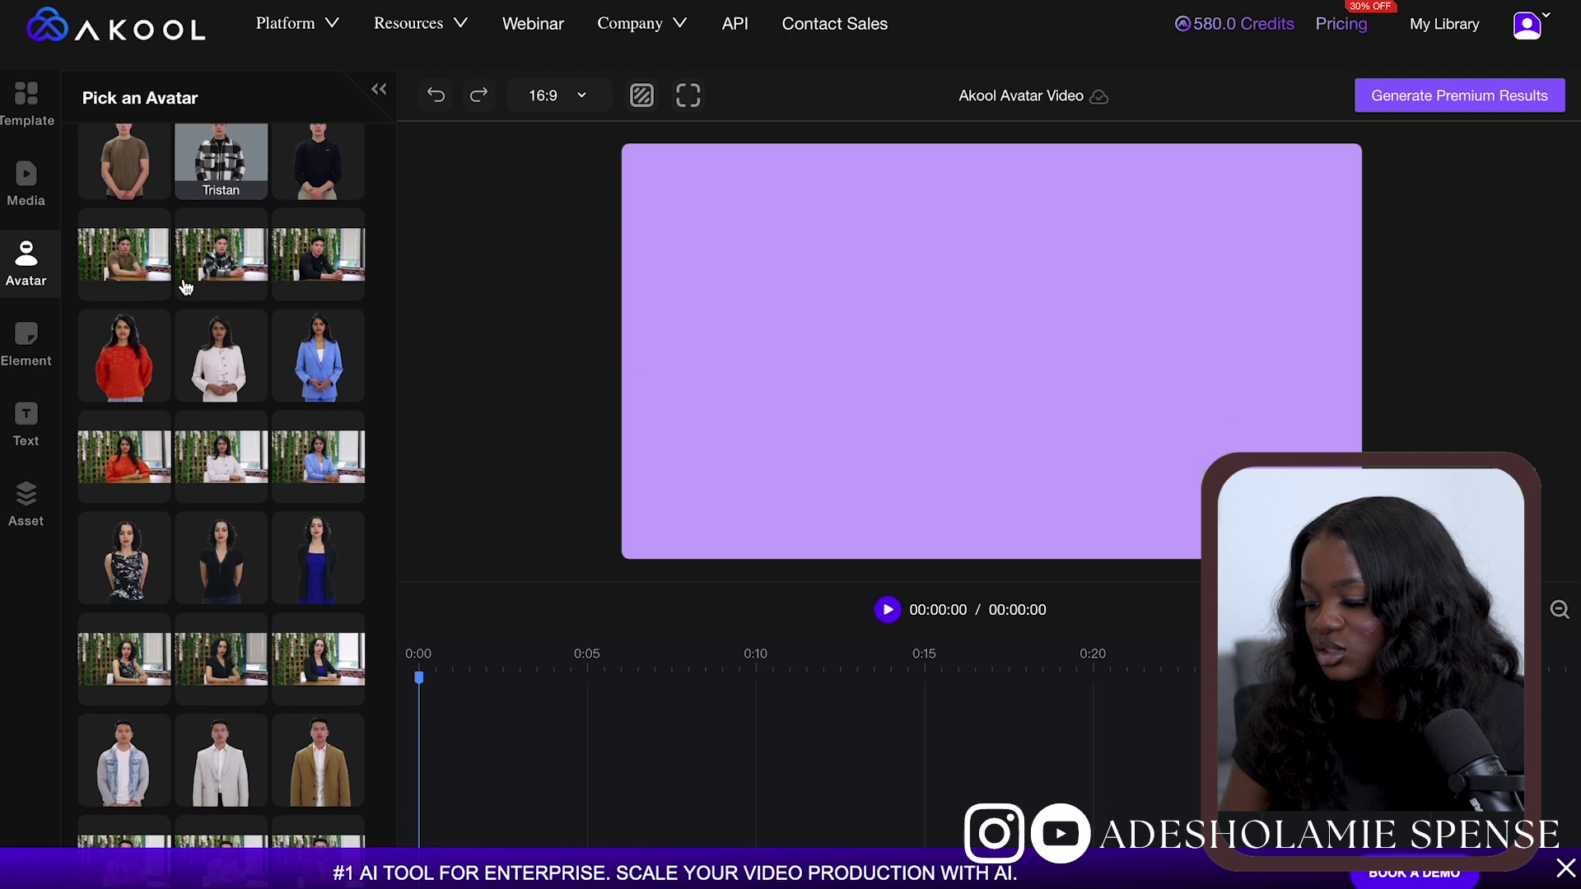
scroll(185, 286, "down", 5)
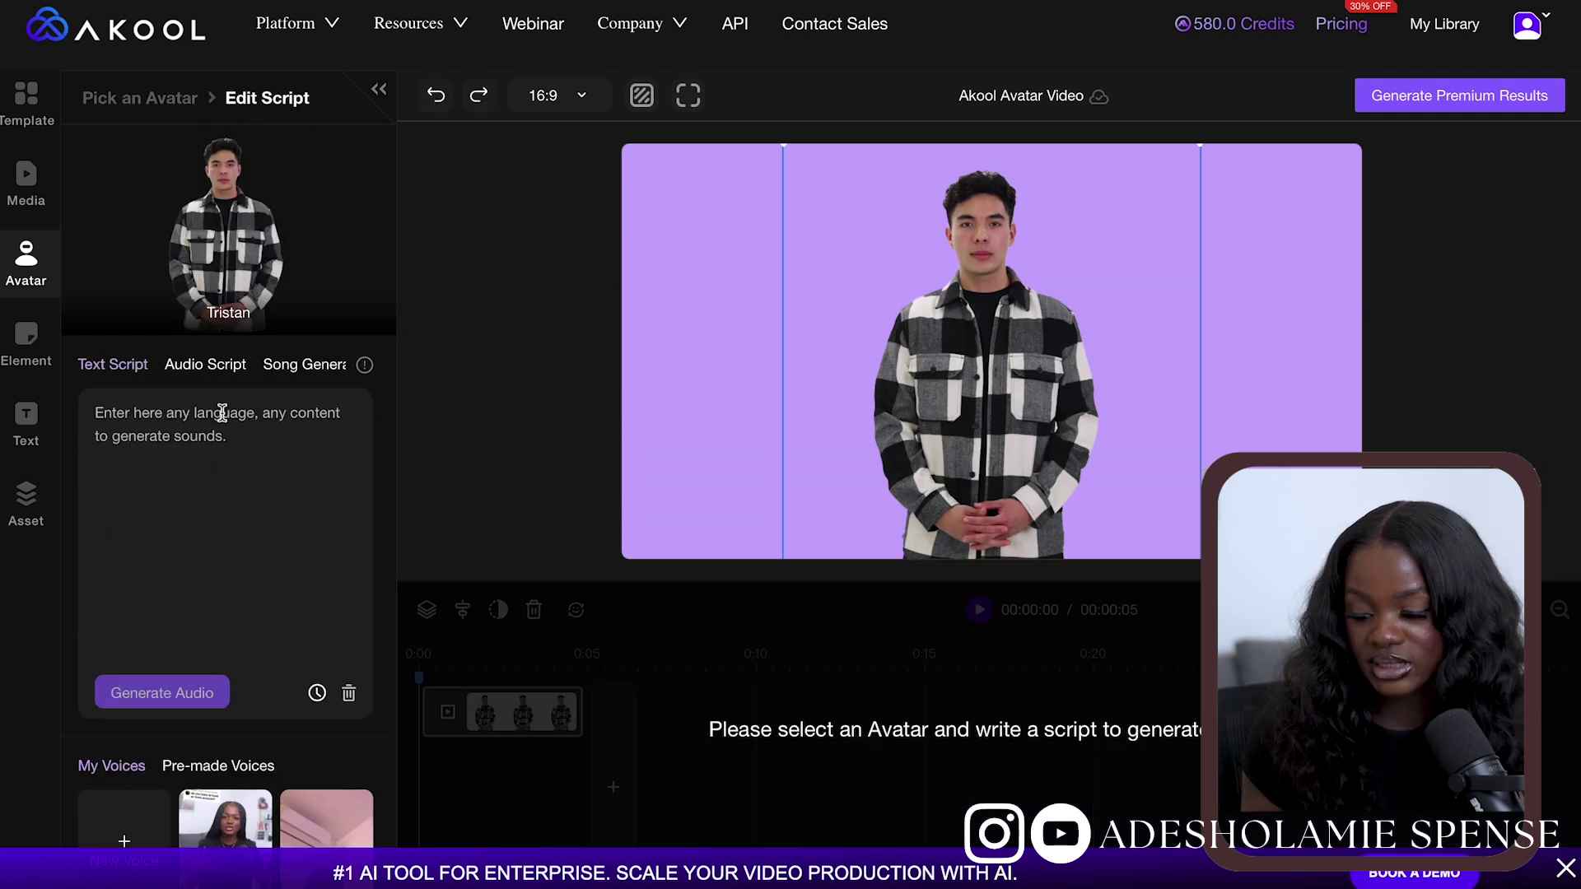
left_click(437, 96)
left_click(247, 576)
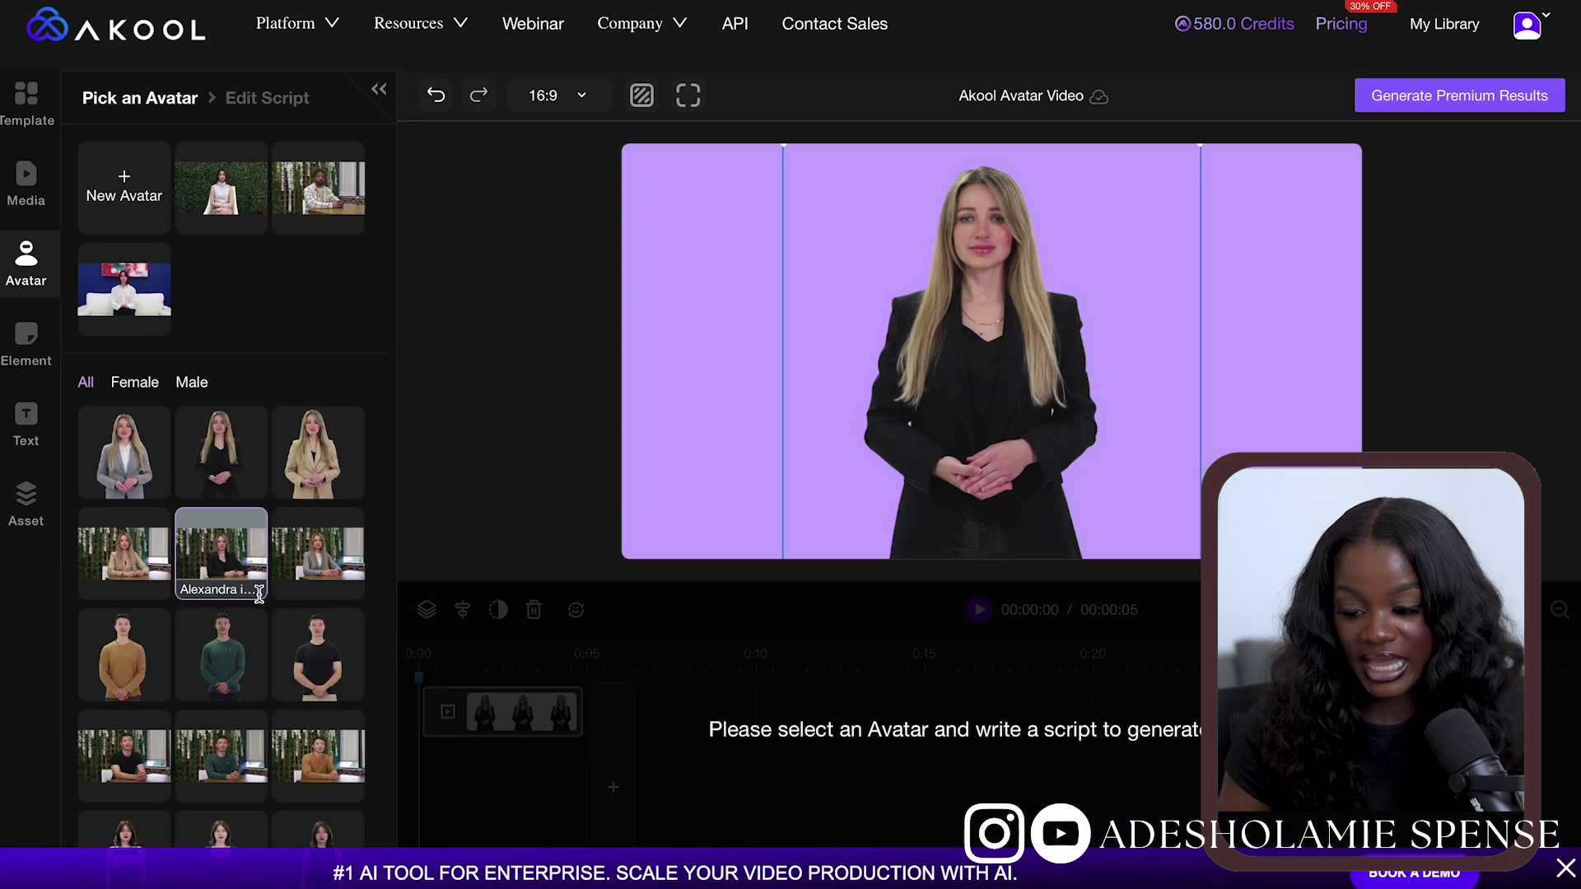
left_click(339, 561)
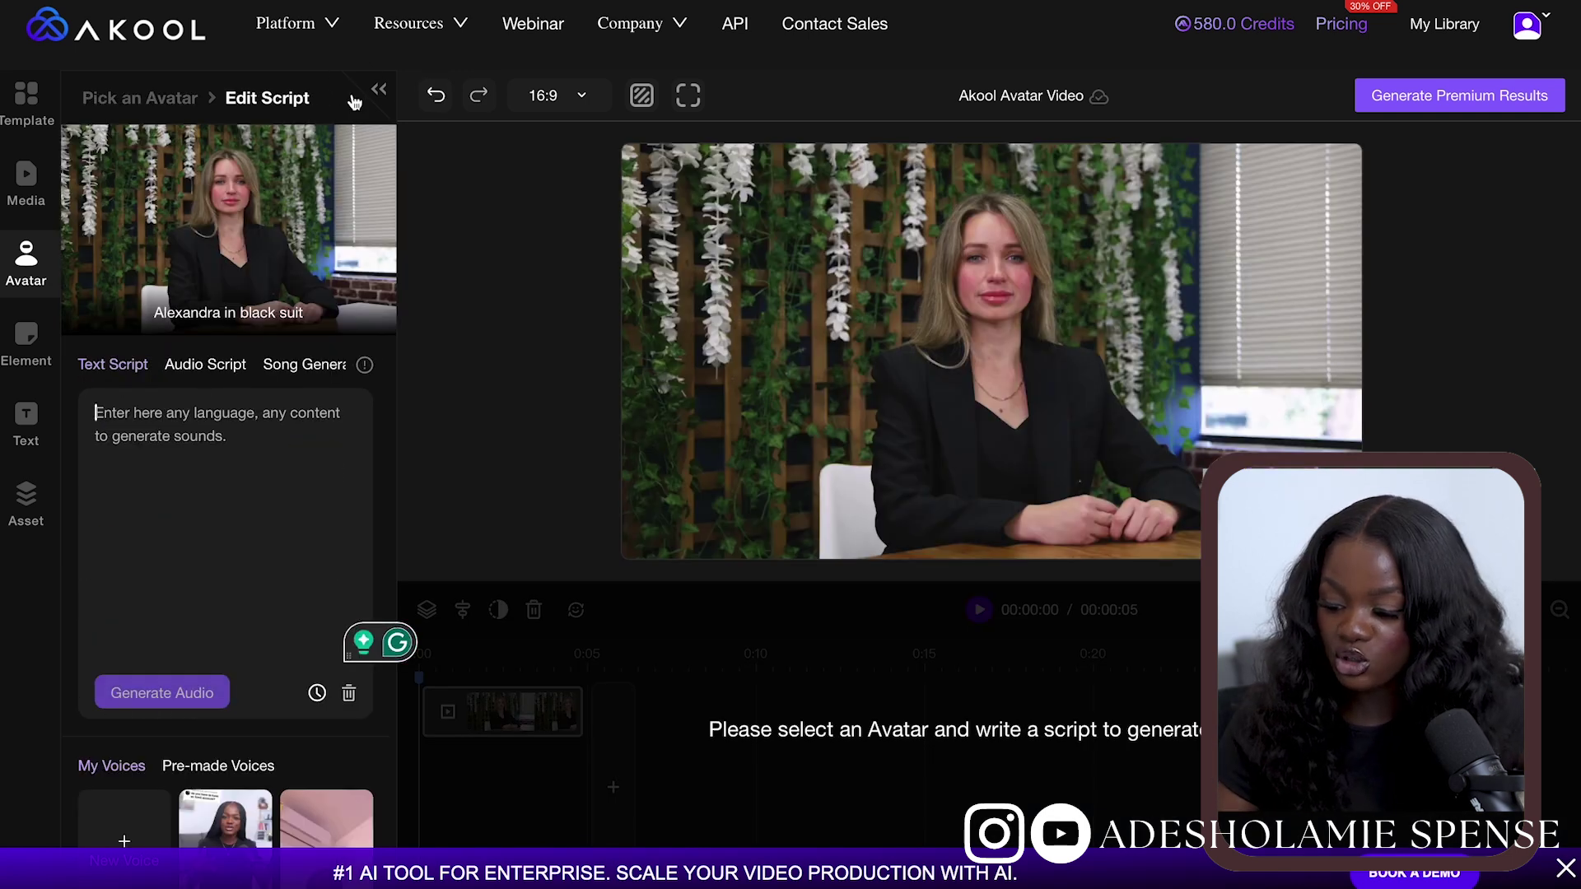
Upload a new custom avatar, place it on the canvas, and set the aspect ratio to 9:16
left_click(171, 99)
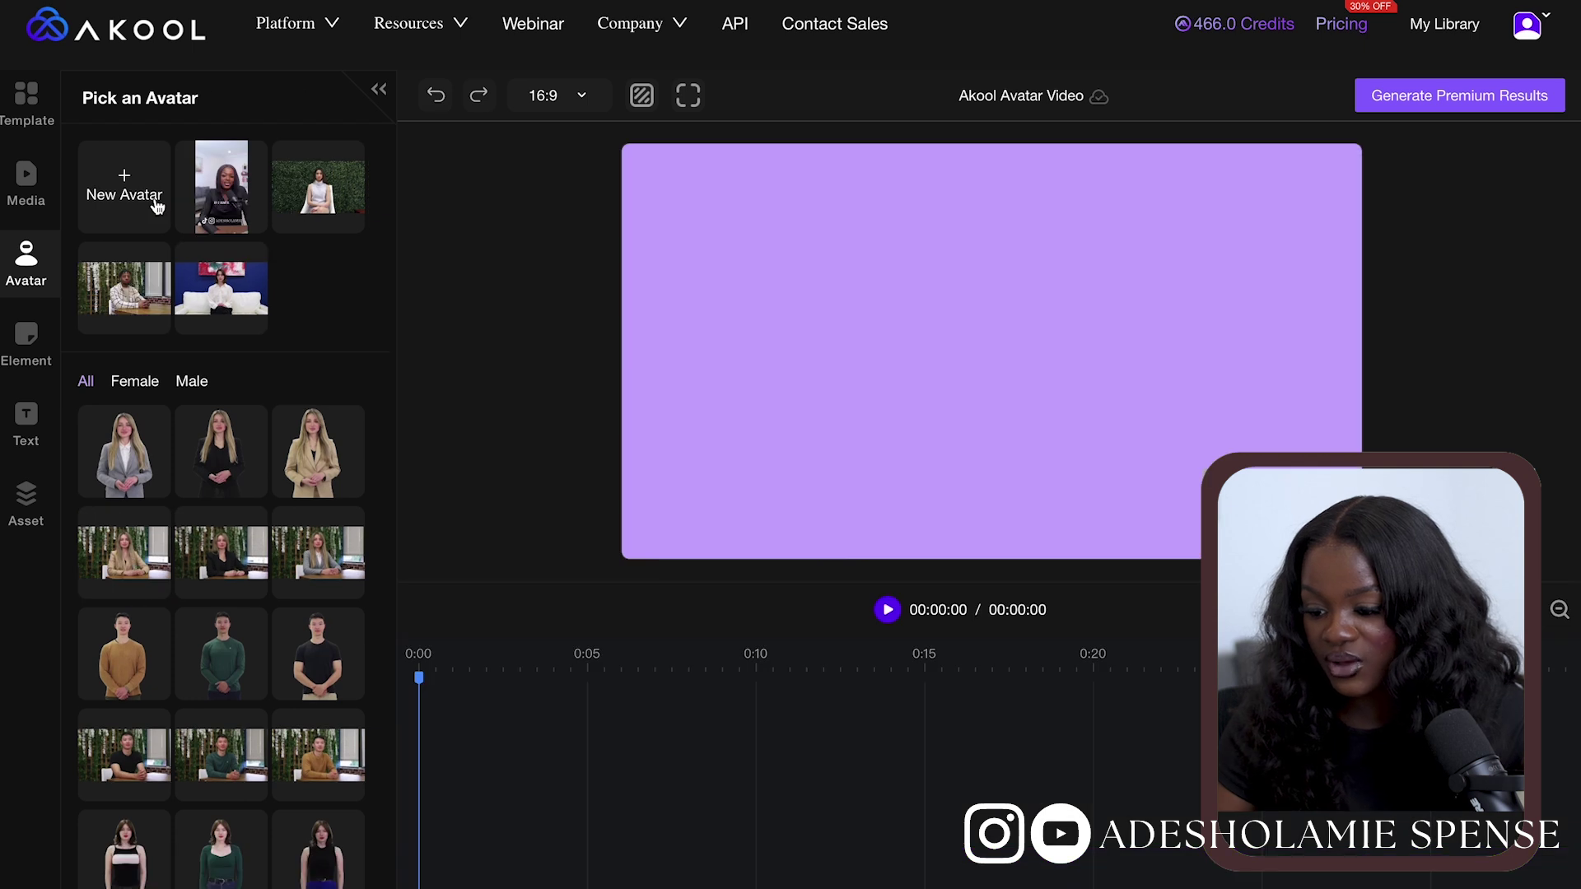
left_click(135, 197)
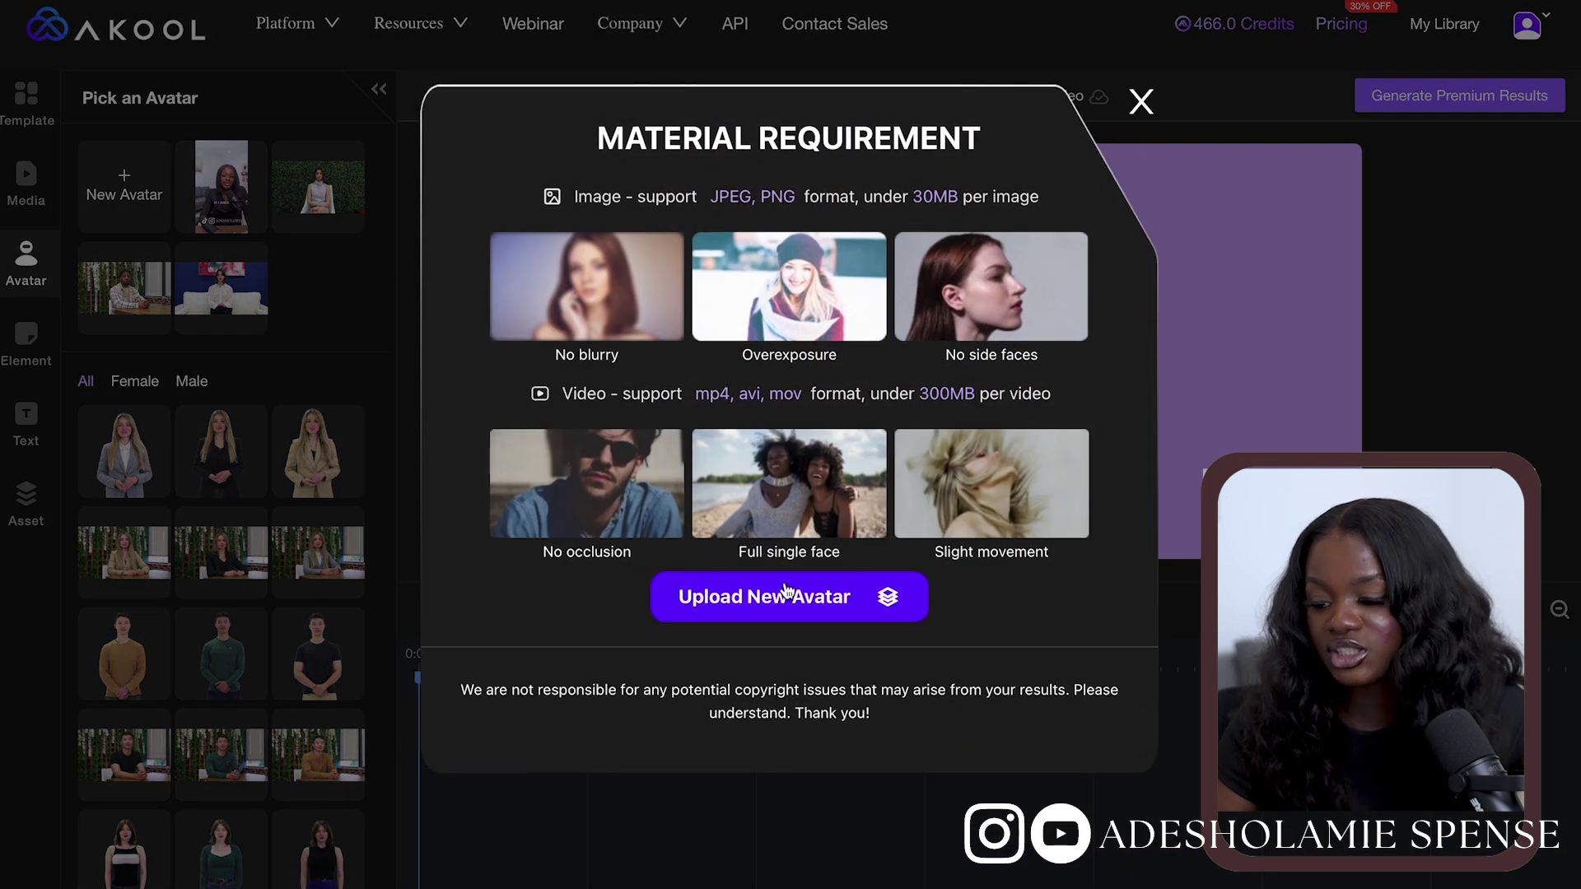
left_click(784, 594)
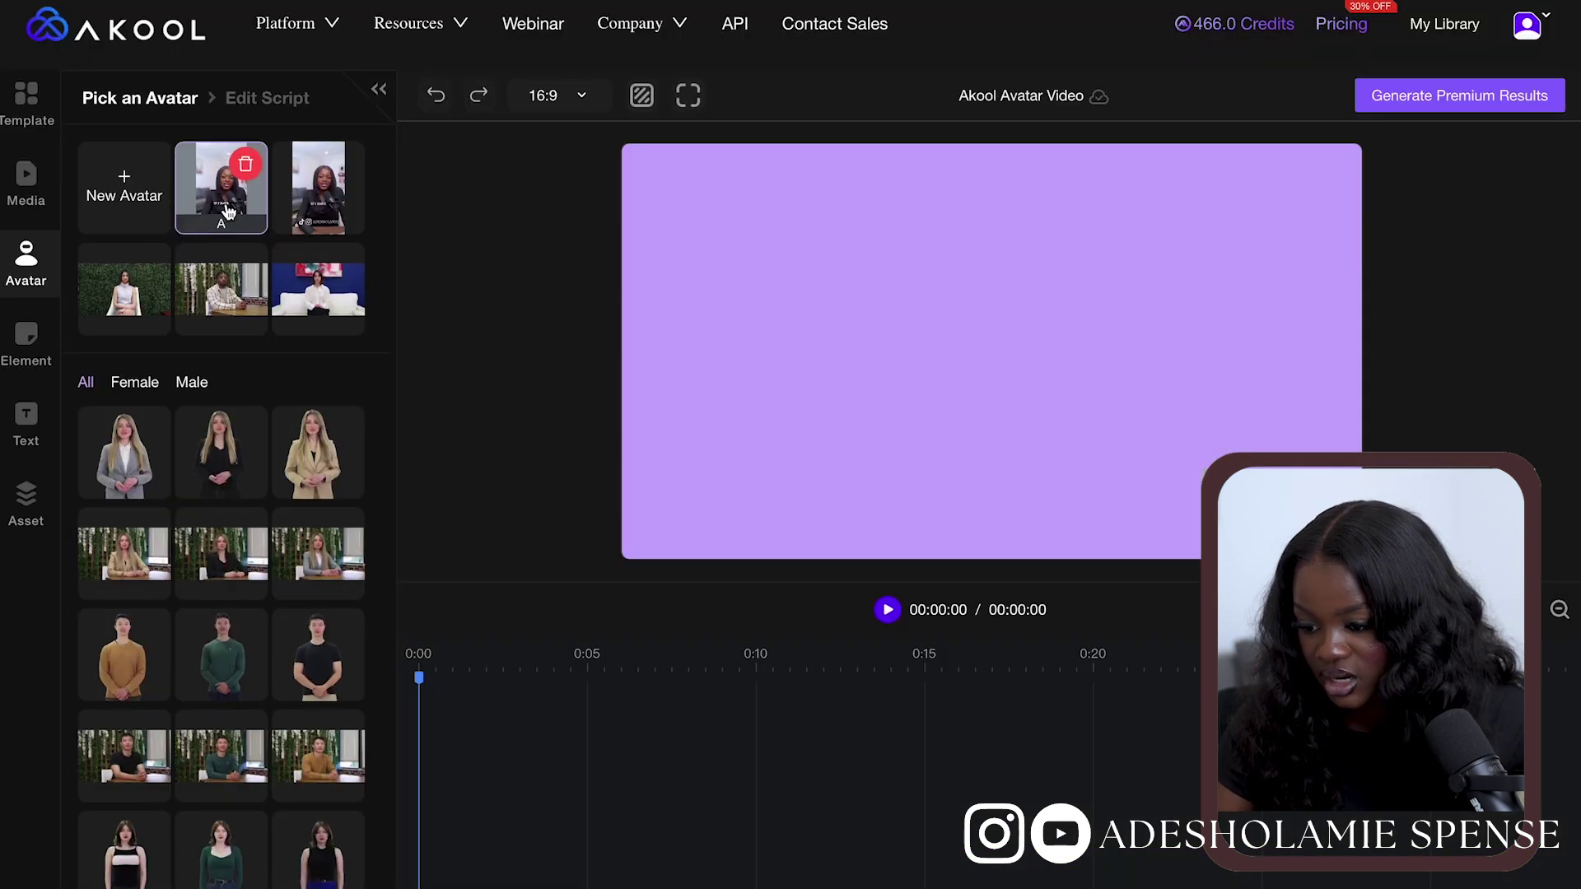
left_click(228, 212)
left_click(556, 96)
left_click(547, 176)
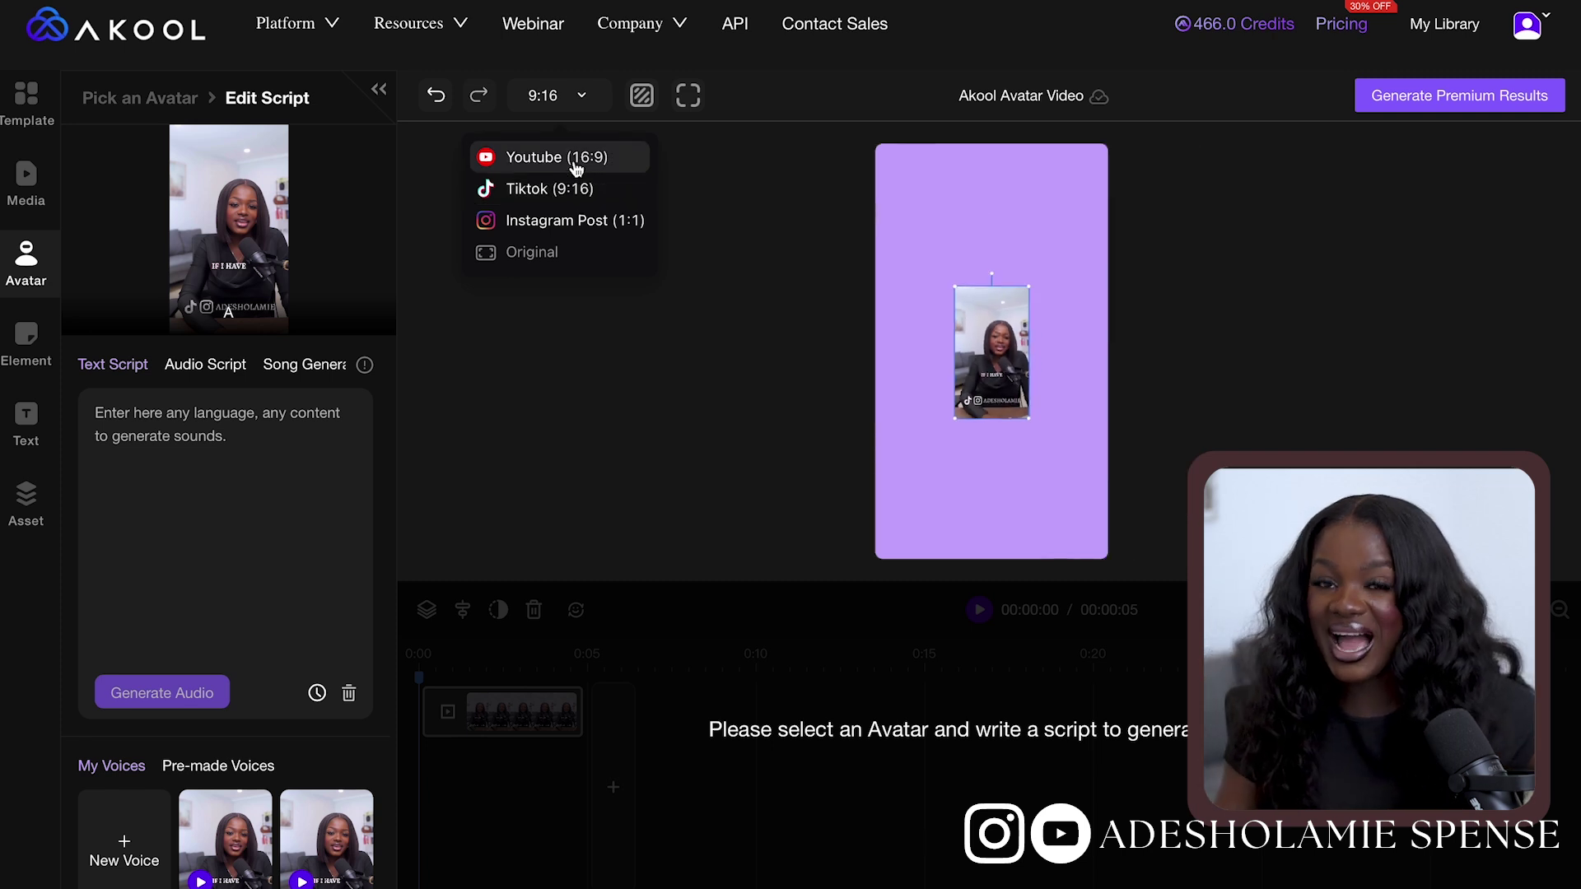
Switch the video frame to 16:9 landscape, then back to 9:16 portrait
left_click(575, 168)
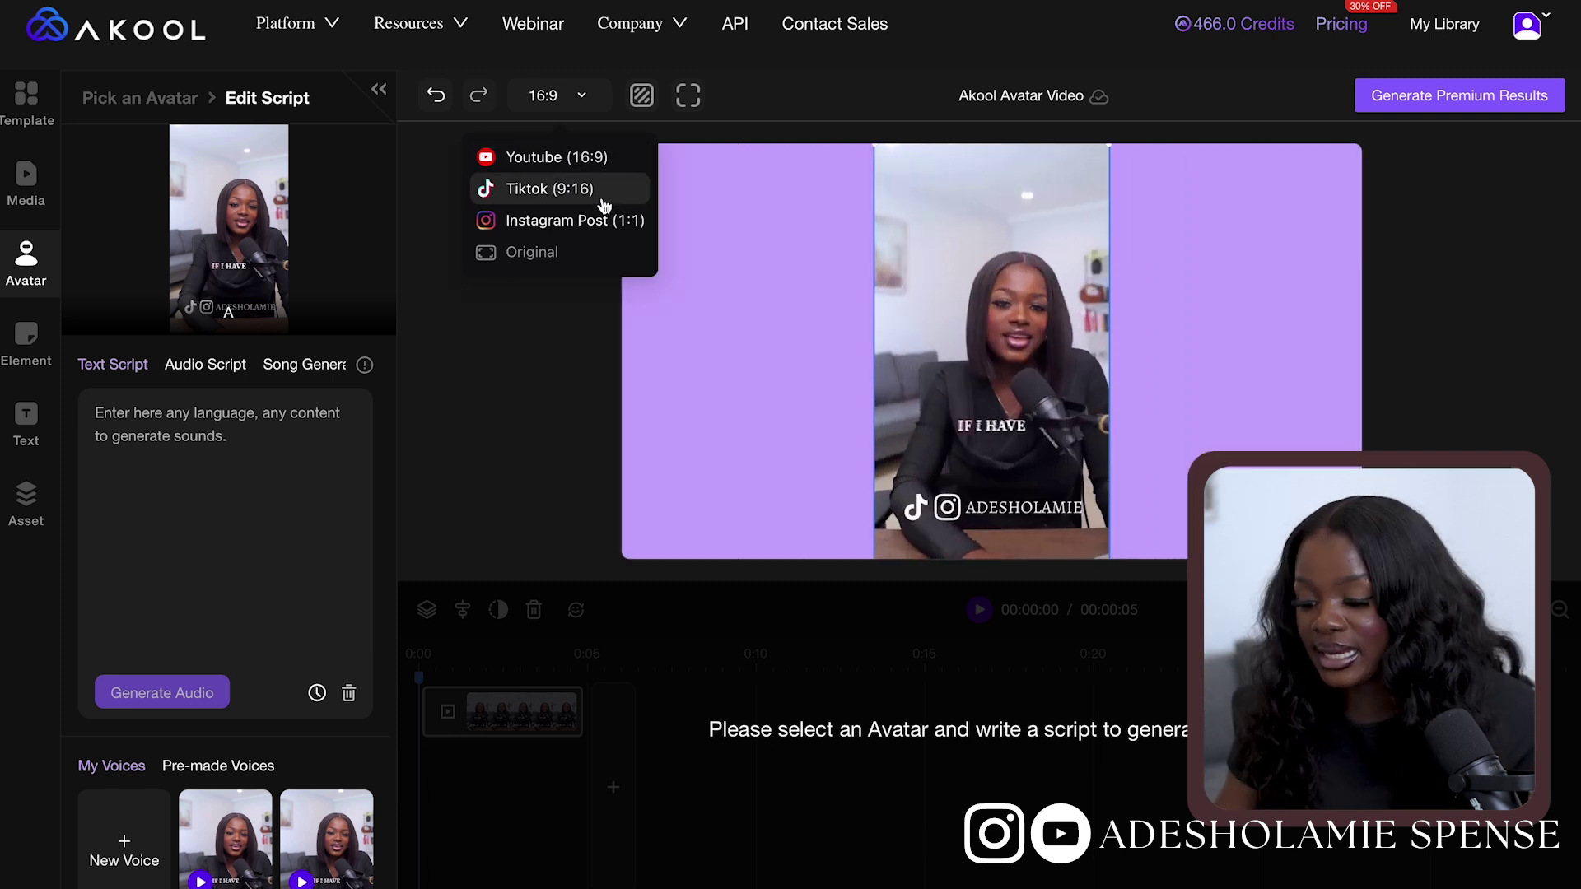
left_click(603, 205)
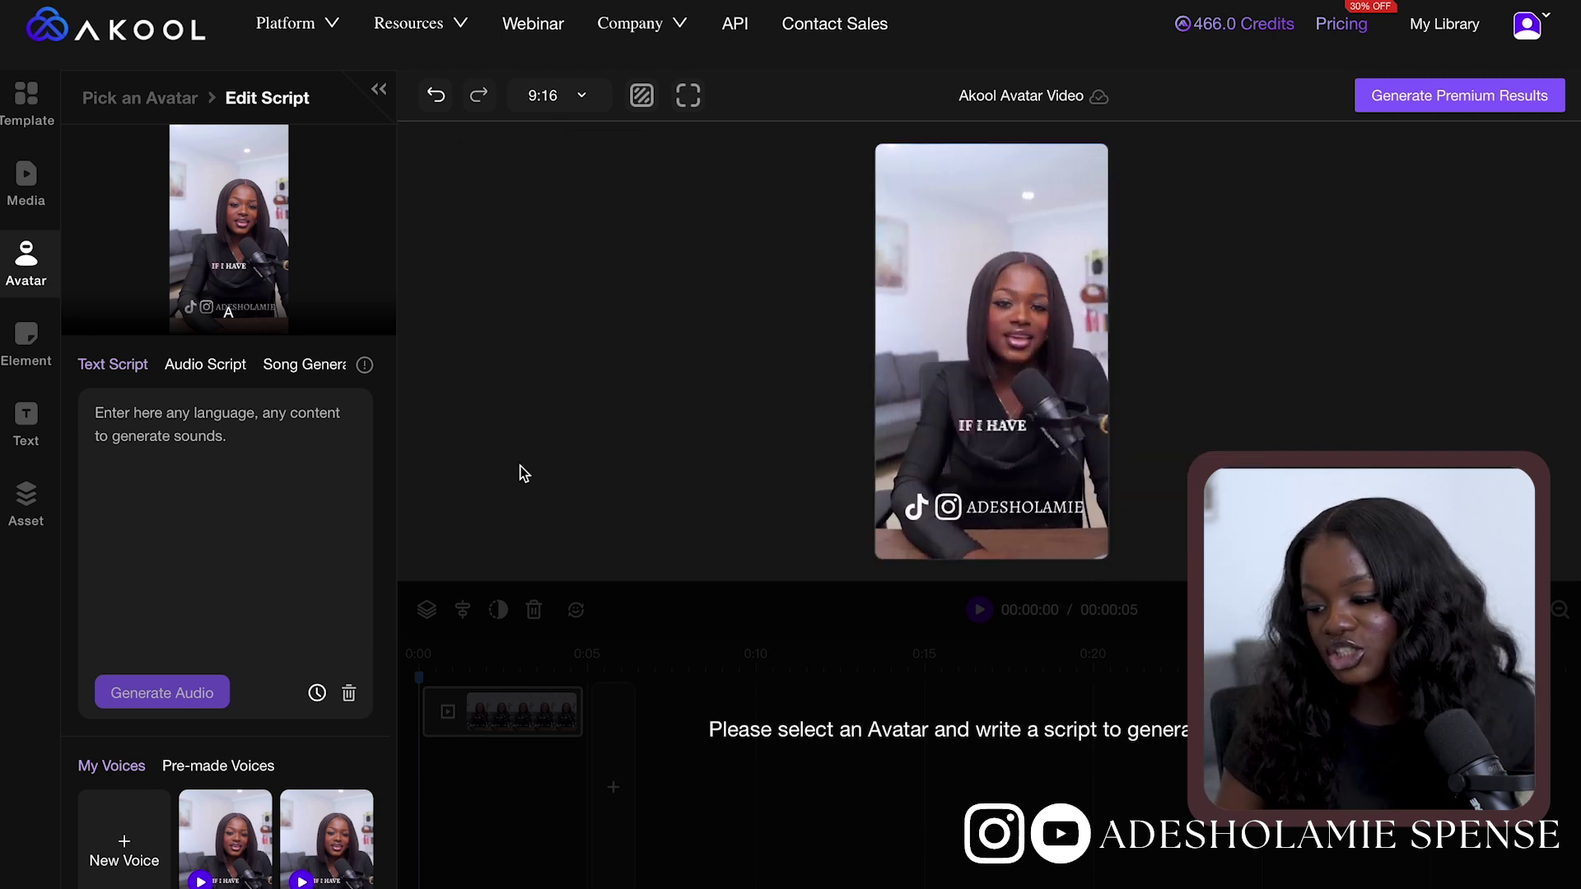
scroll(236, 409, "down", 2)
scroll(236, 409, "up", 2)
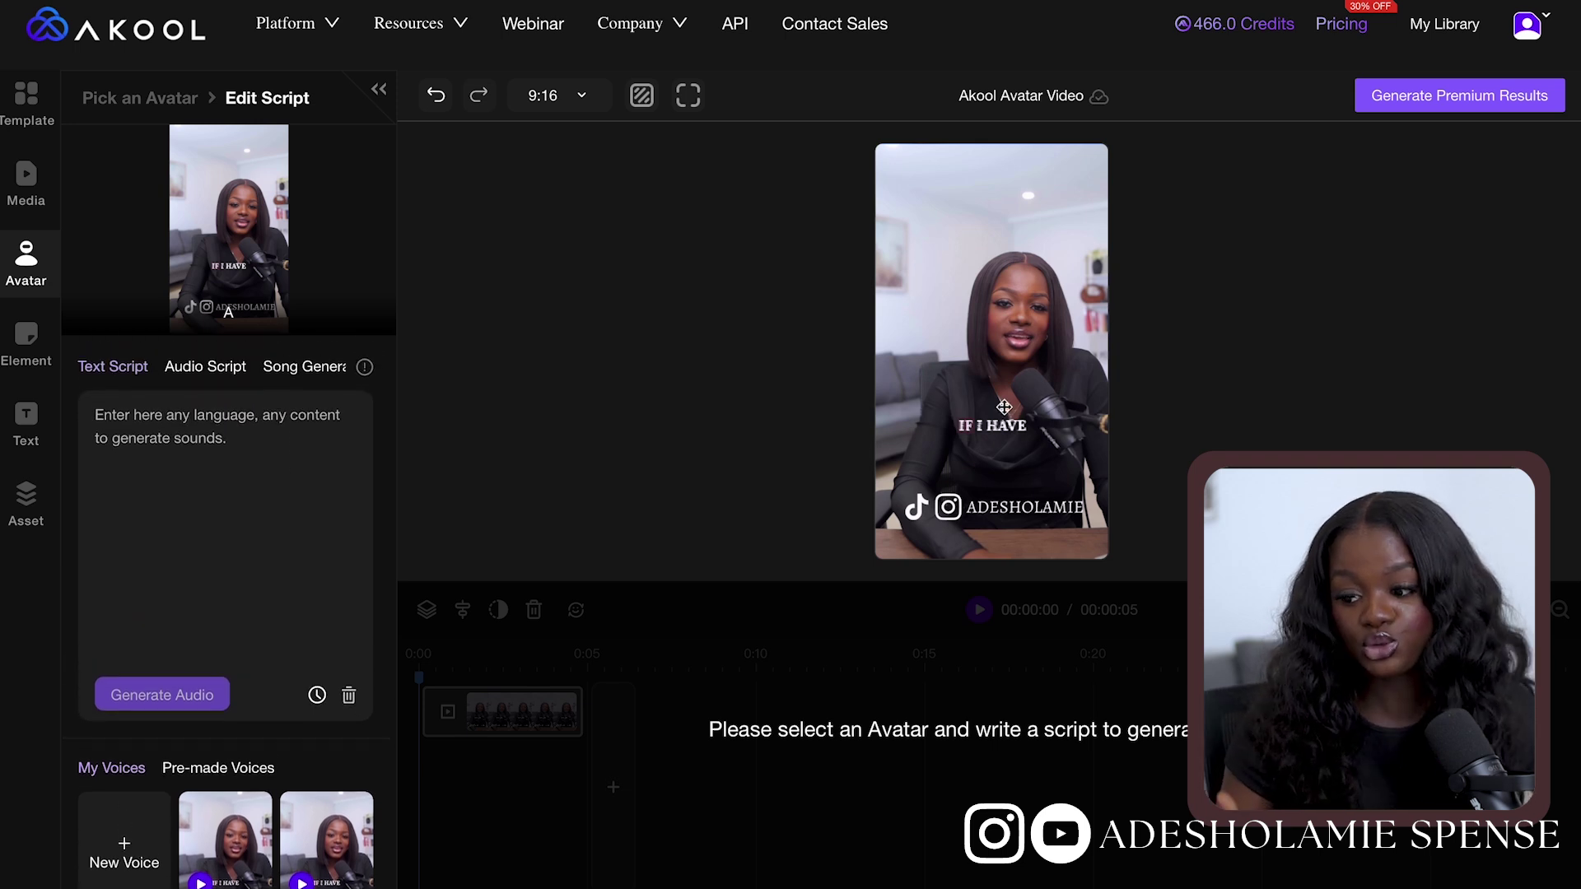
Paste the investment script into Text Script, after viewing Audio Script and Song Generation, and generate audio
left_click(190, 377)
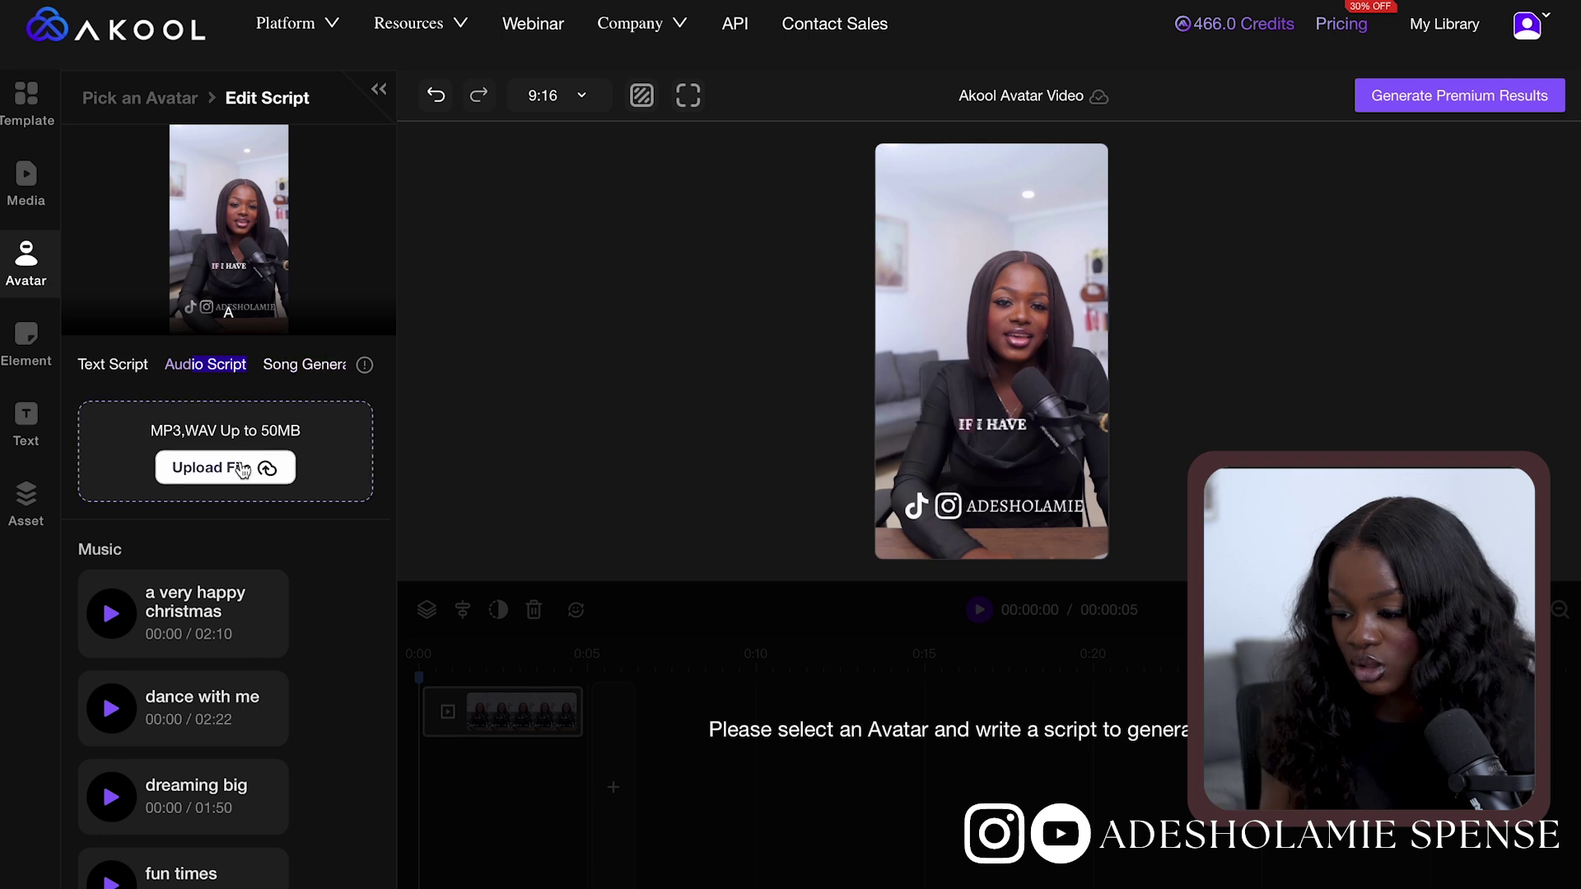
left_click(313, 368)
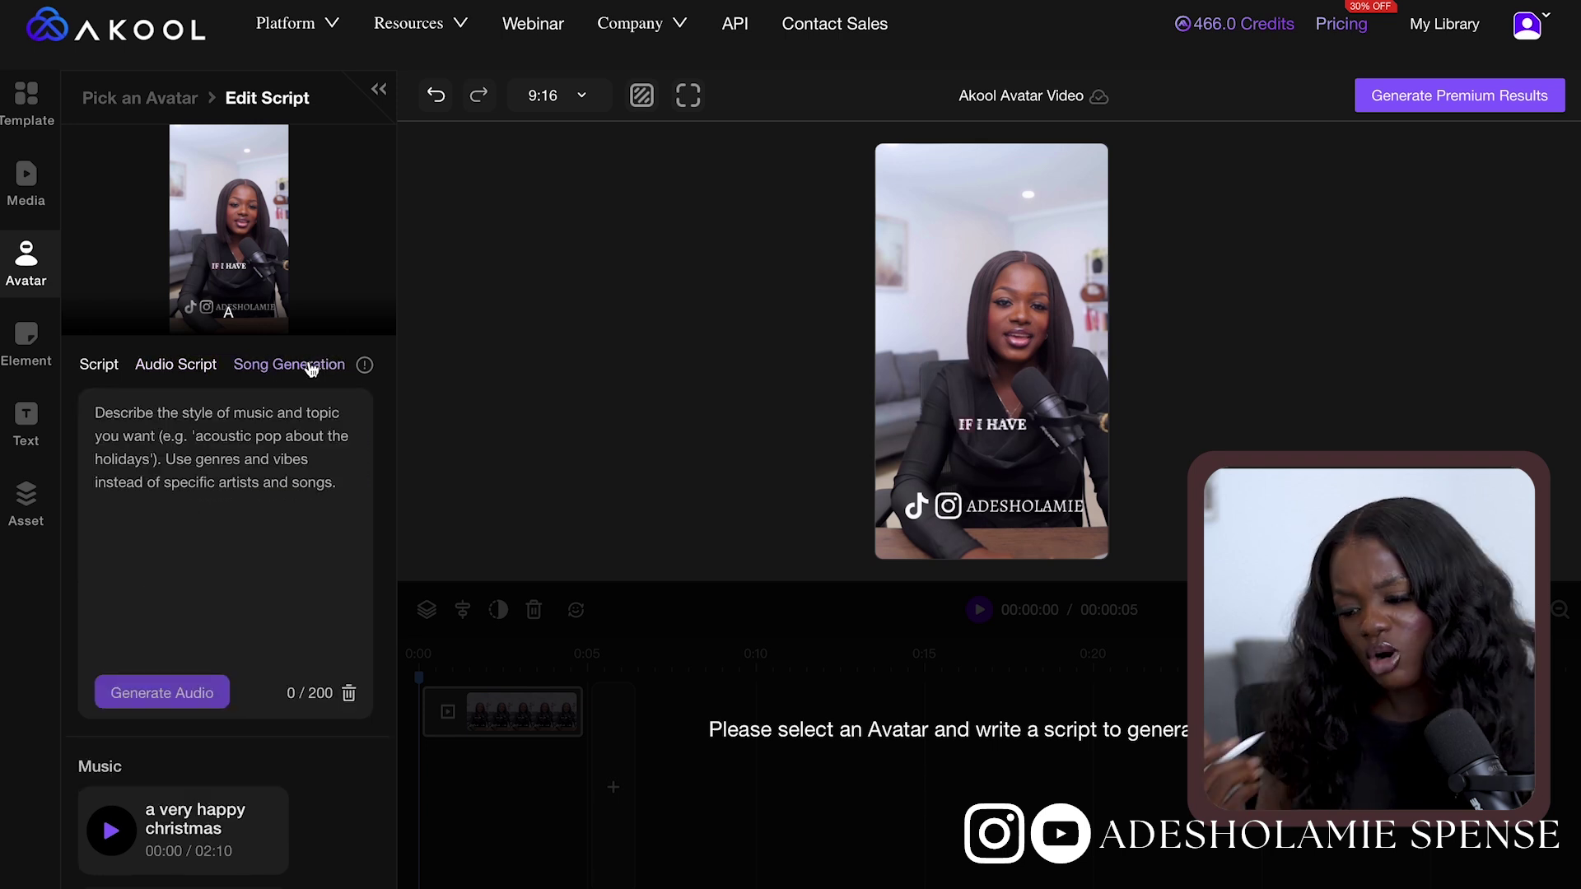
left_click(111, 377)
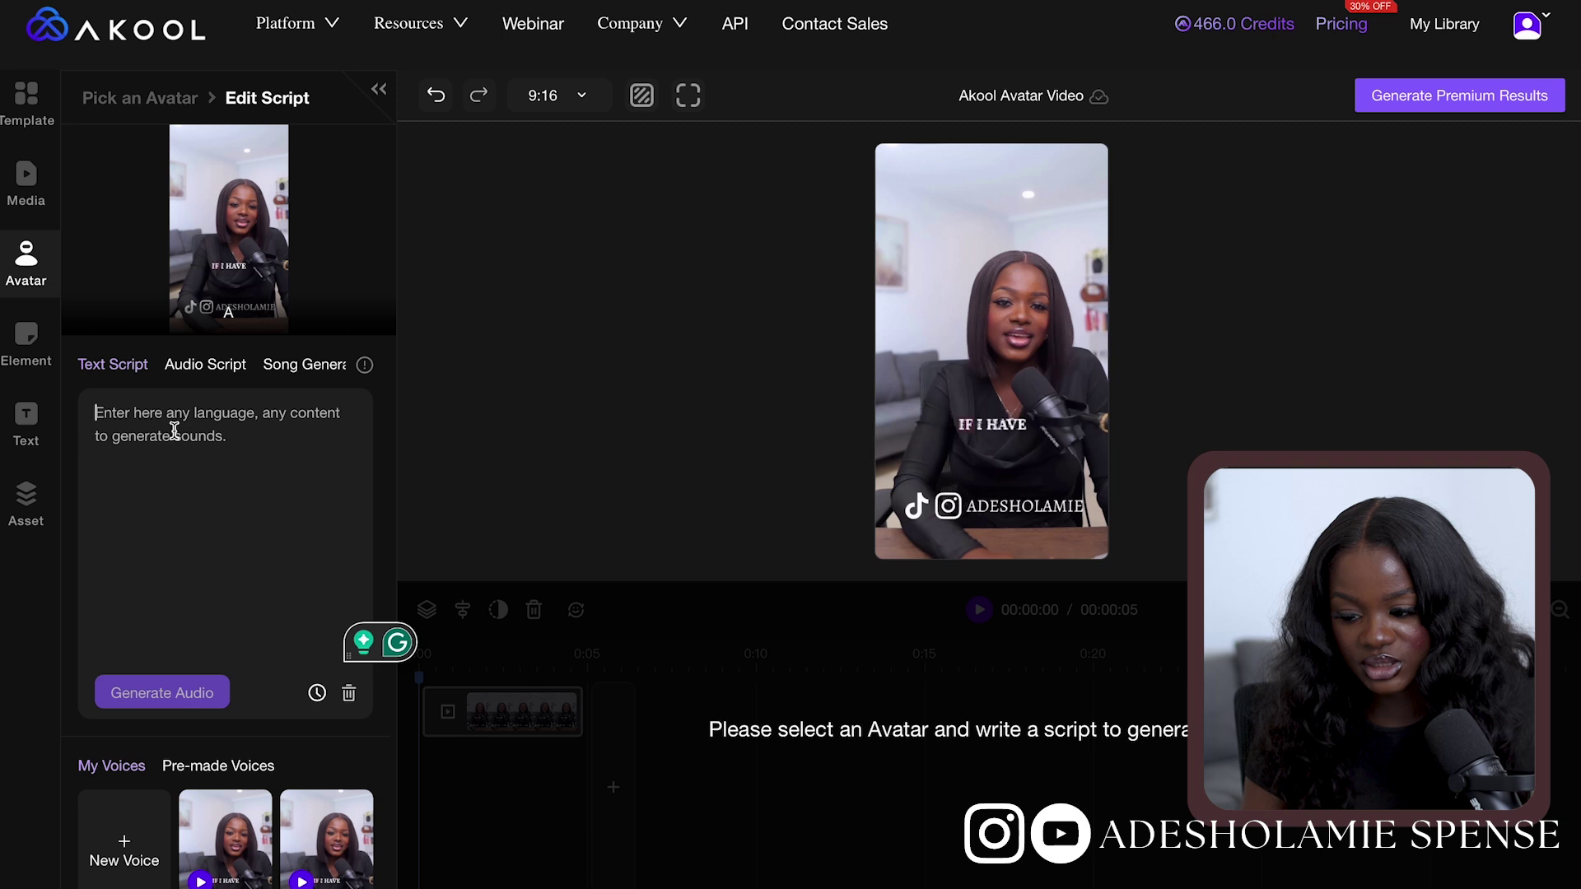
key("ctrl+v")
left_click(188, 692)
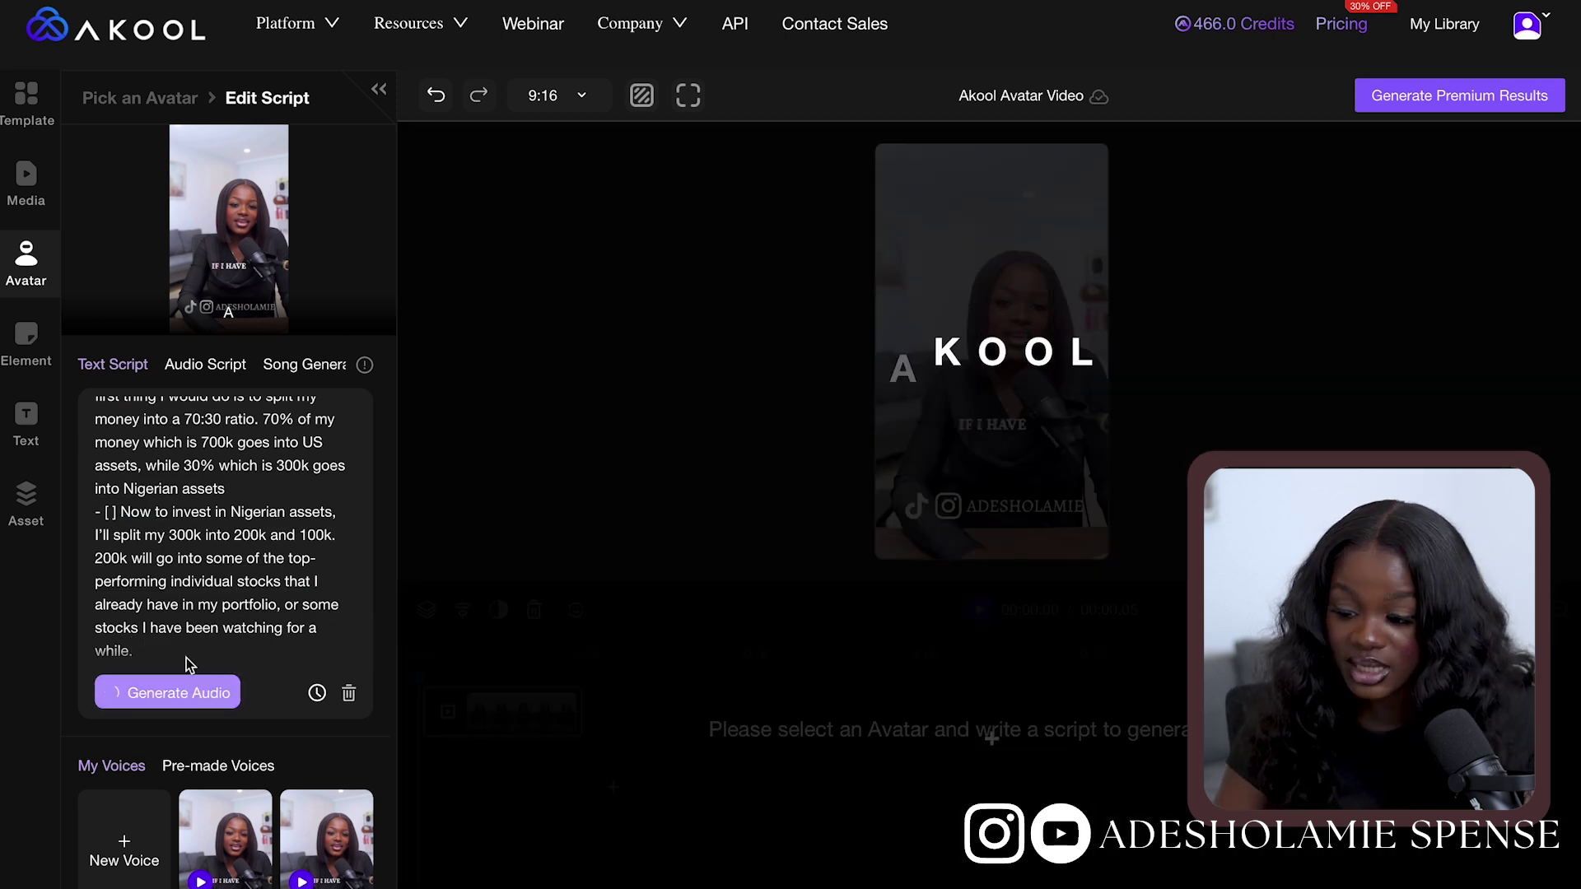
scroll(185, 436, "up", 10)
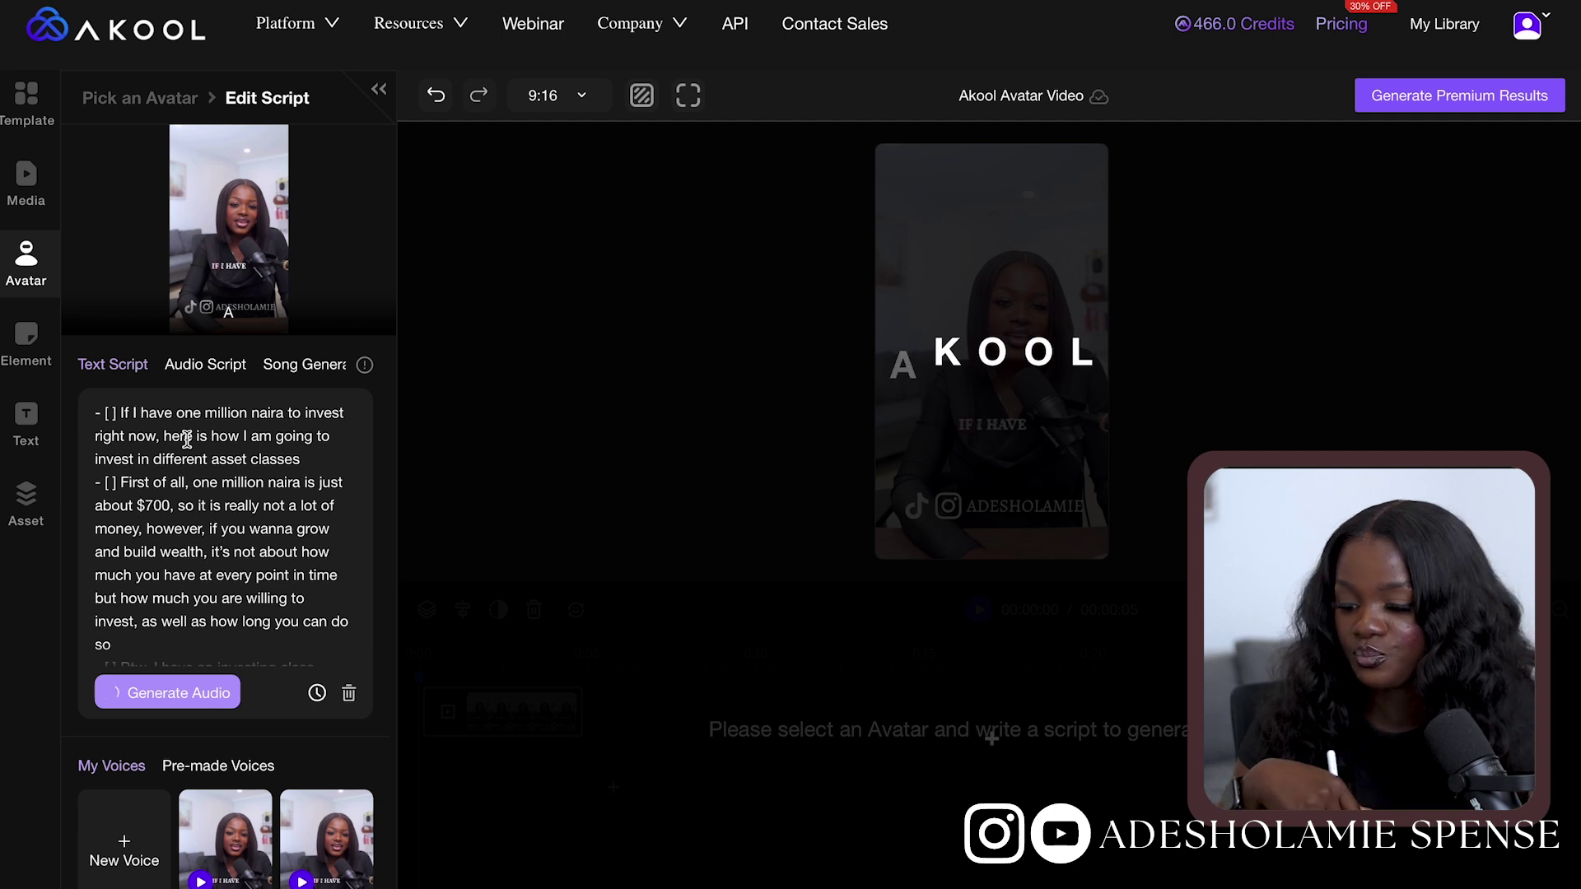
Start a custom voice, close its upload requirements, and switch to Pre-made Voices
left_click(123, 626)
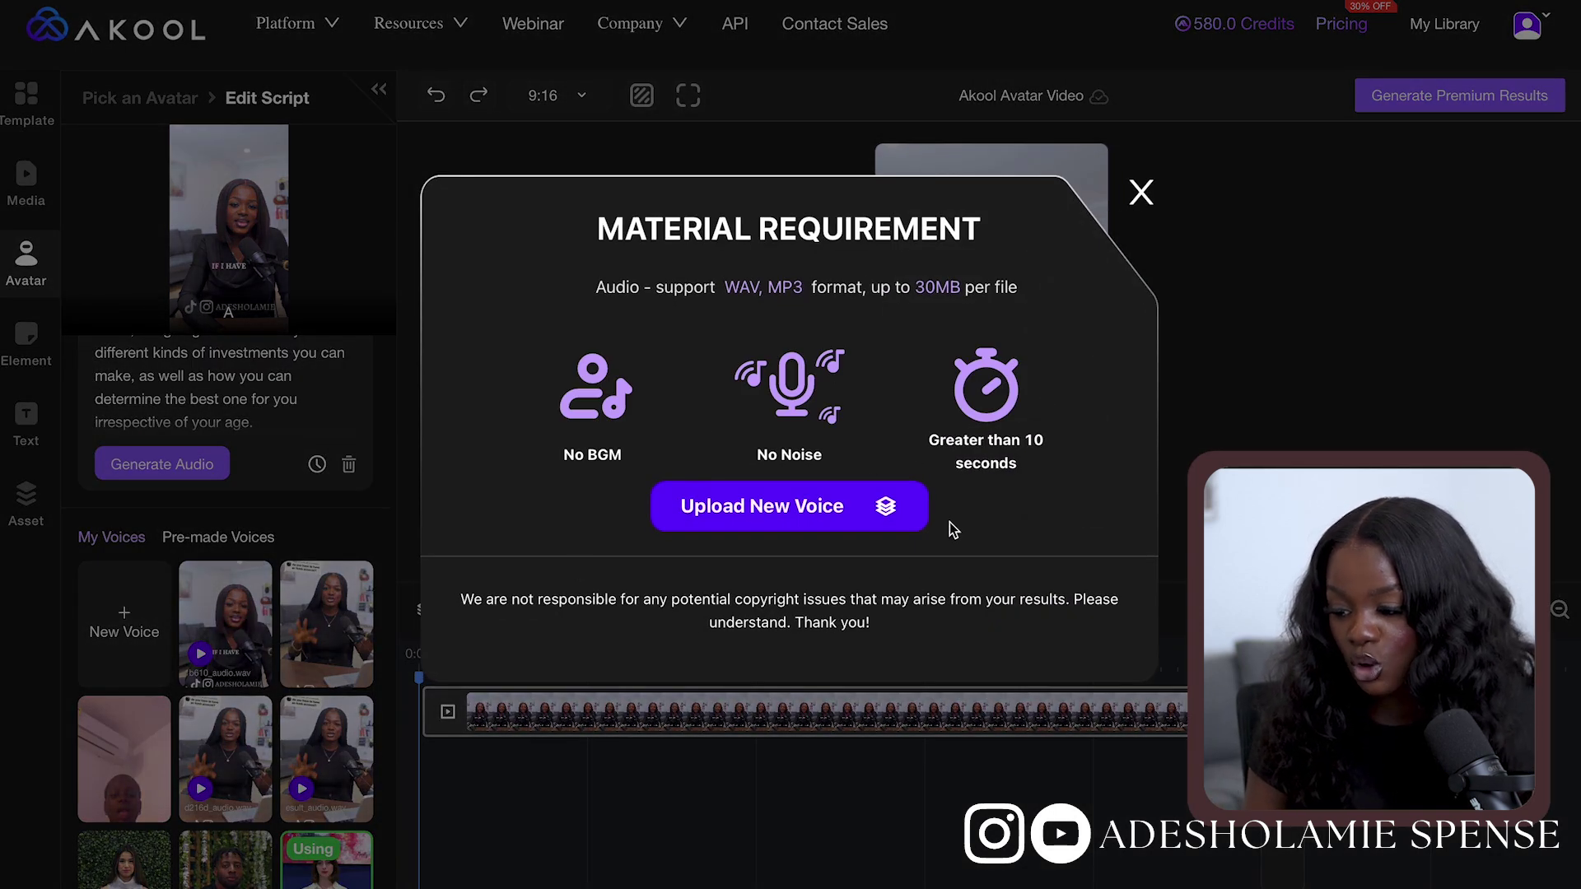
left_click(1141, 188)
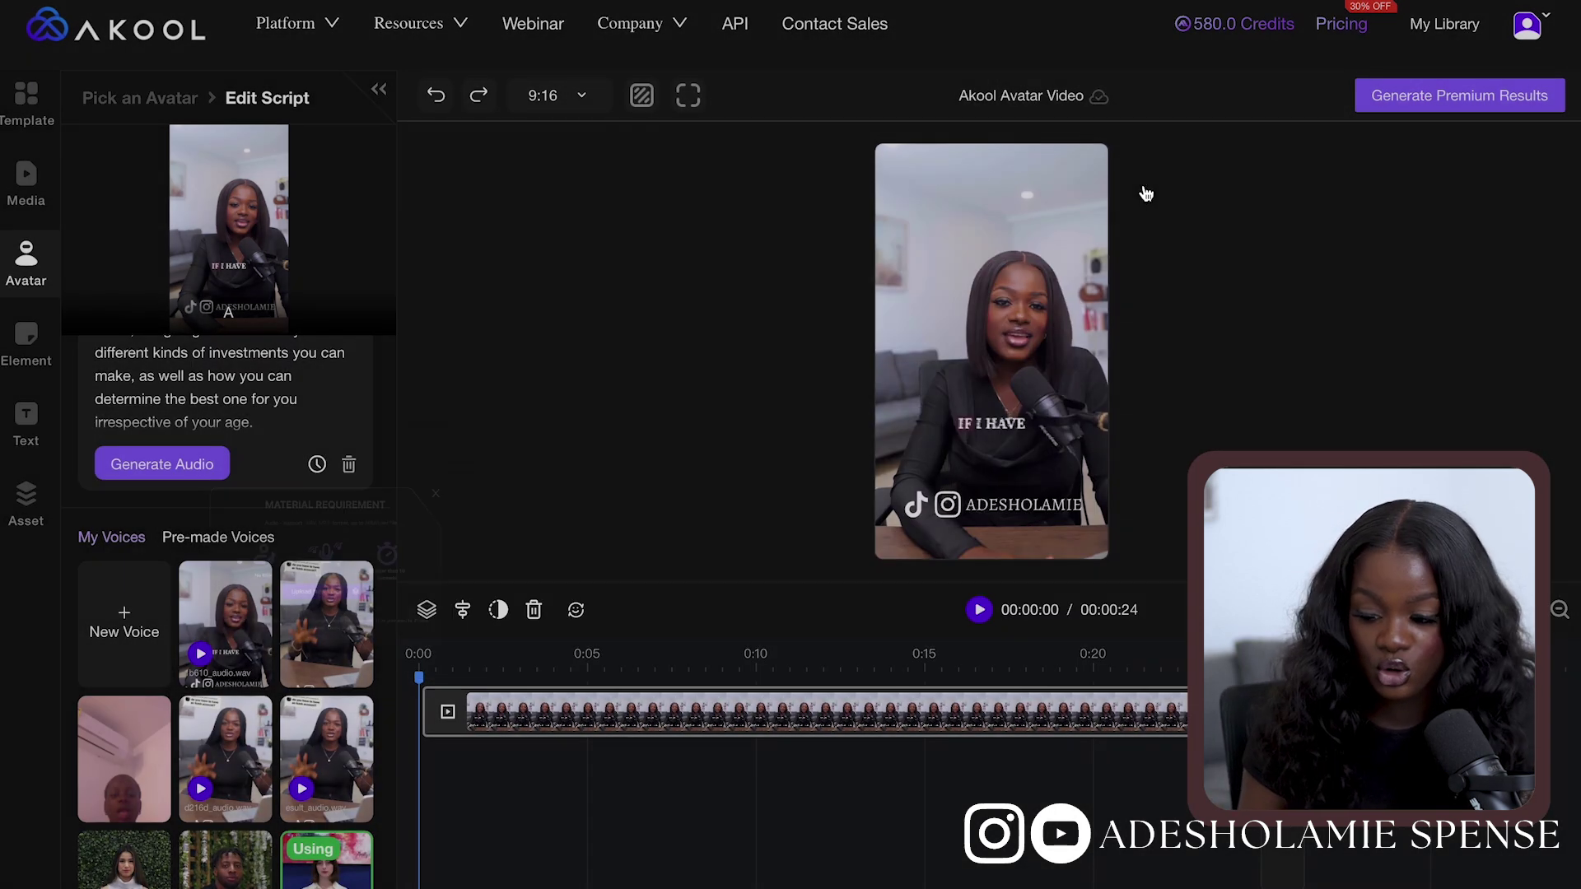
scroll(276, 725, "down", 3)
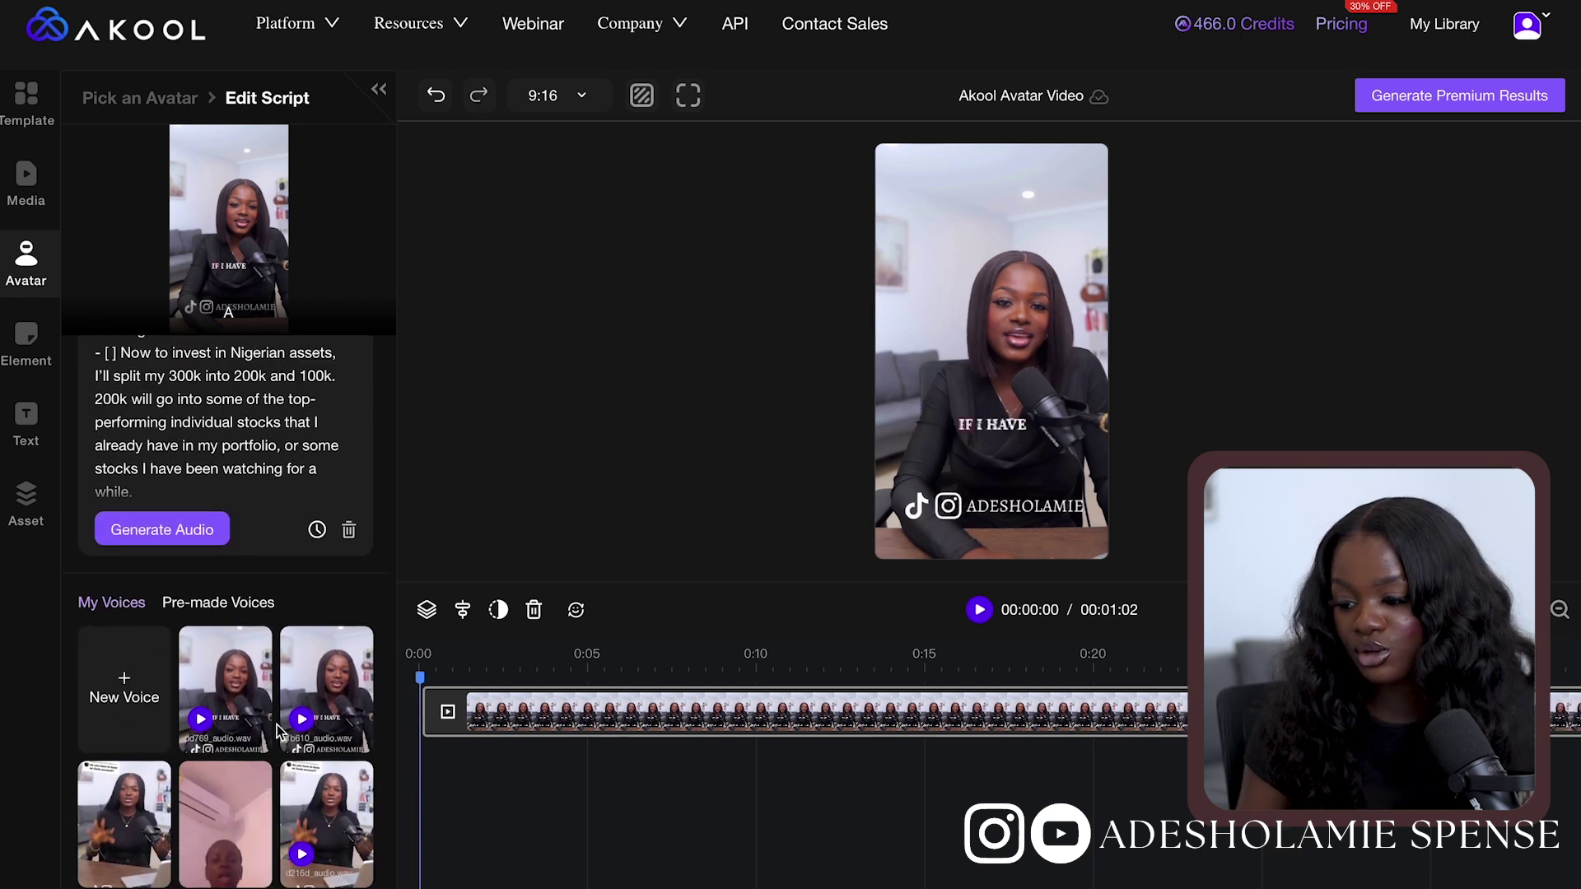
mouse_move(230, 527)
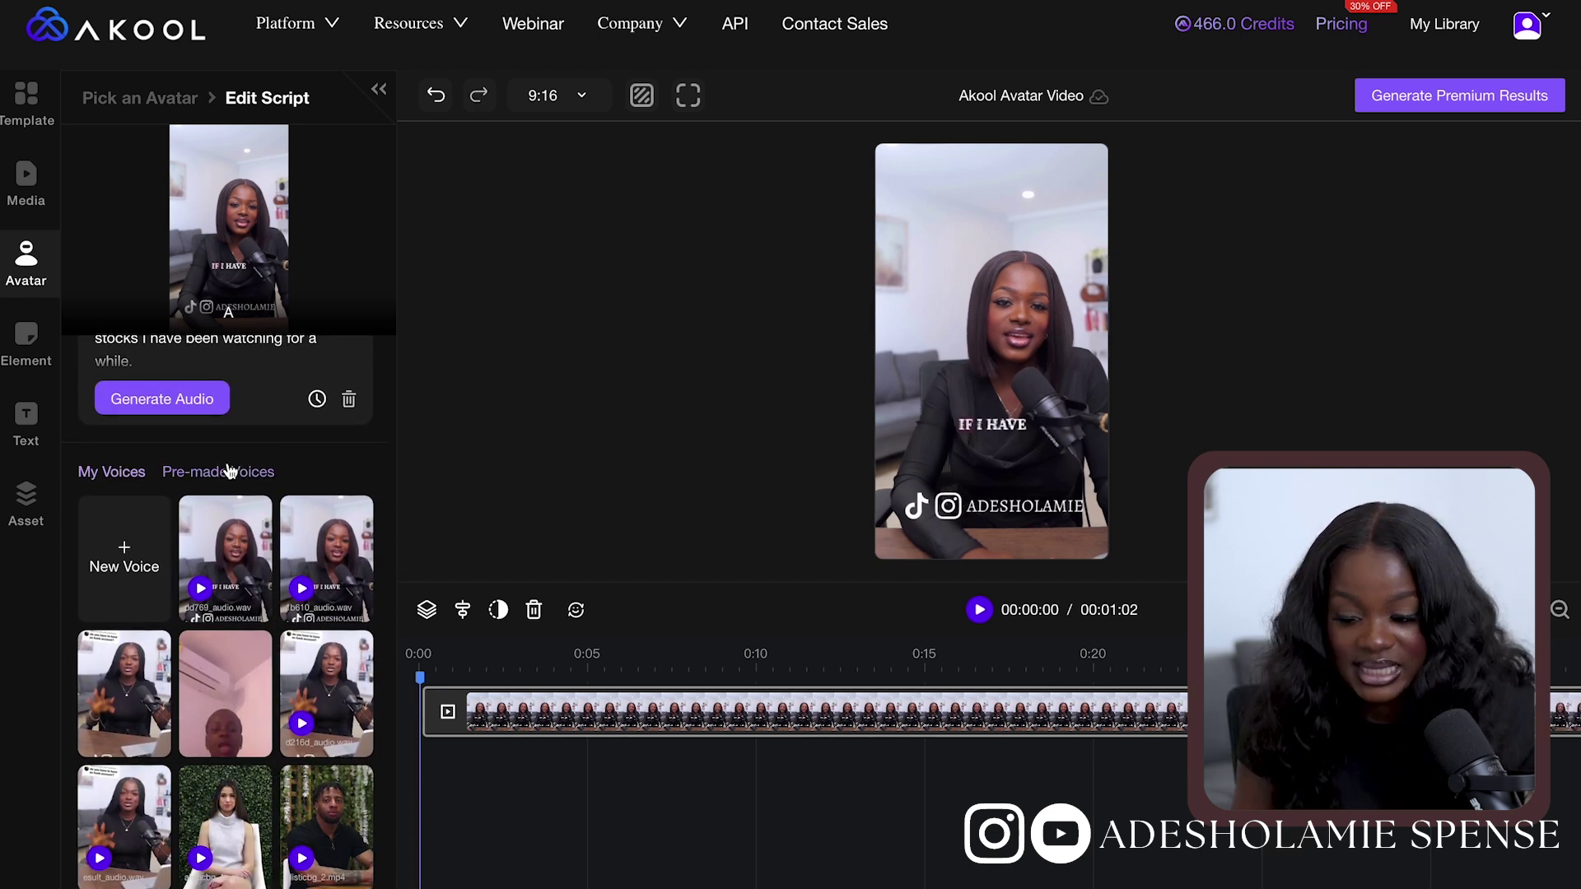
left_click(230, 471)
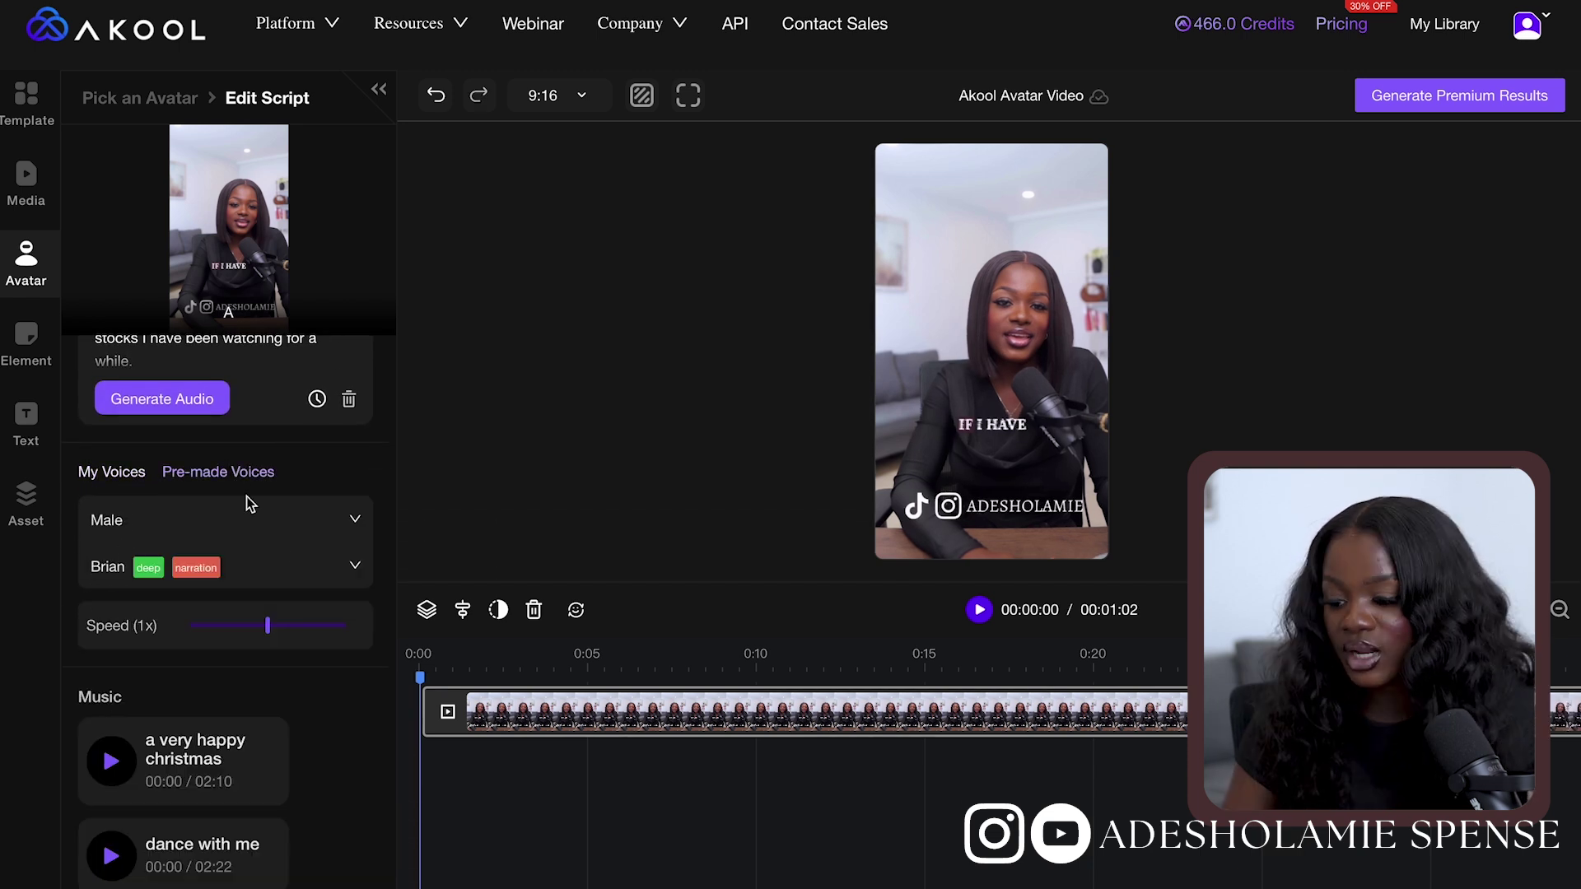
Audition the female pre-made voices Elli, then Emily
left_click(354, 569)
left_click(101, 639)
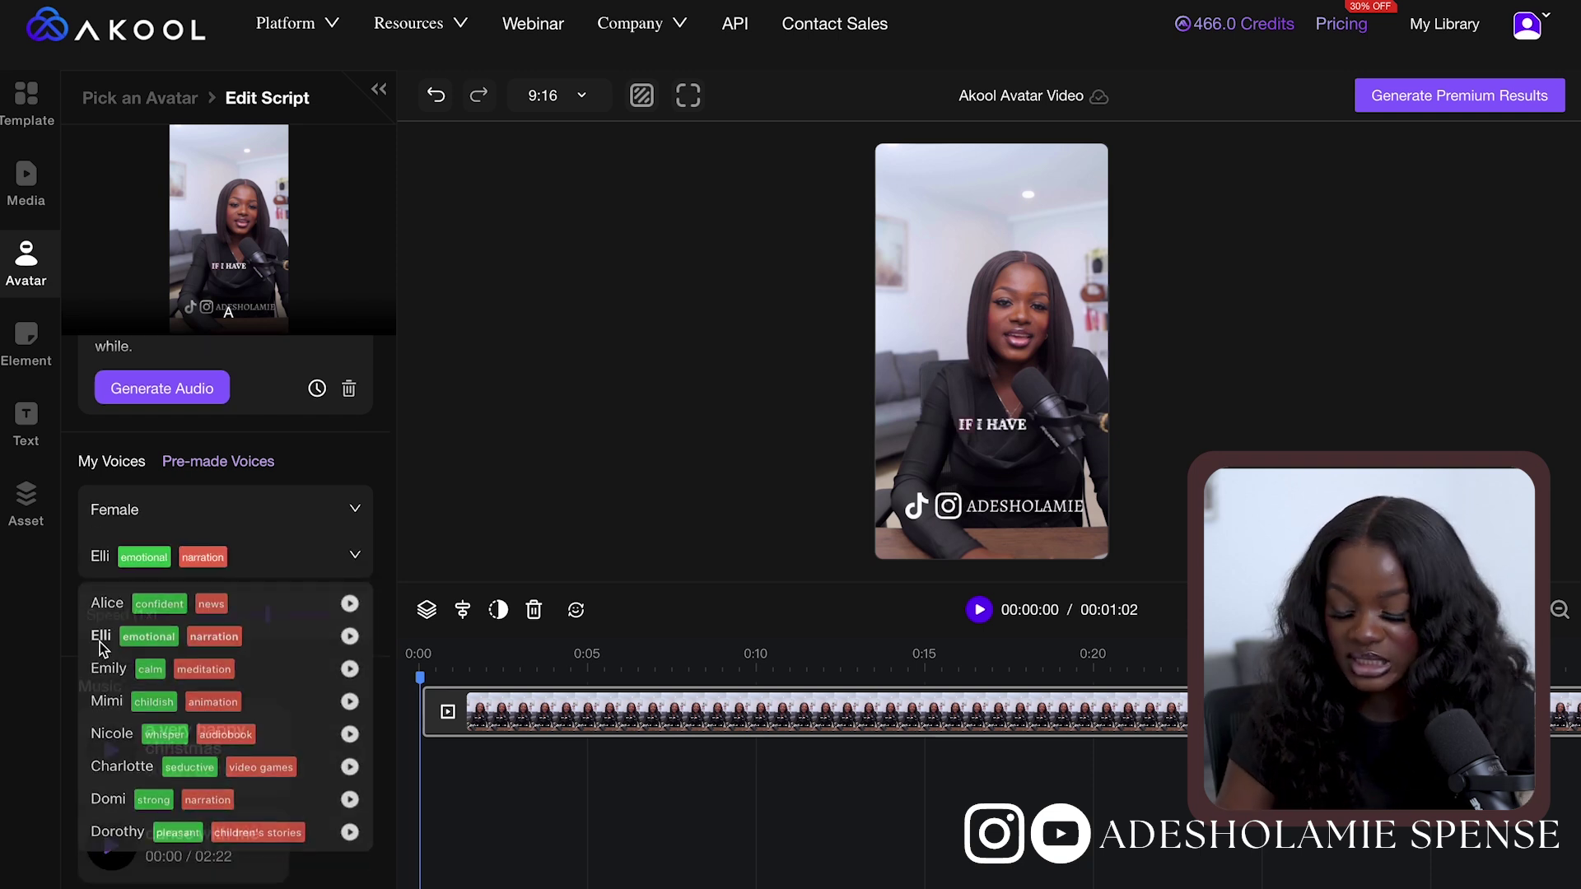
left_click(356, 559)
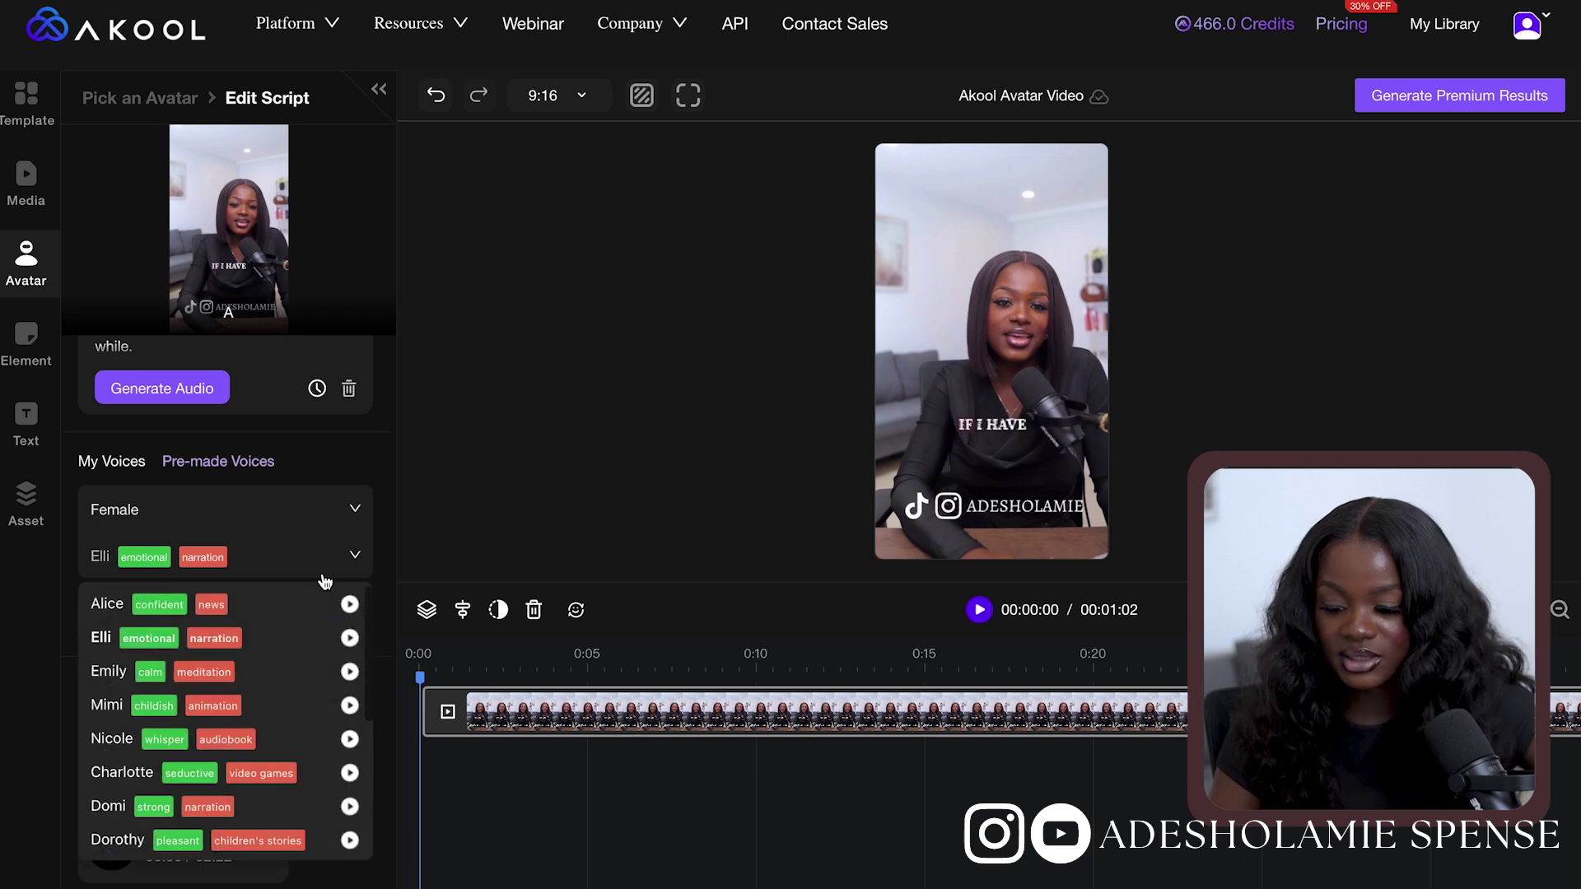
left_click(104, 673)
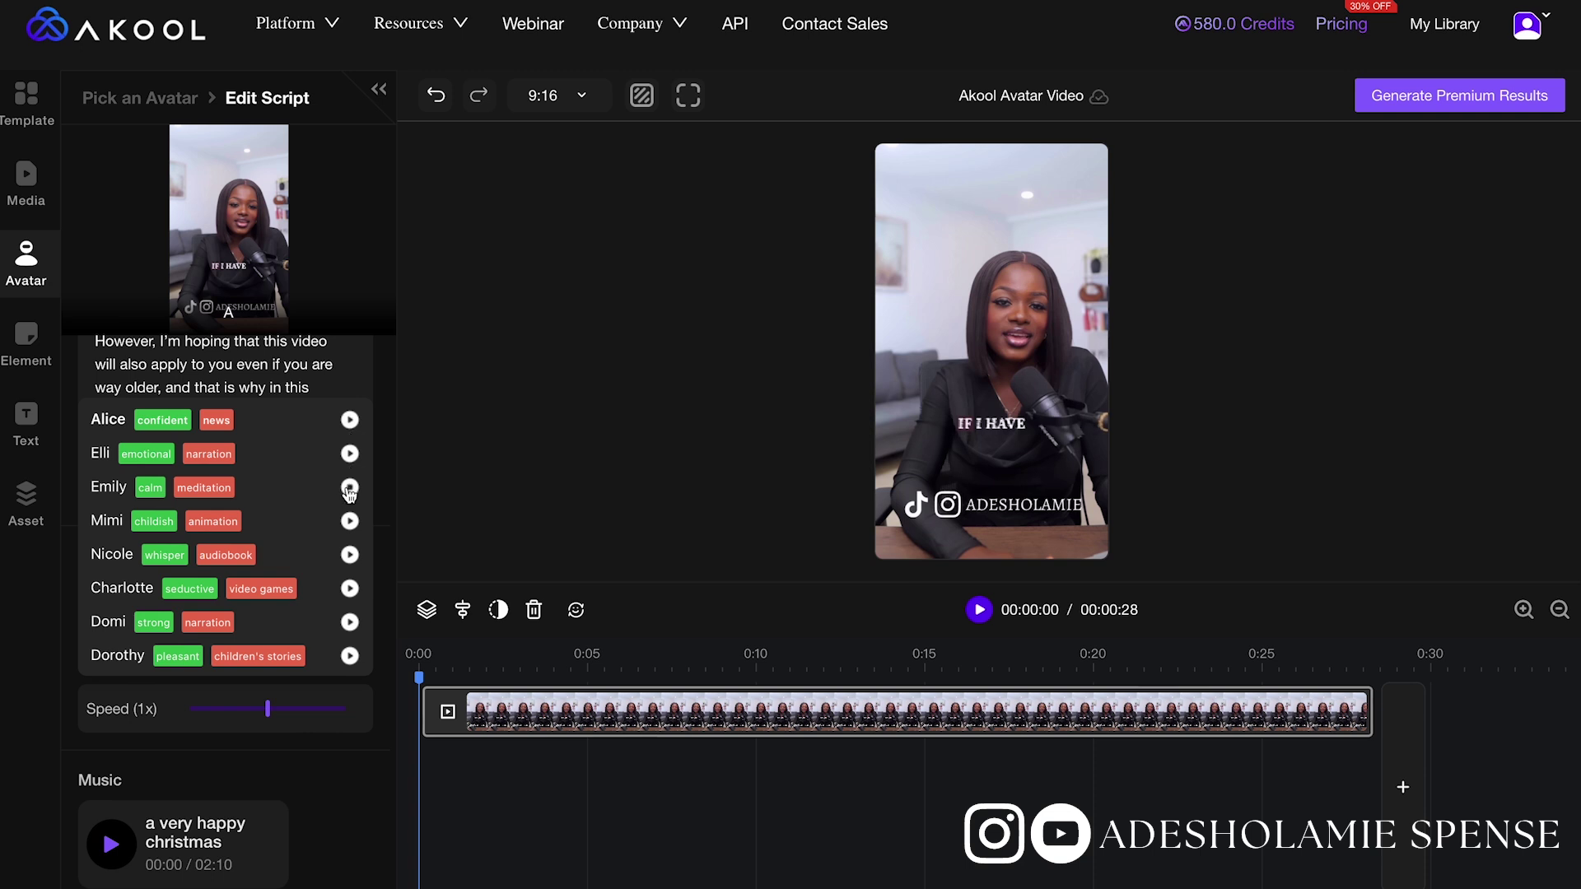
scroll(350, 499, "up", 3)
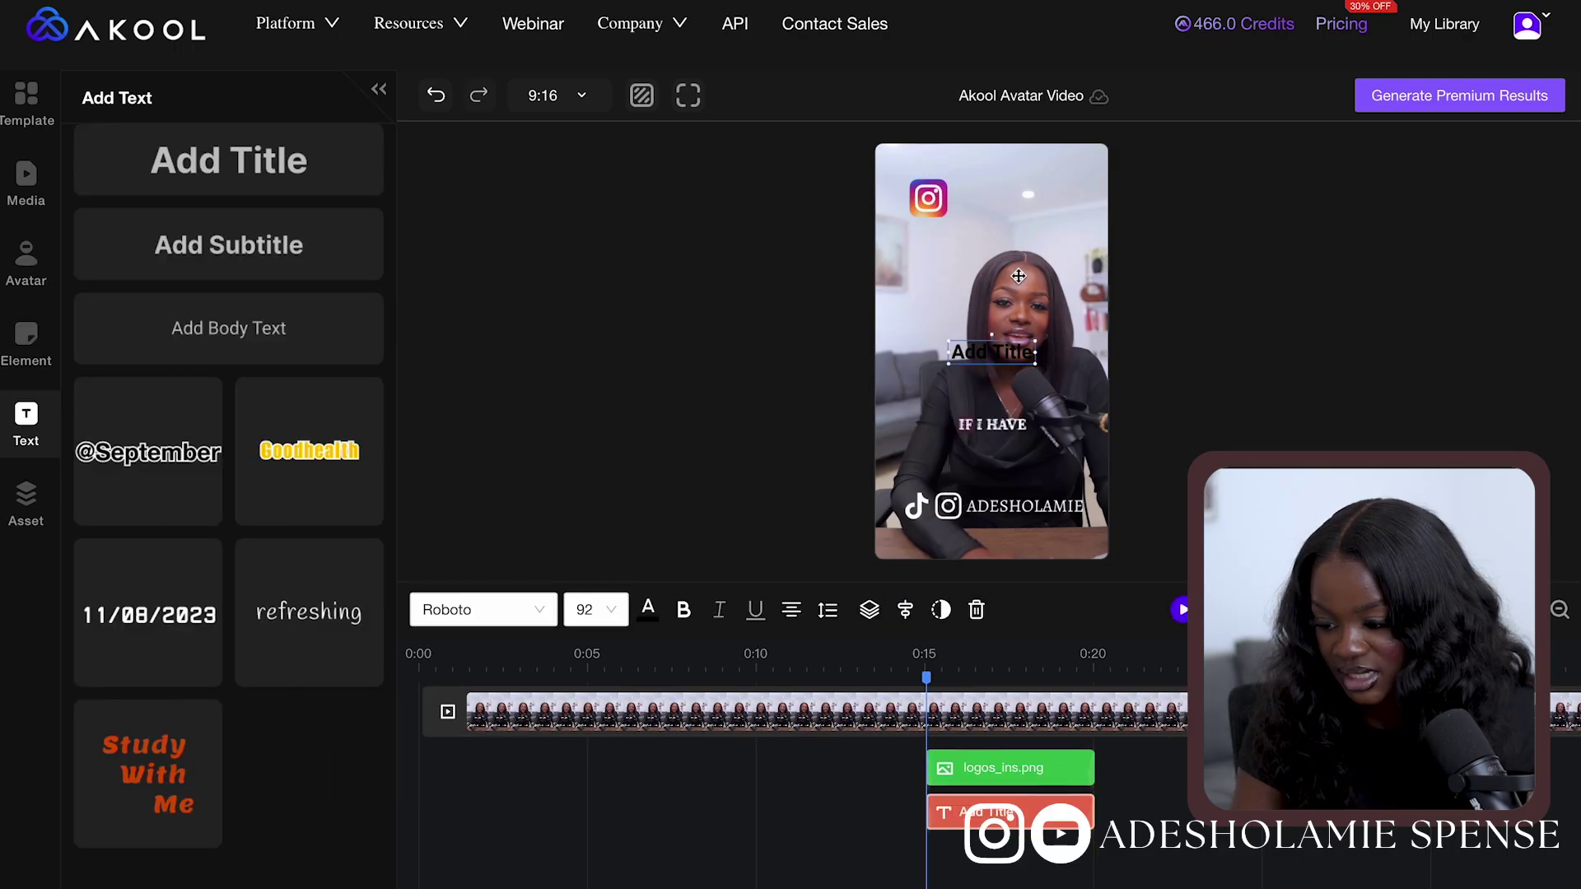
Move the handle text beside the Instagram logo and change its font to Handlee
left_click_drag(992, 354, 1016, 203)
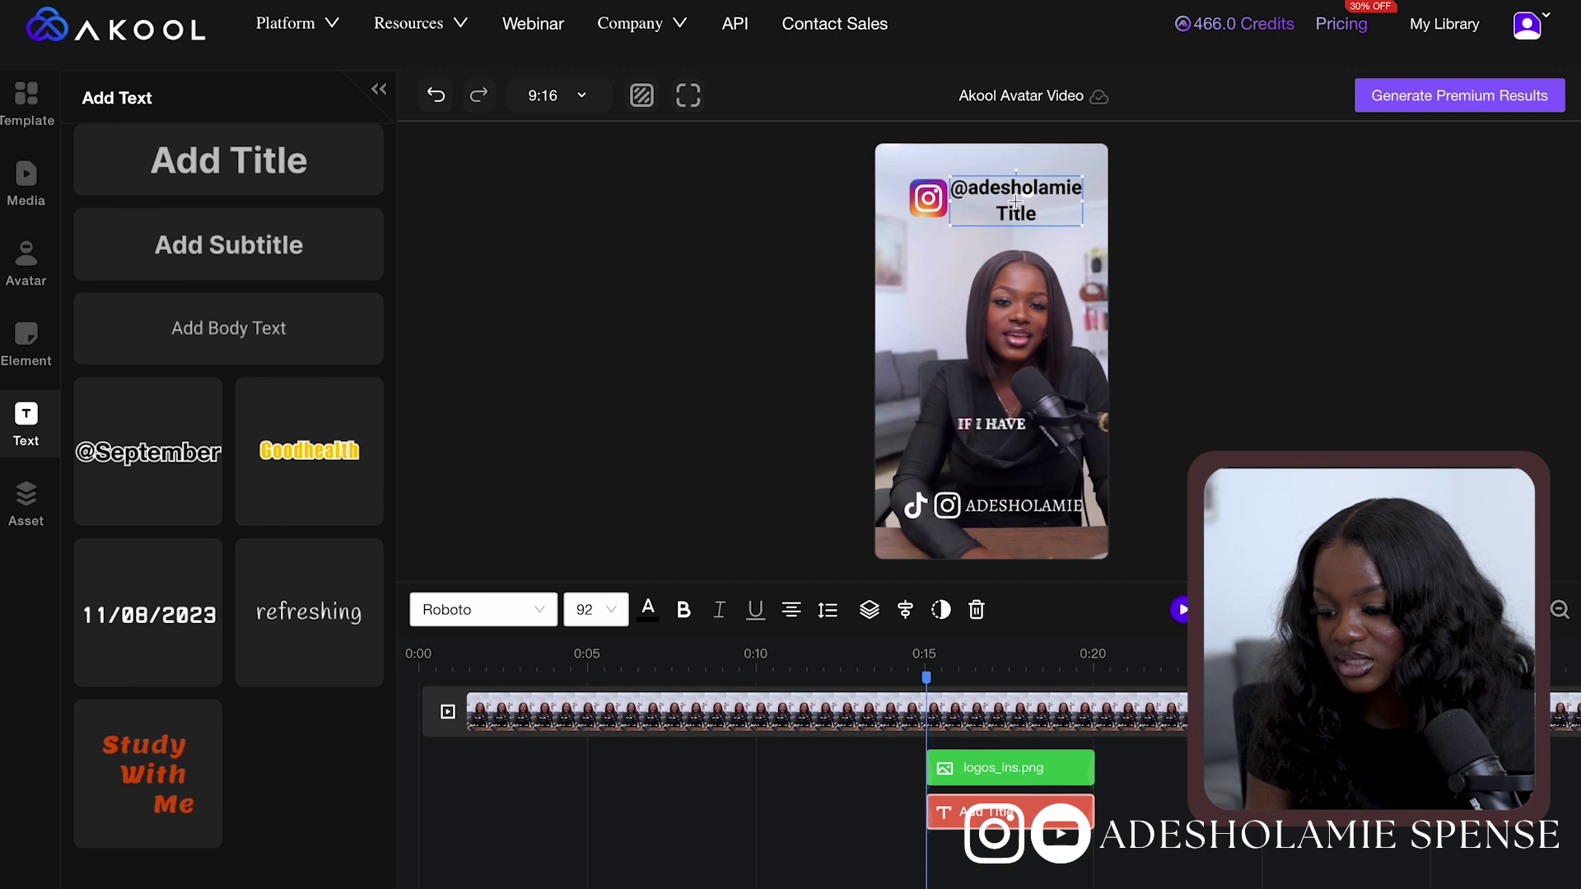
left_click(942, 324)
double_click(1016, 194)
left_click(648, 609)
left_click(510, 609)
scroll(486, 453, "down", 2)
left_click(461, 494)
left_click(1559, 610)
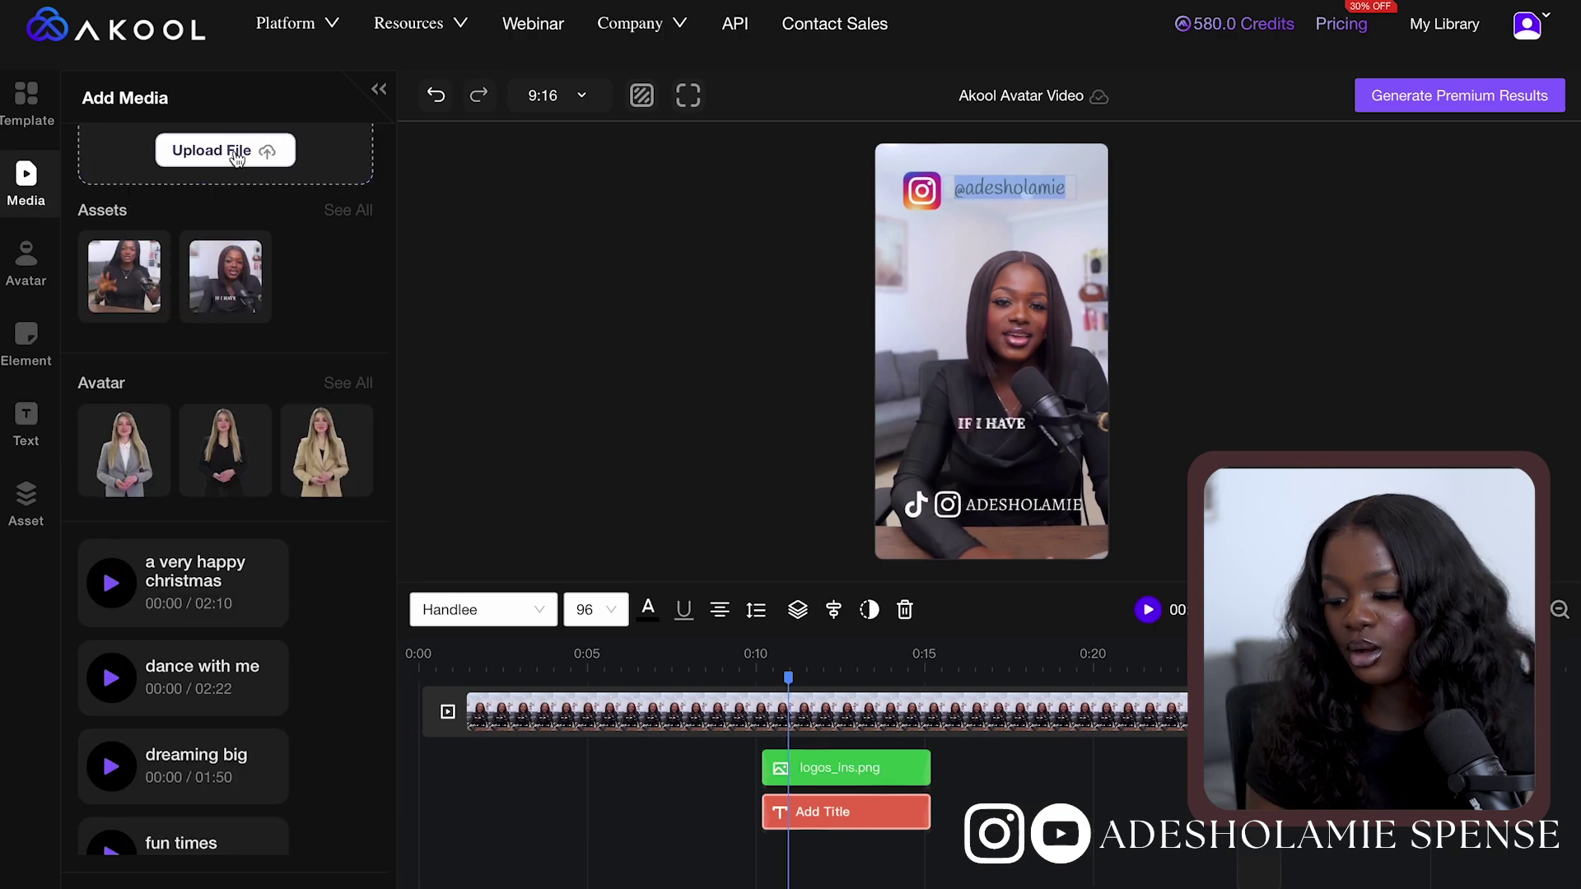
Open and cancel the media upload picker, then browse the Media music tracks
left_click(237, 157)
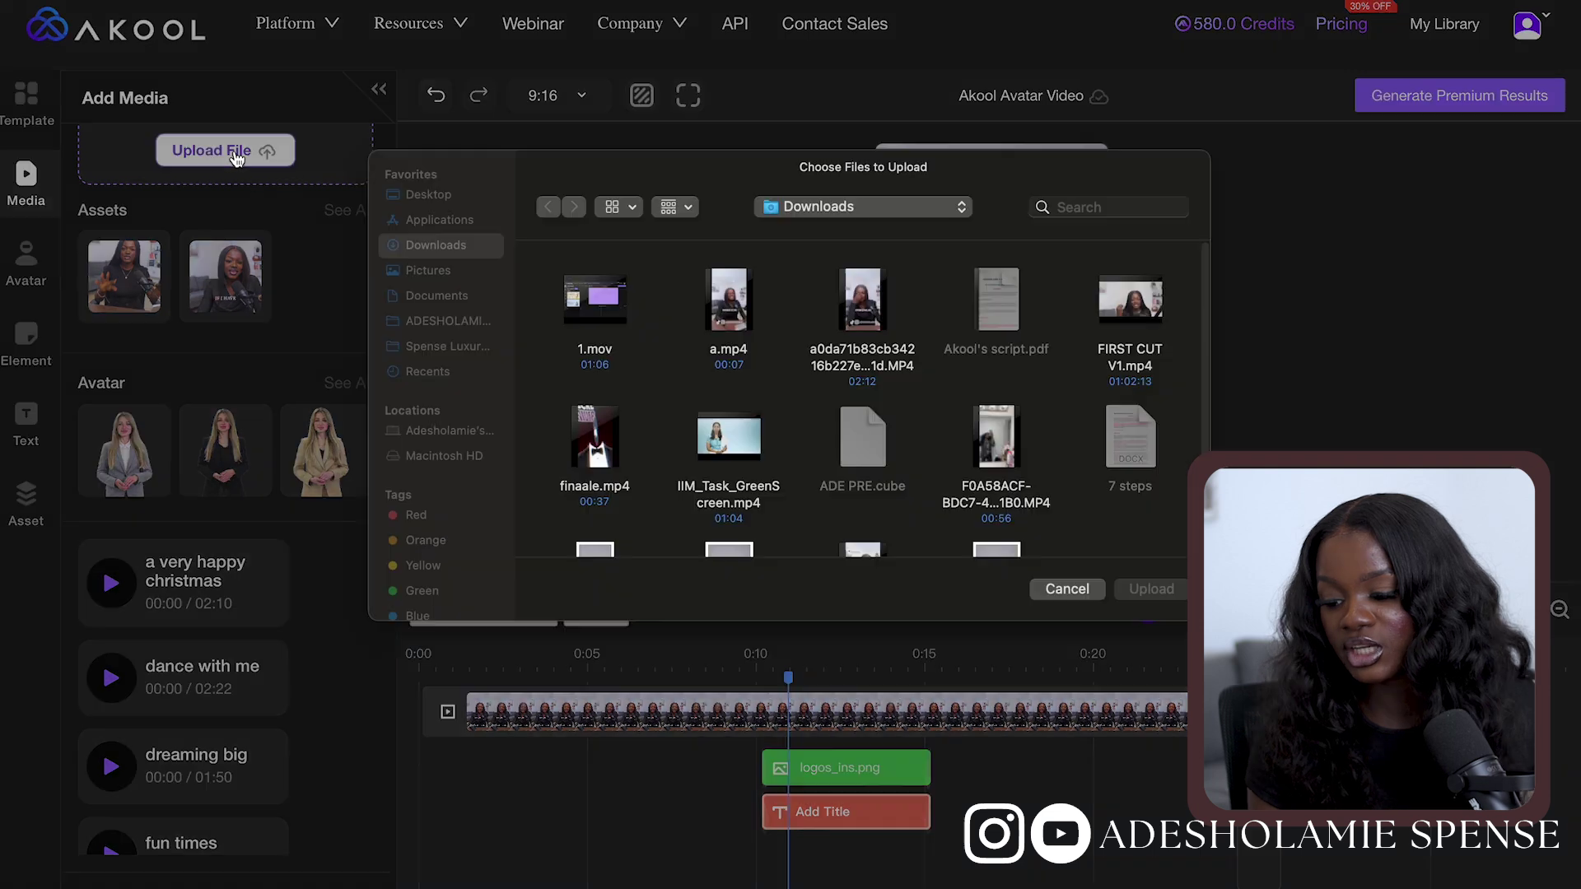
left_click(1068, 602)
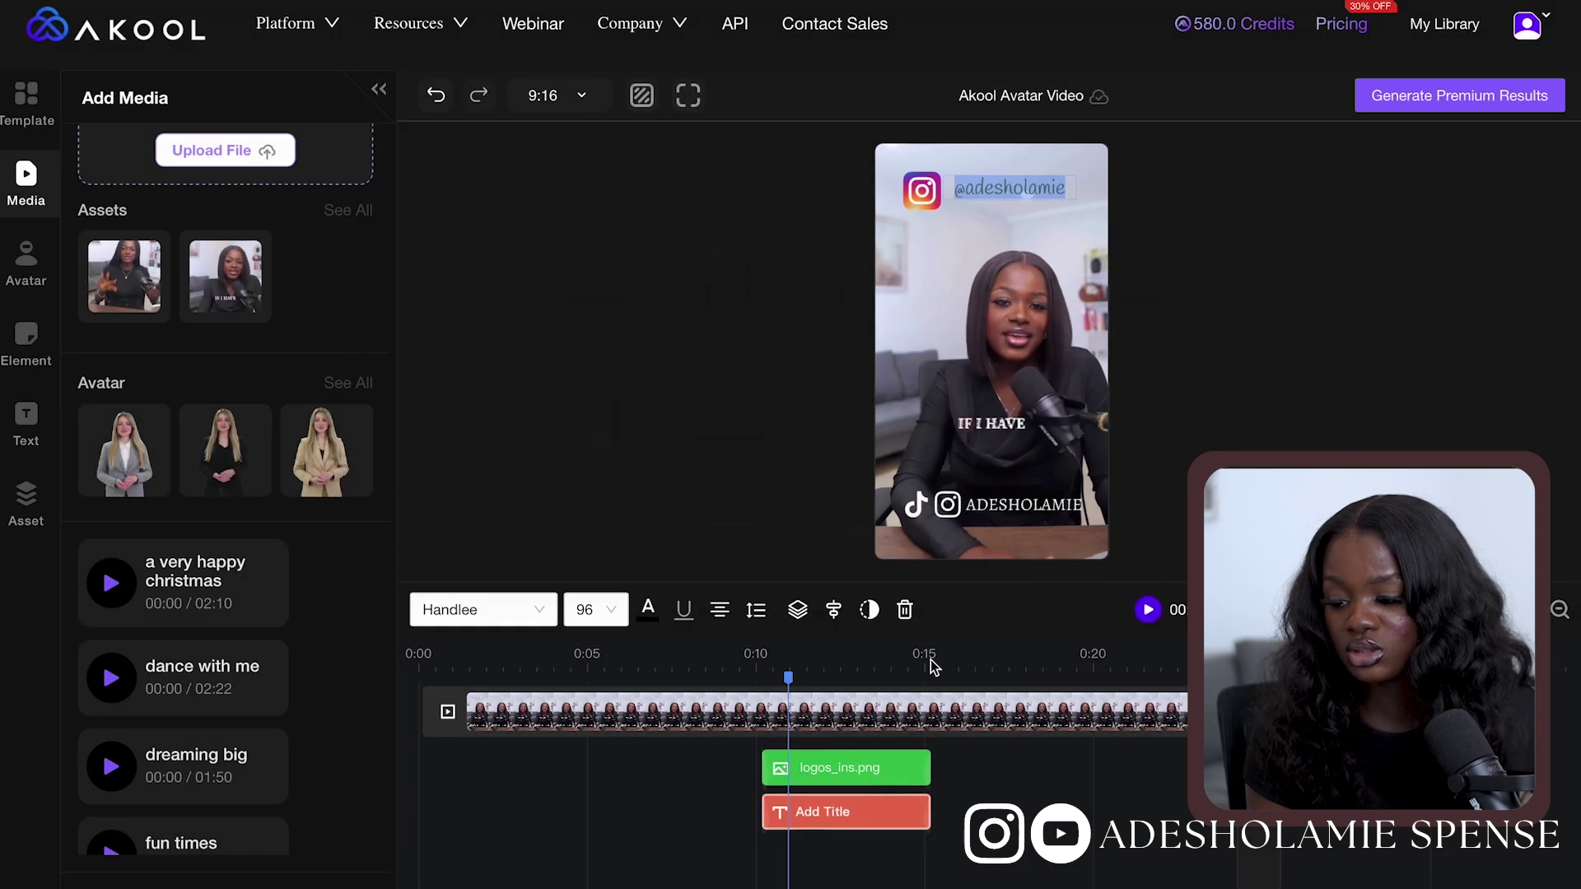
scroll(201, 588, "down", 2)
scroll(185, 694, "down", 1)
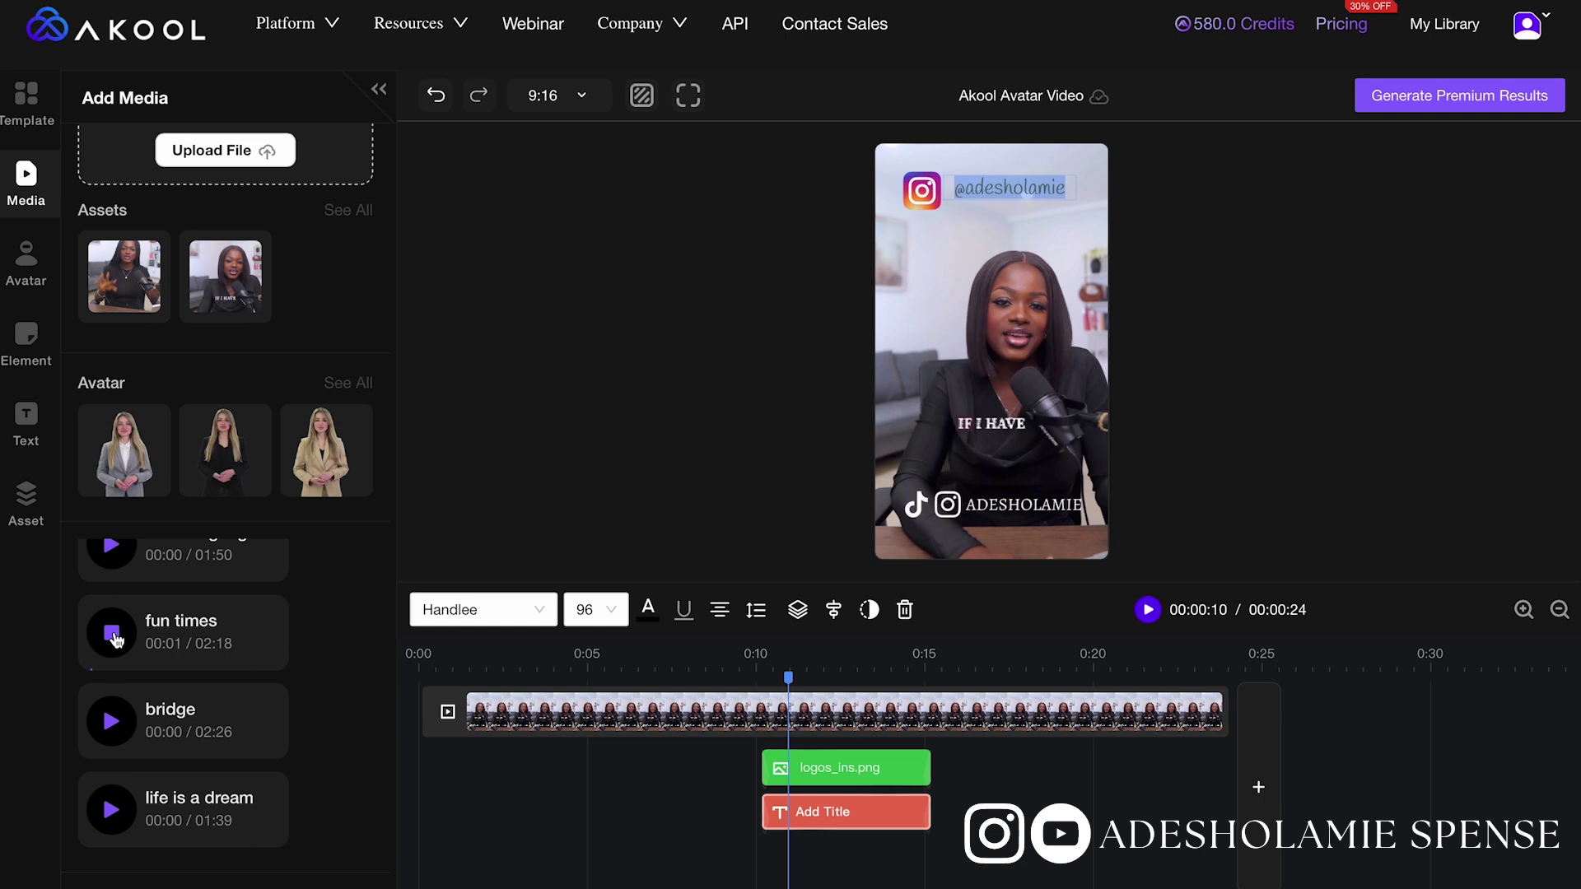
scroll(115, 640, "up", 2)
scroll(115, 634, "up", 2)
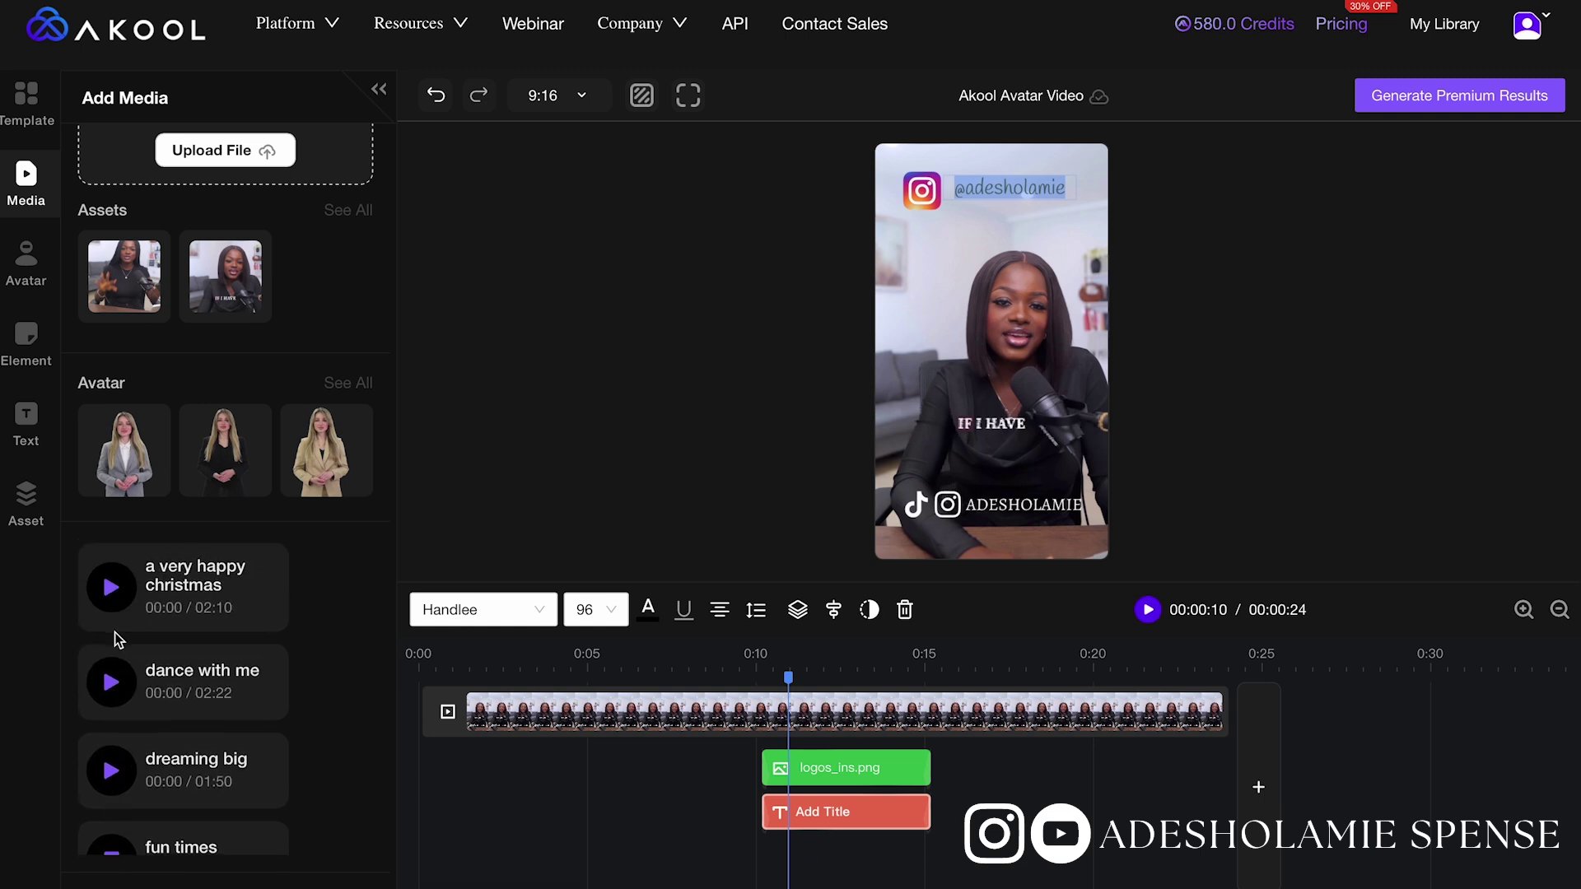
scroll(115, 651, "down", 3)
scroll(115, 669, "up", 1)
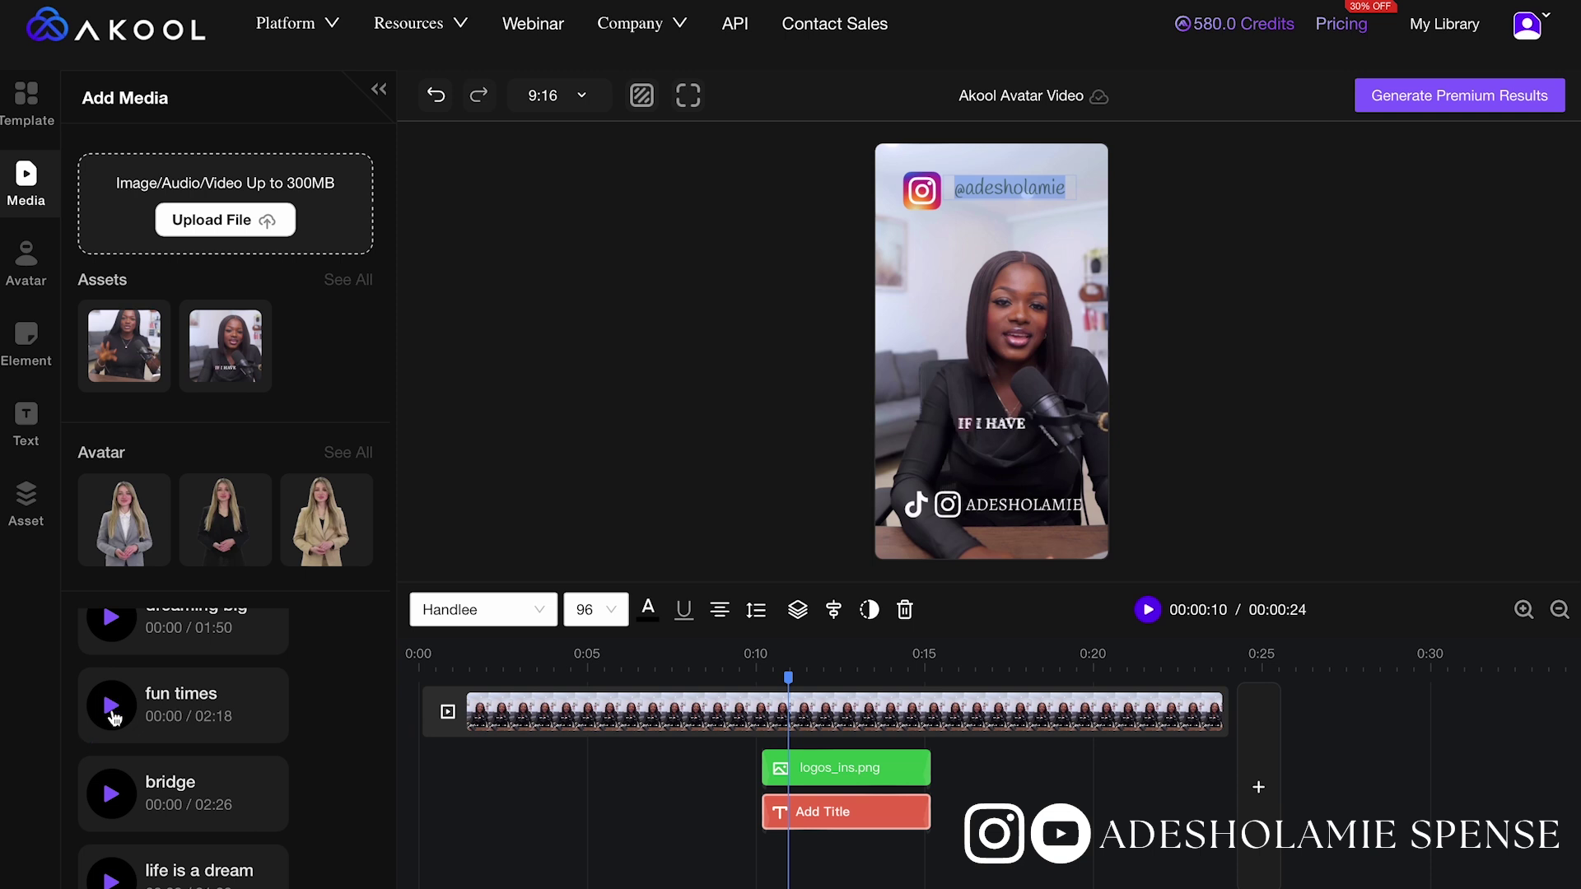
Add the fun times track, stretch the logo and handle clips from 0:00 across the video, and render in 4K
left_click(114, 716)
left_click_drag(823, 811, 480, 811)
left_click_drag(832, 768, 698, 777)
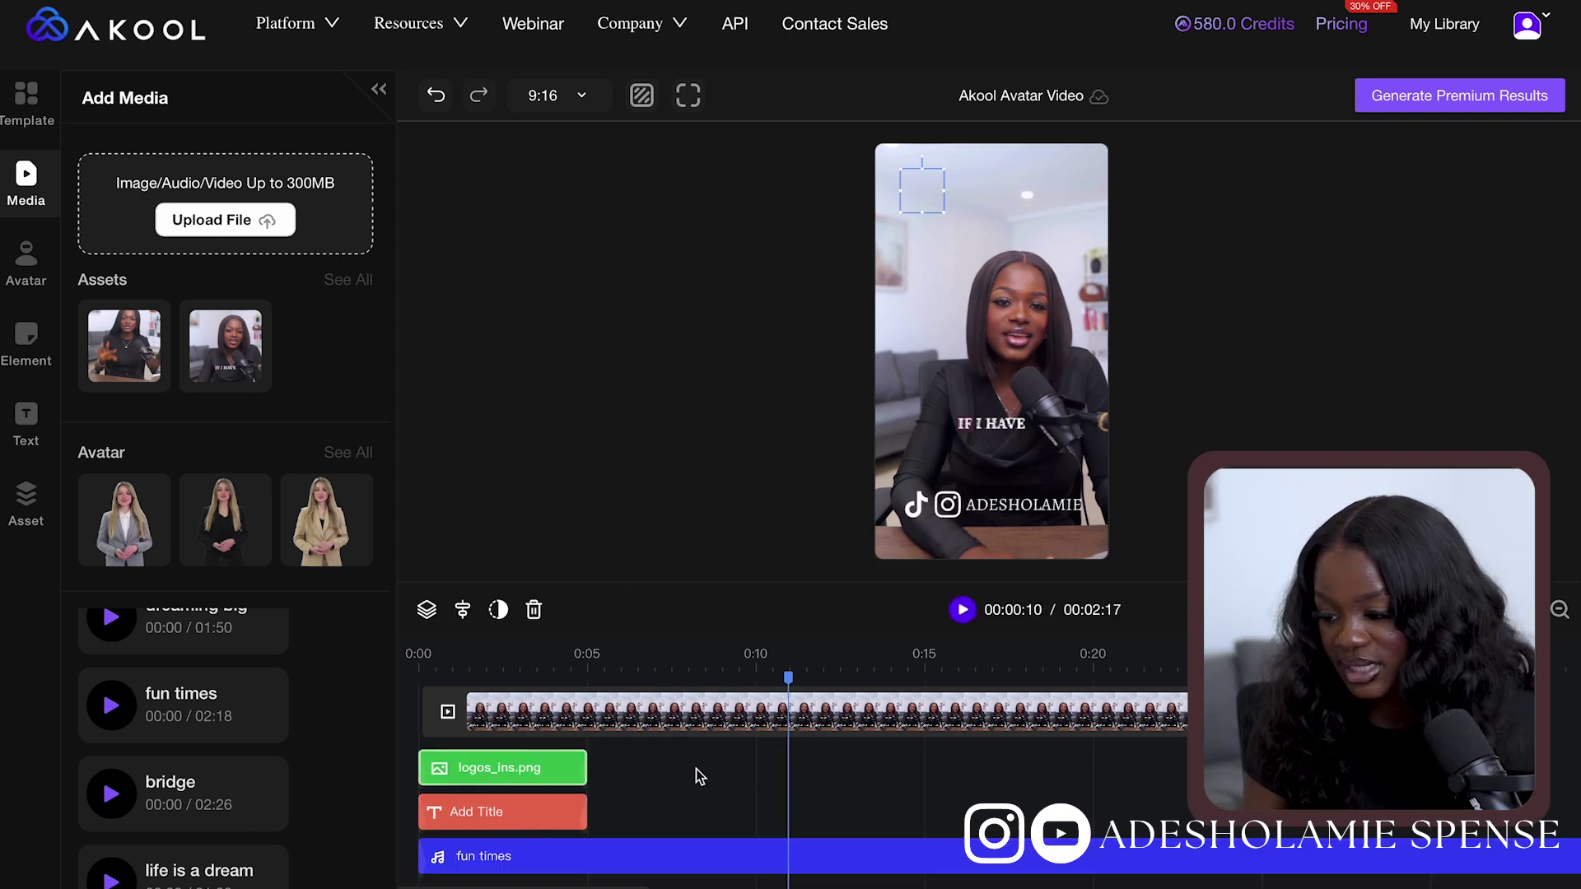
left_click_drag(585, 811, 1190, 811)
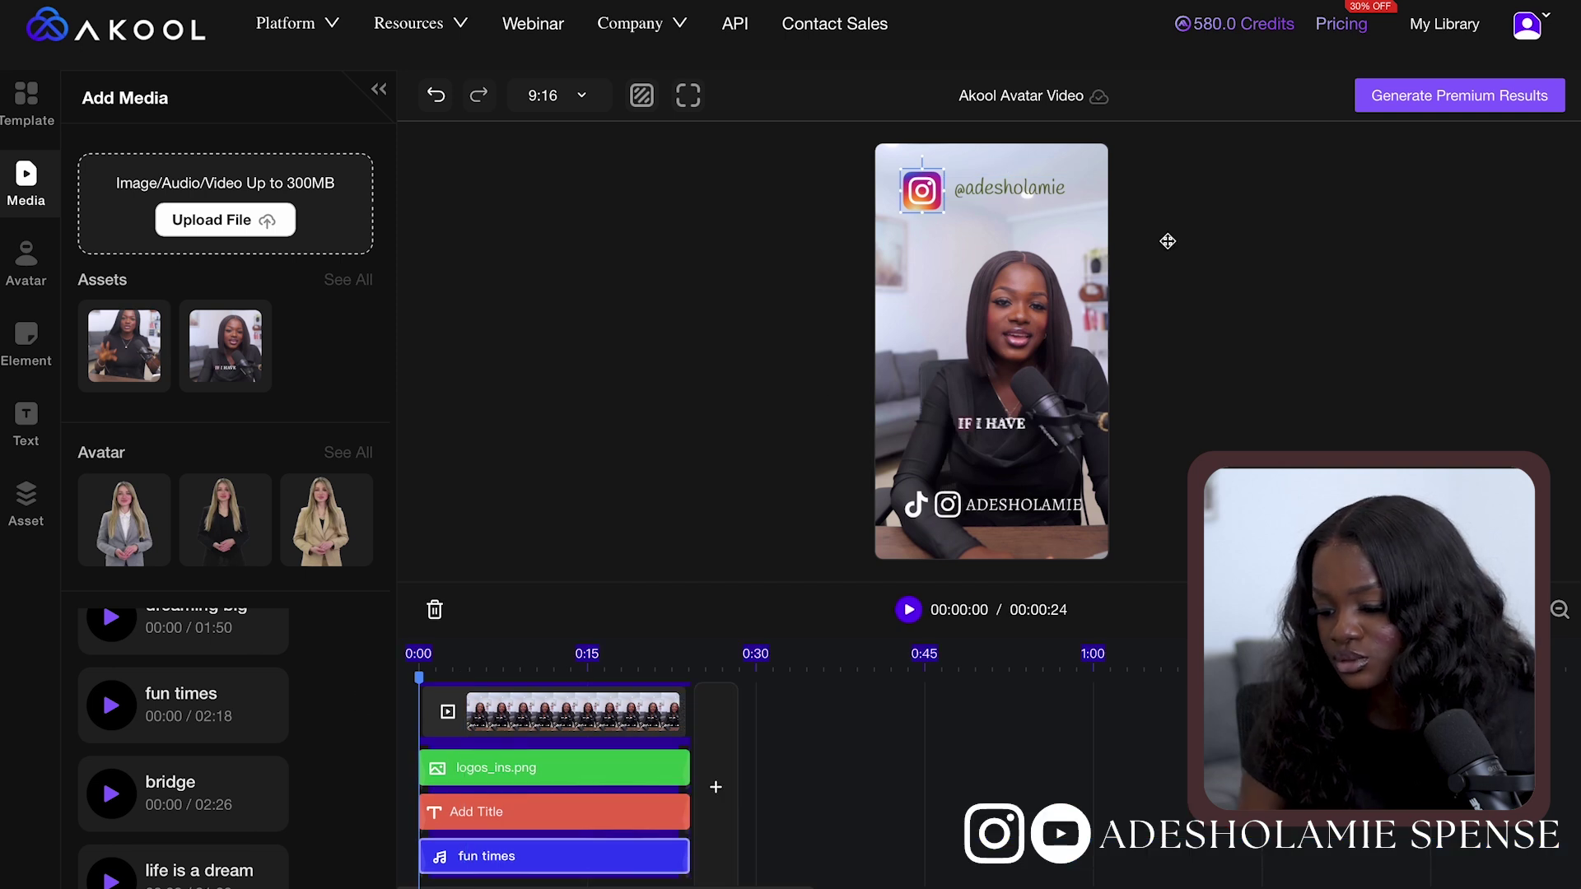
left_click(1474, 101)
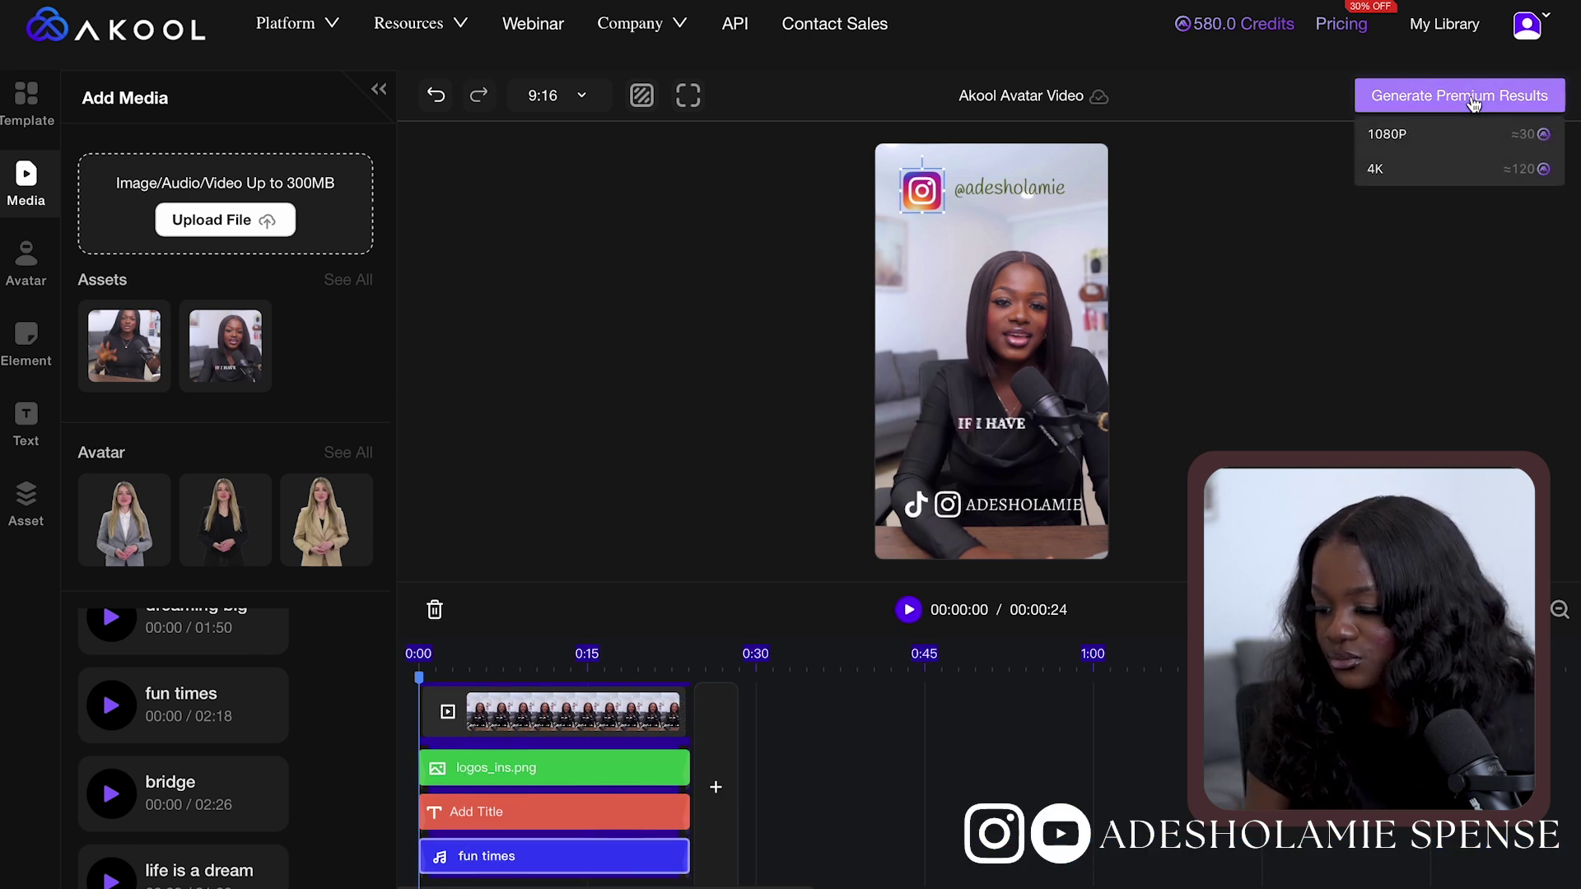
left_click(1437, 184)
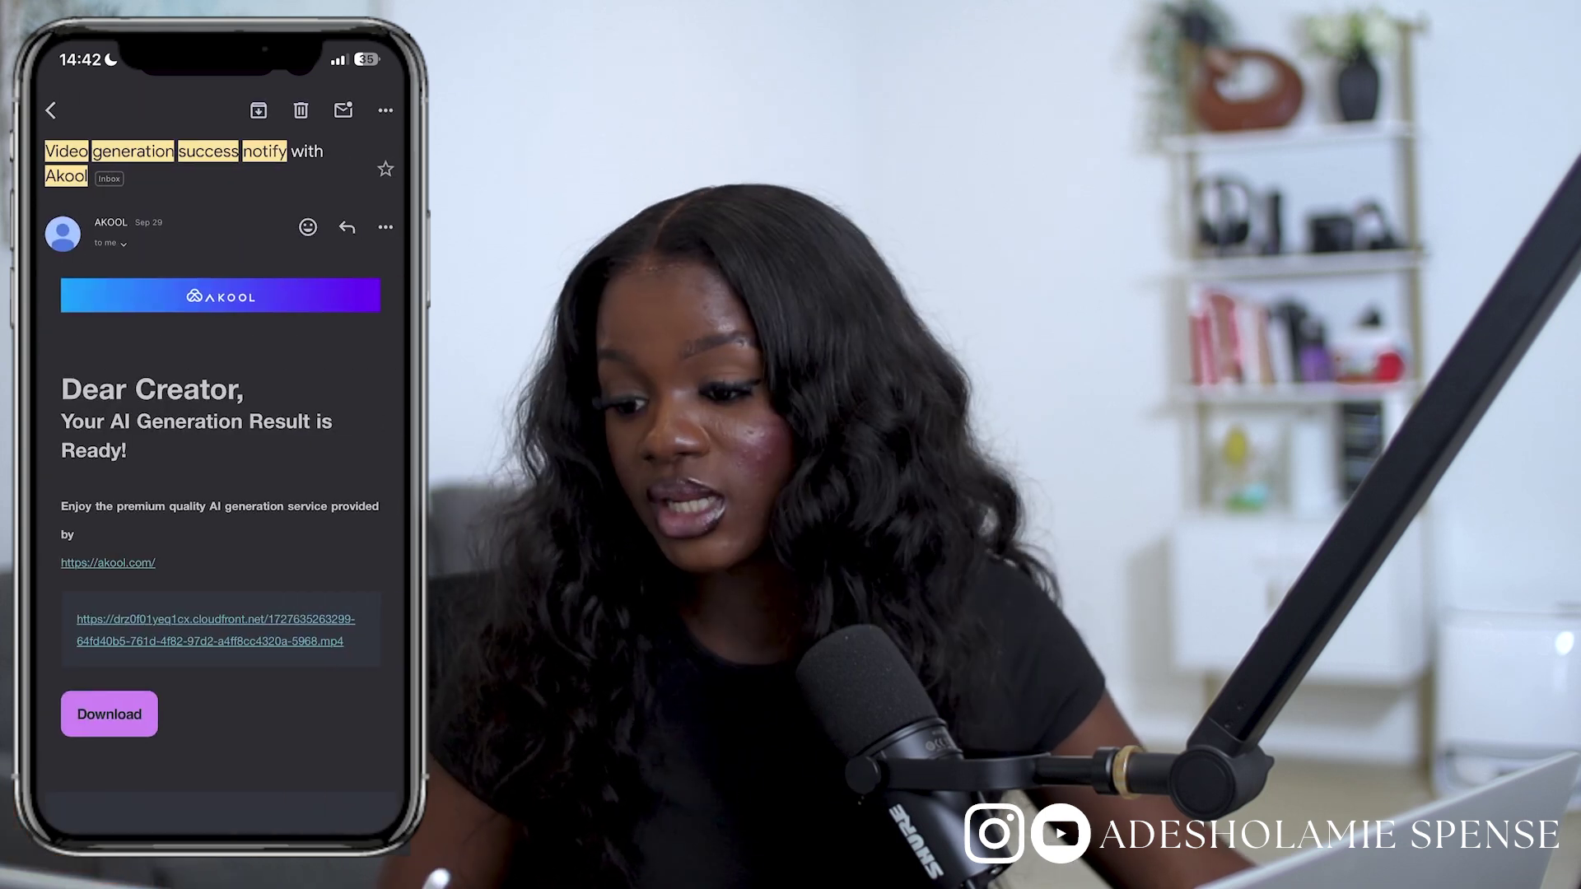
Open the AKOOL 'Video generation success' emails and follow the link to the finished video
left_click(222, 276)
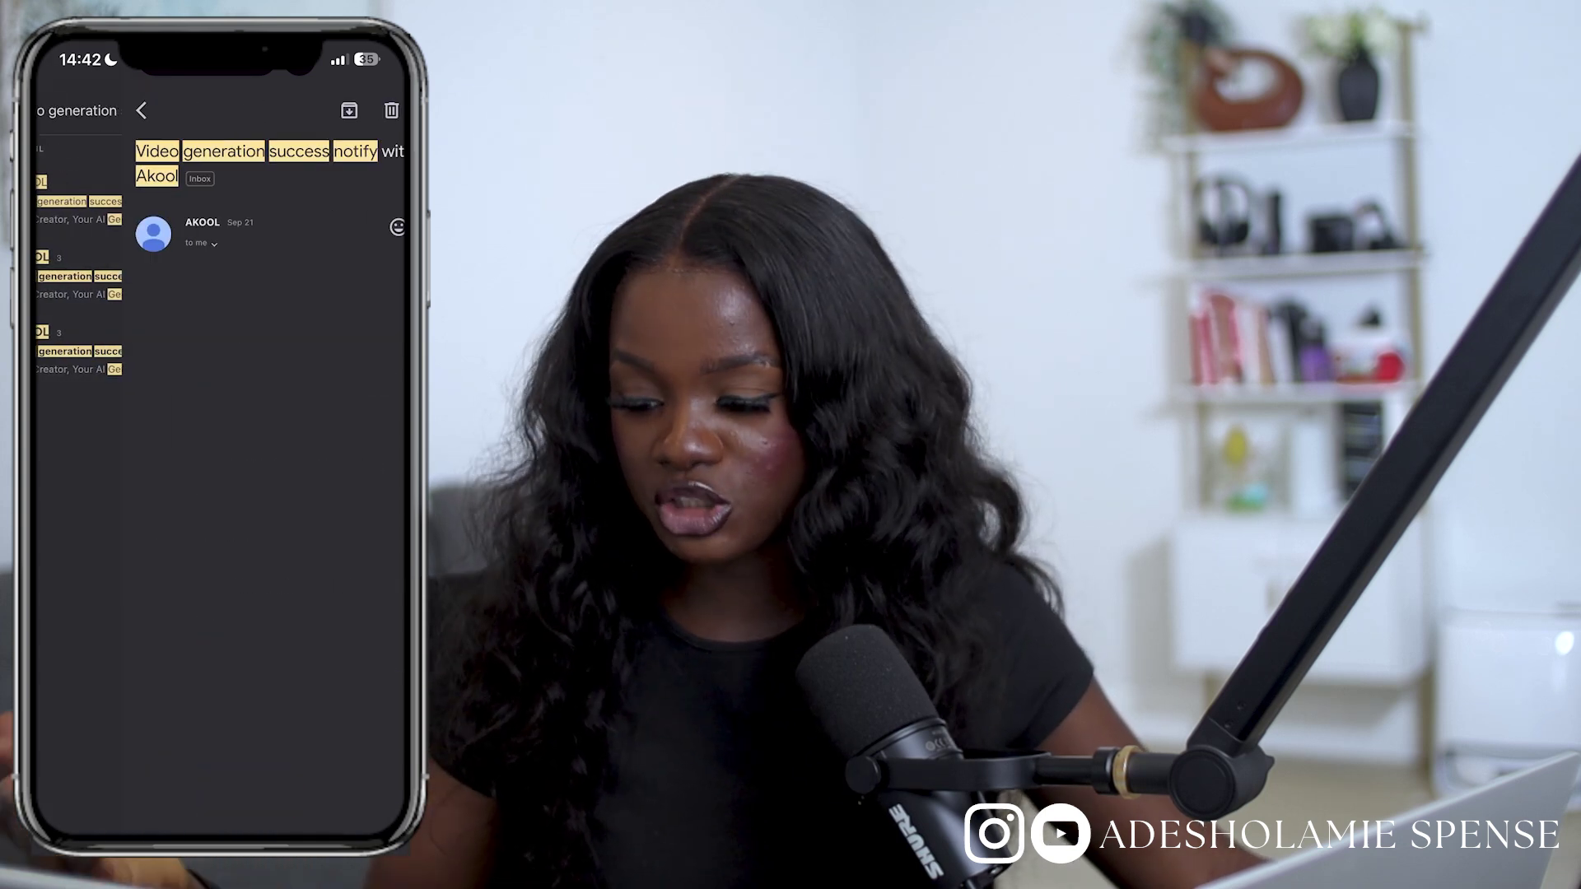
left_click(50, 110)
left_click(222, 201)
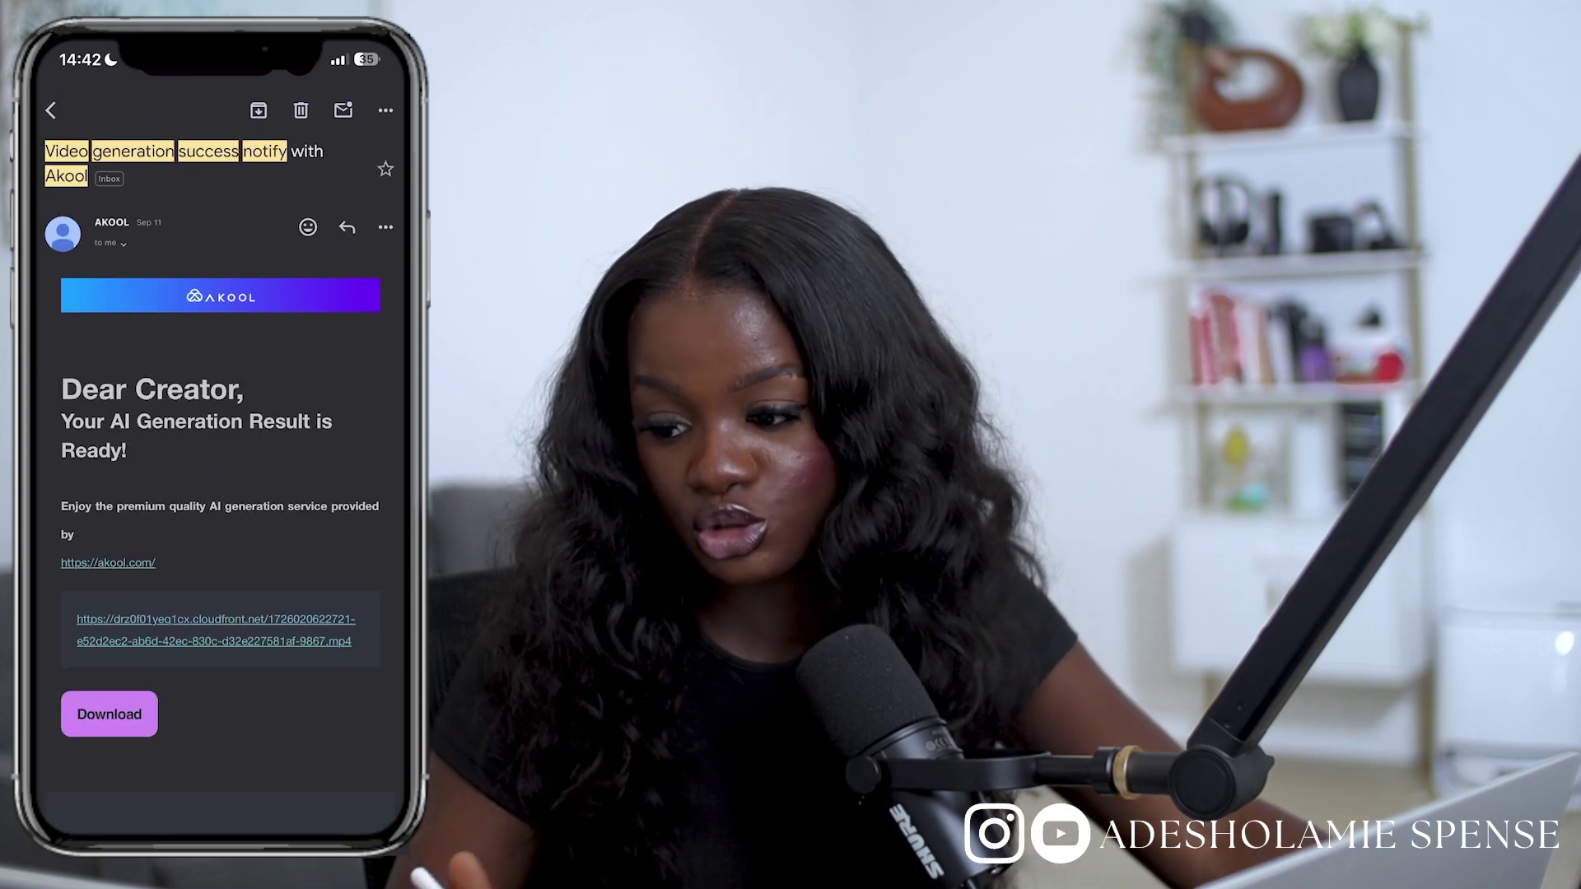
left_click(110, 714)
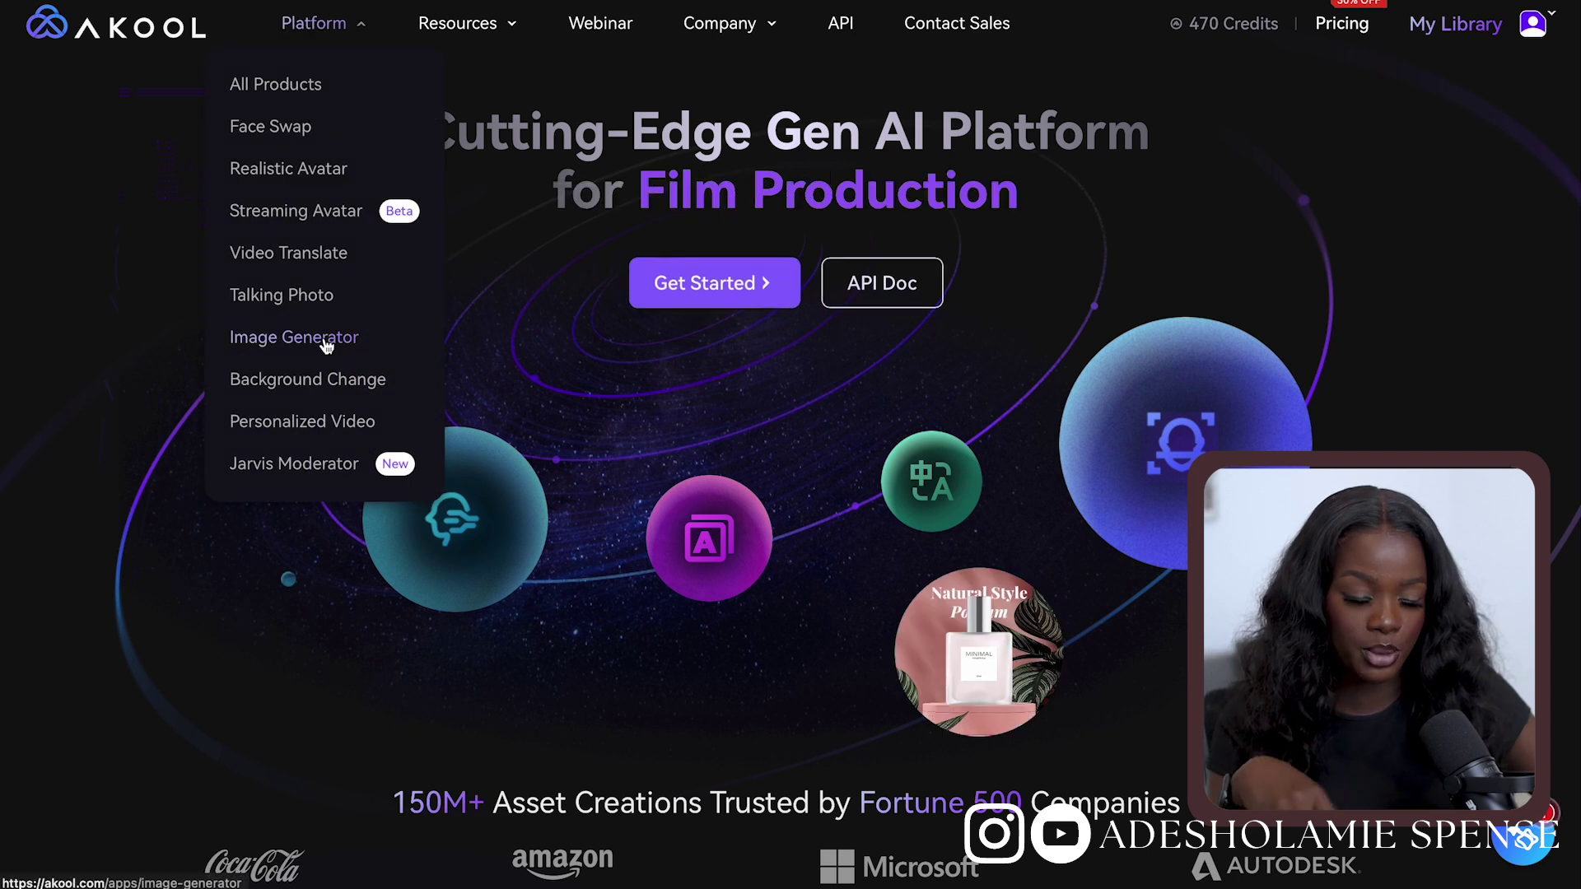
Generate Text to Image results for the prompt about a Nigerian woman cooking jollof rice
left_click(327, 344)
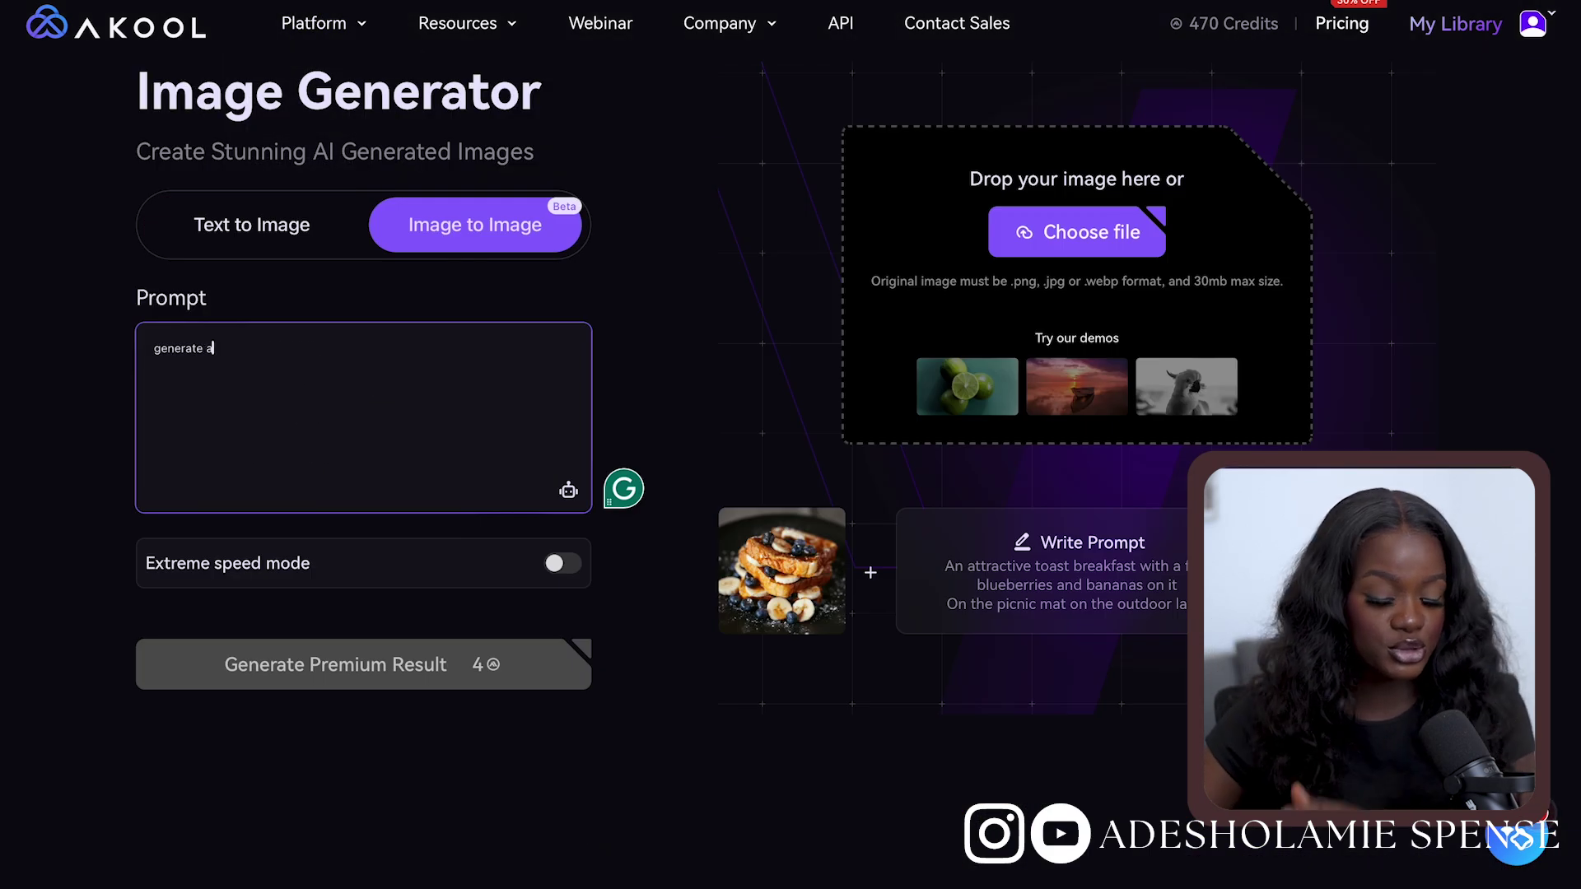
type("rian woman cooking jo")
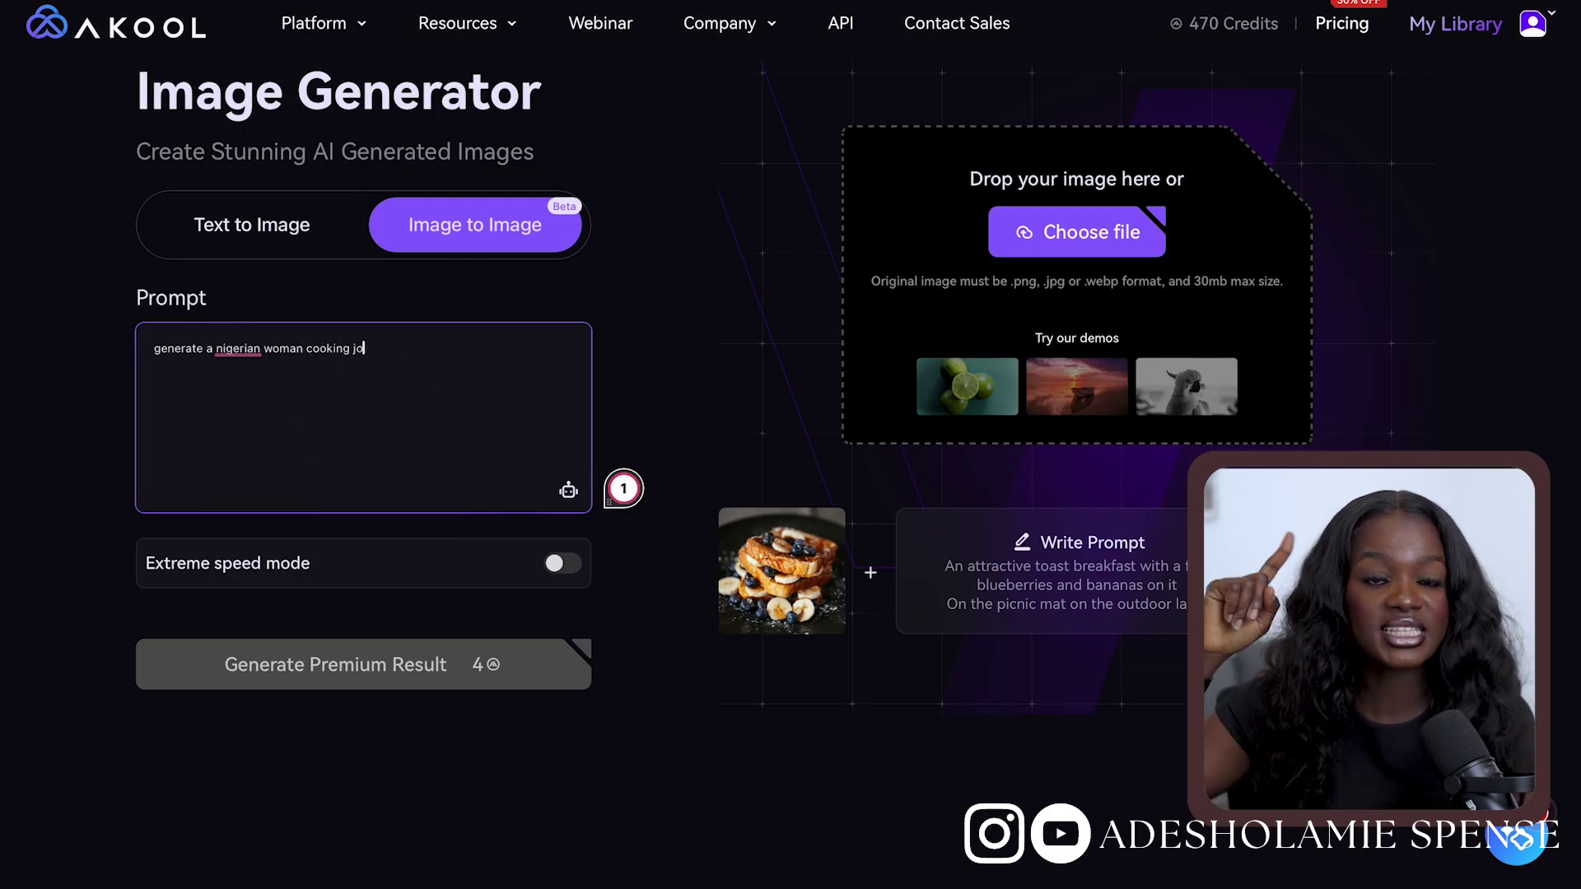
type("llof rice")
type(" beautiful")
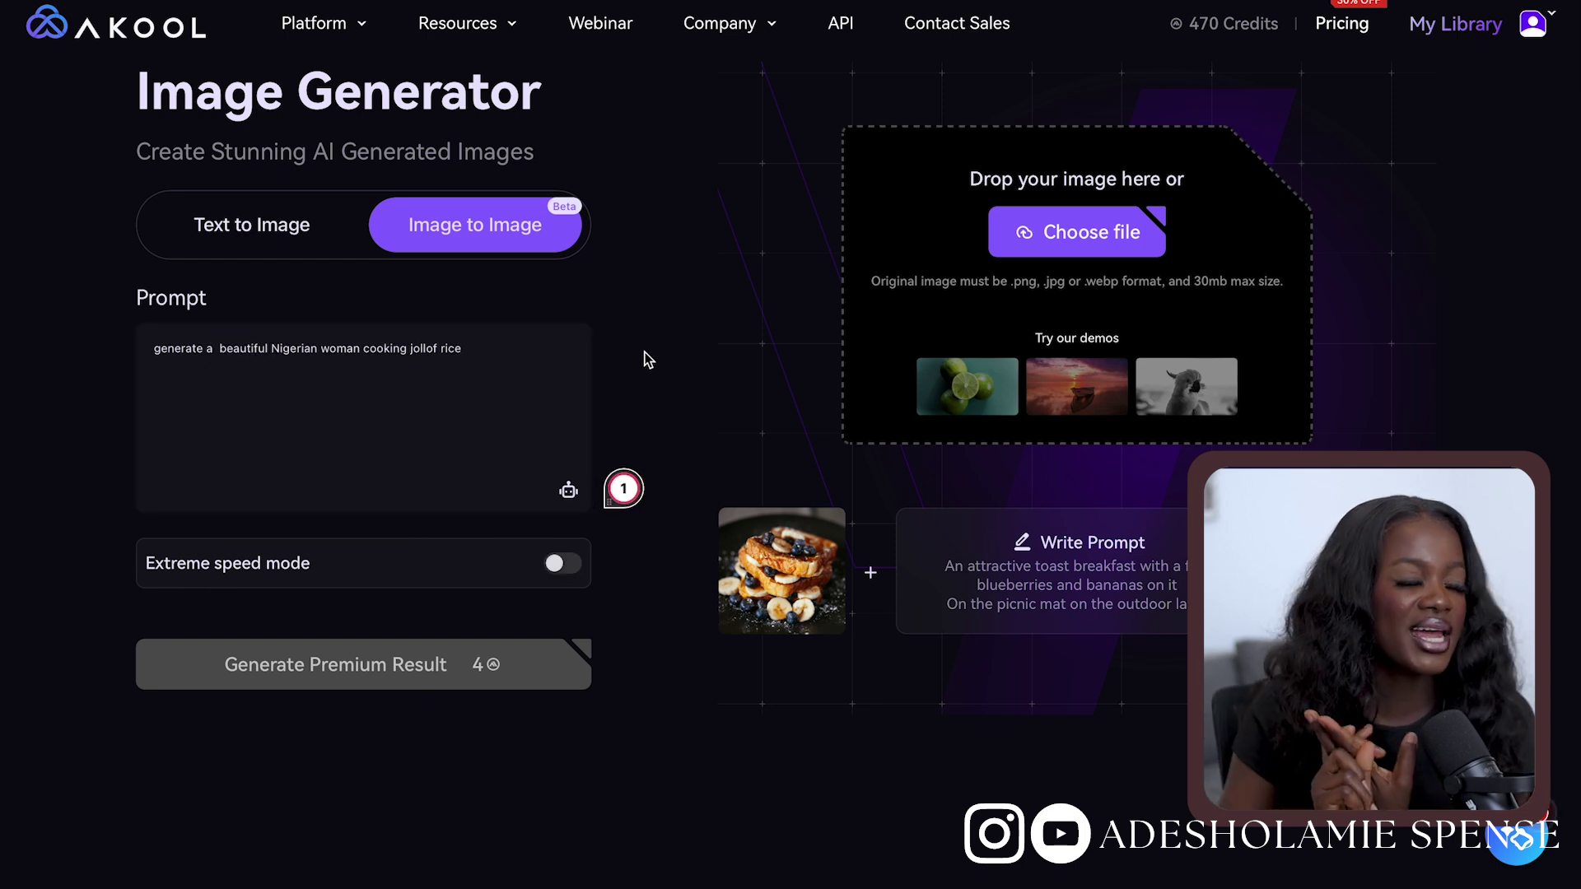
left_click(212, 226)
scroll(312, 668, "down", 2)
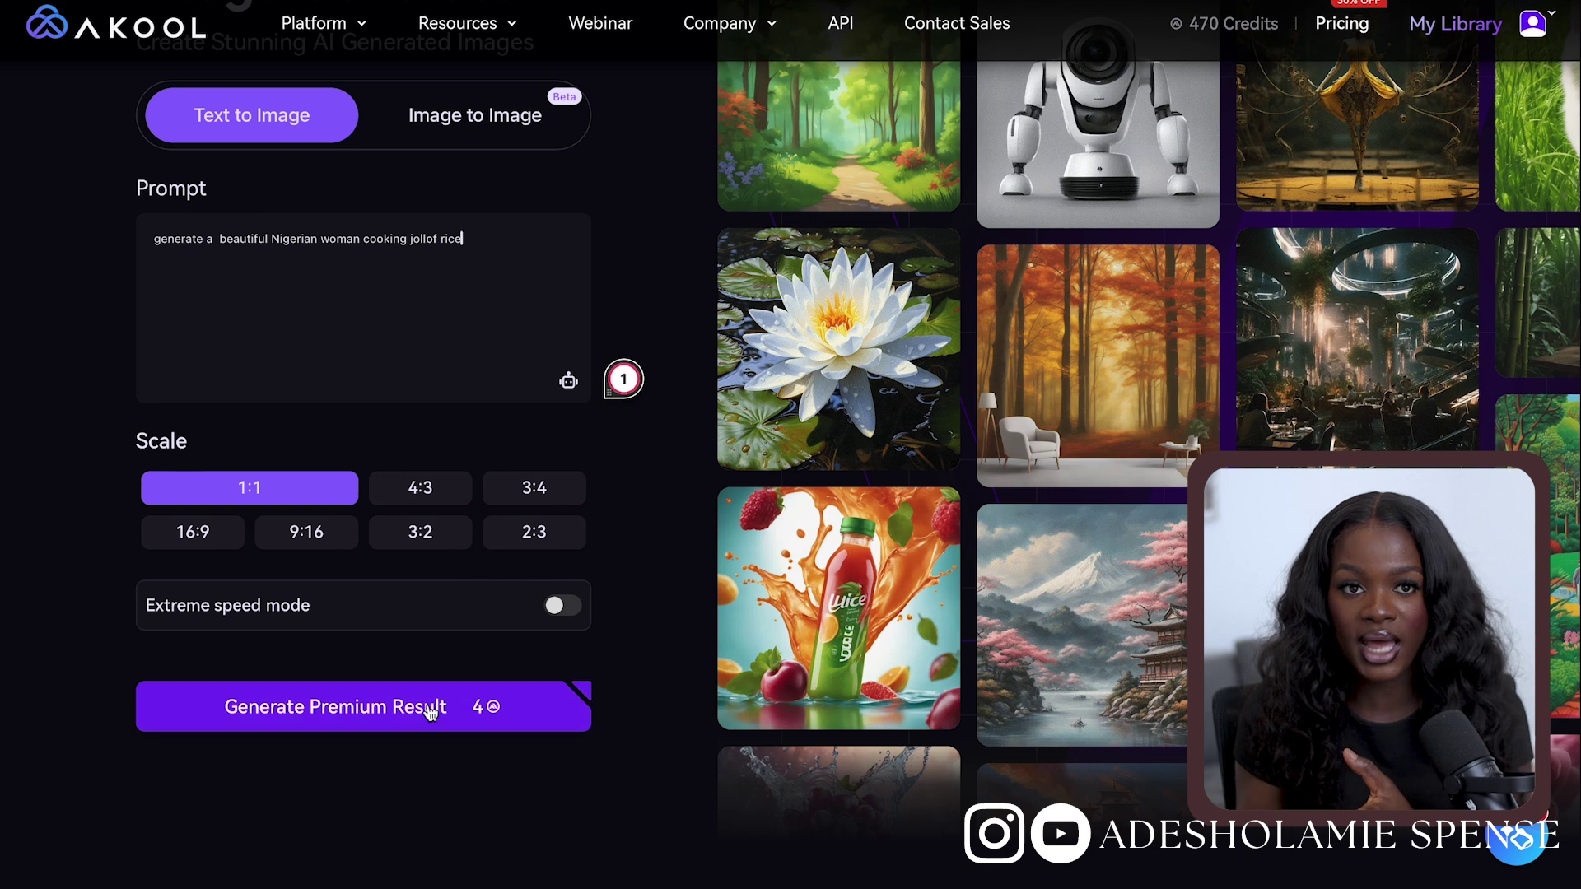
left_click(427, 706)
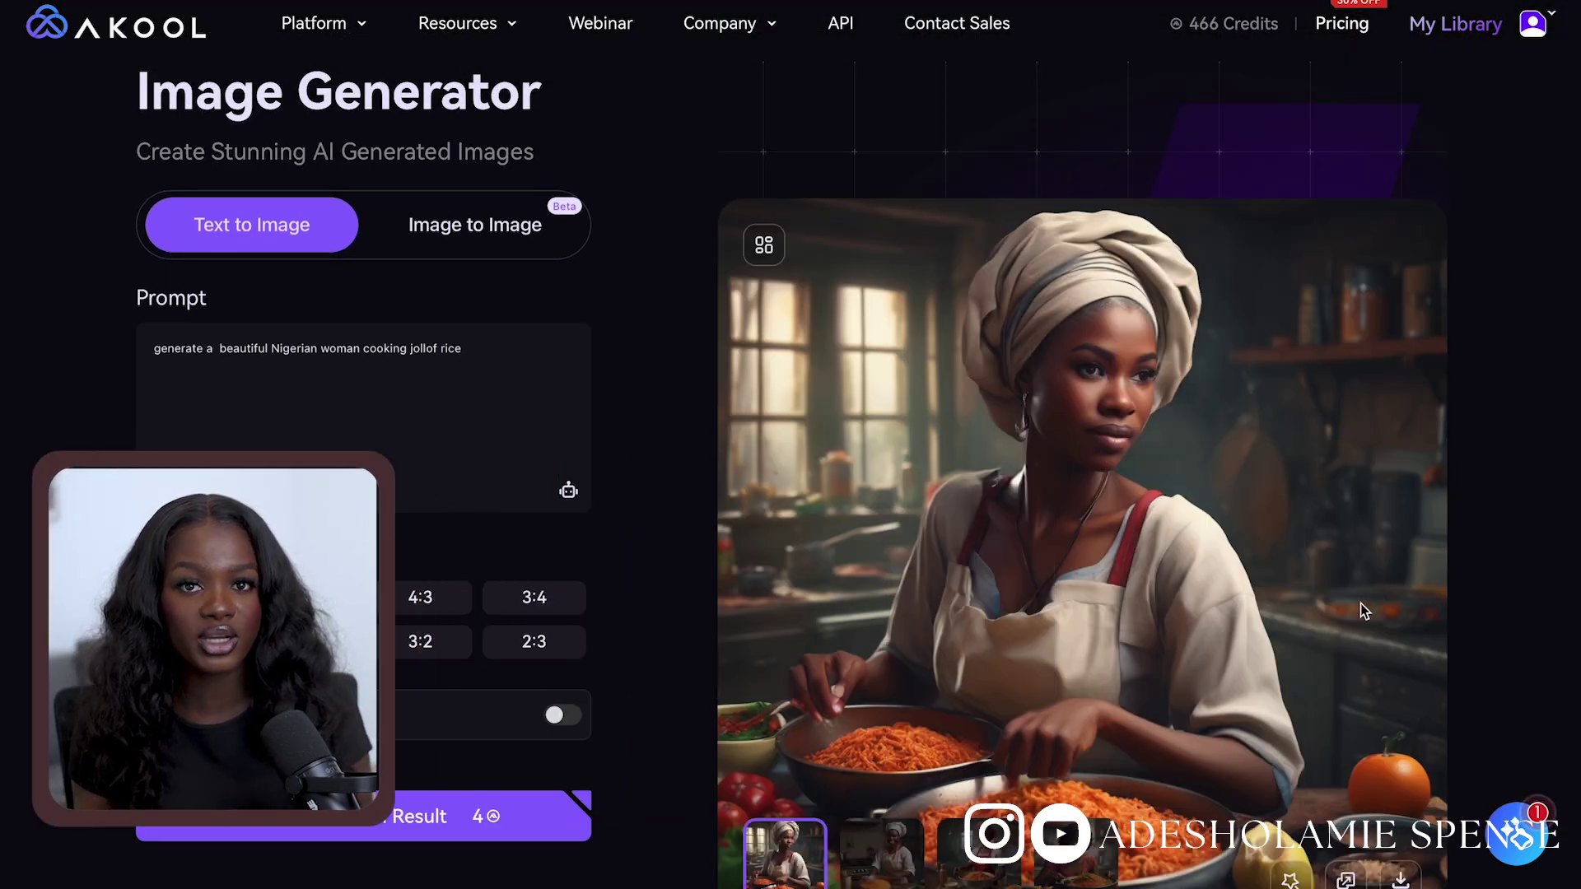
Preview each of the four generated images, then view them all full size
scroll(1360, 611, "down", 1)
left_click(1076, 774)
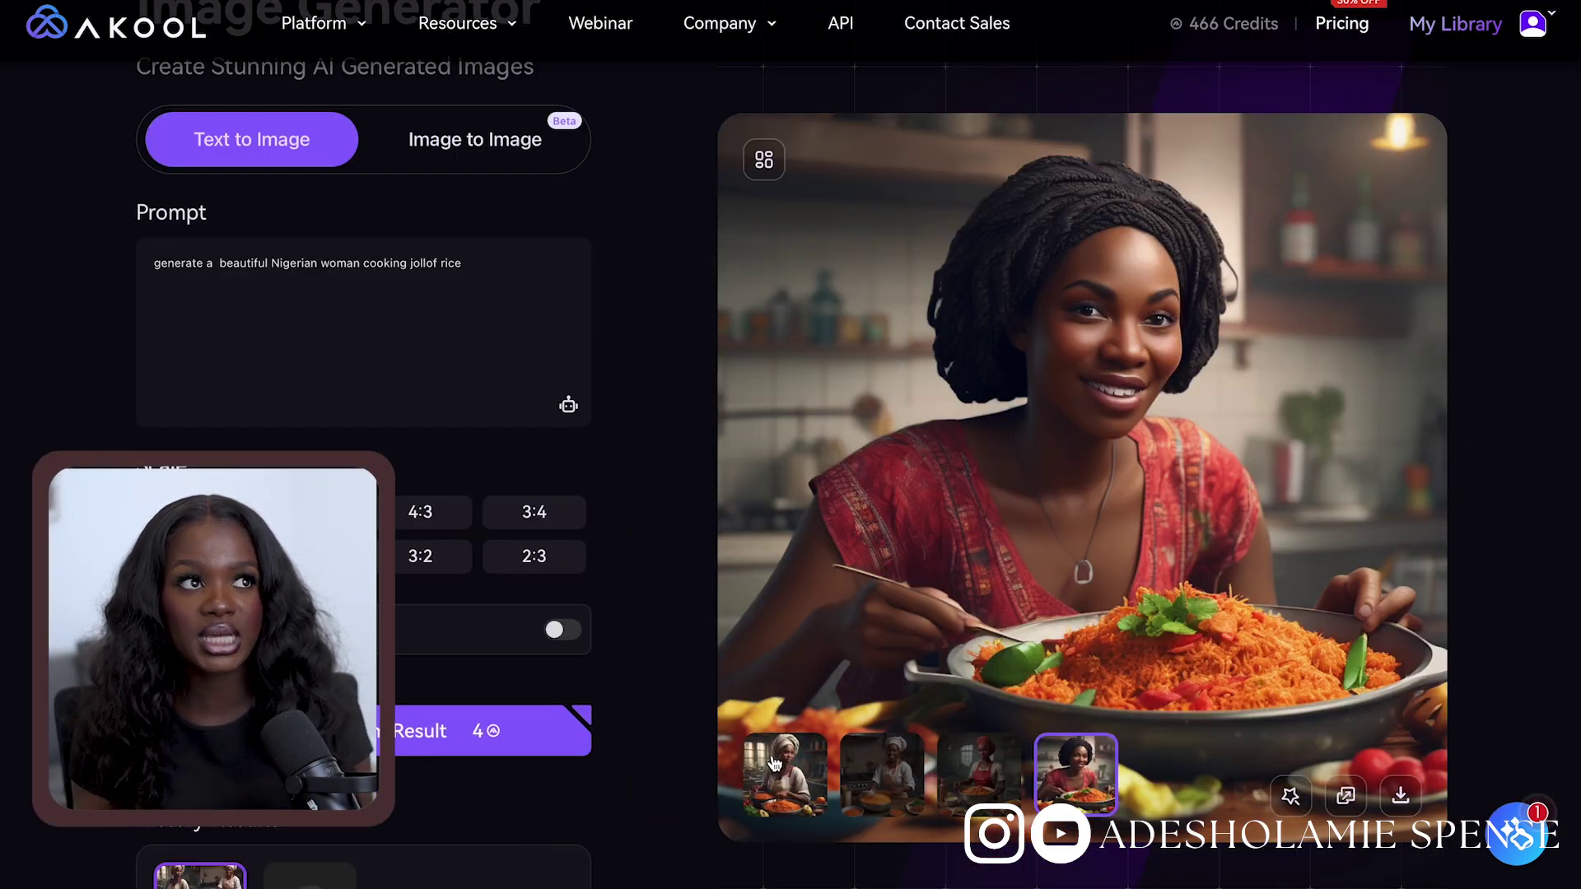
left_click(784, 774)
left_click(881, 774)
left_click(970, 784)
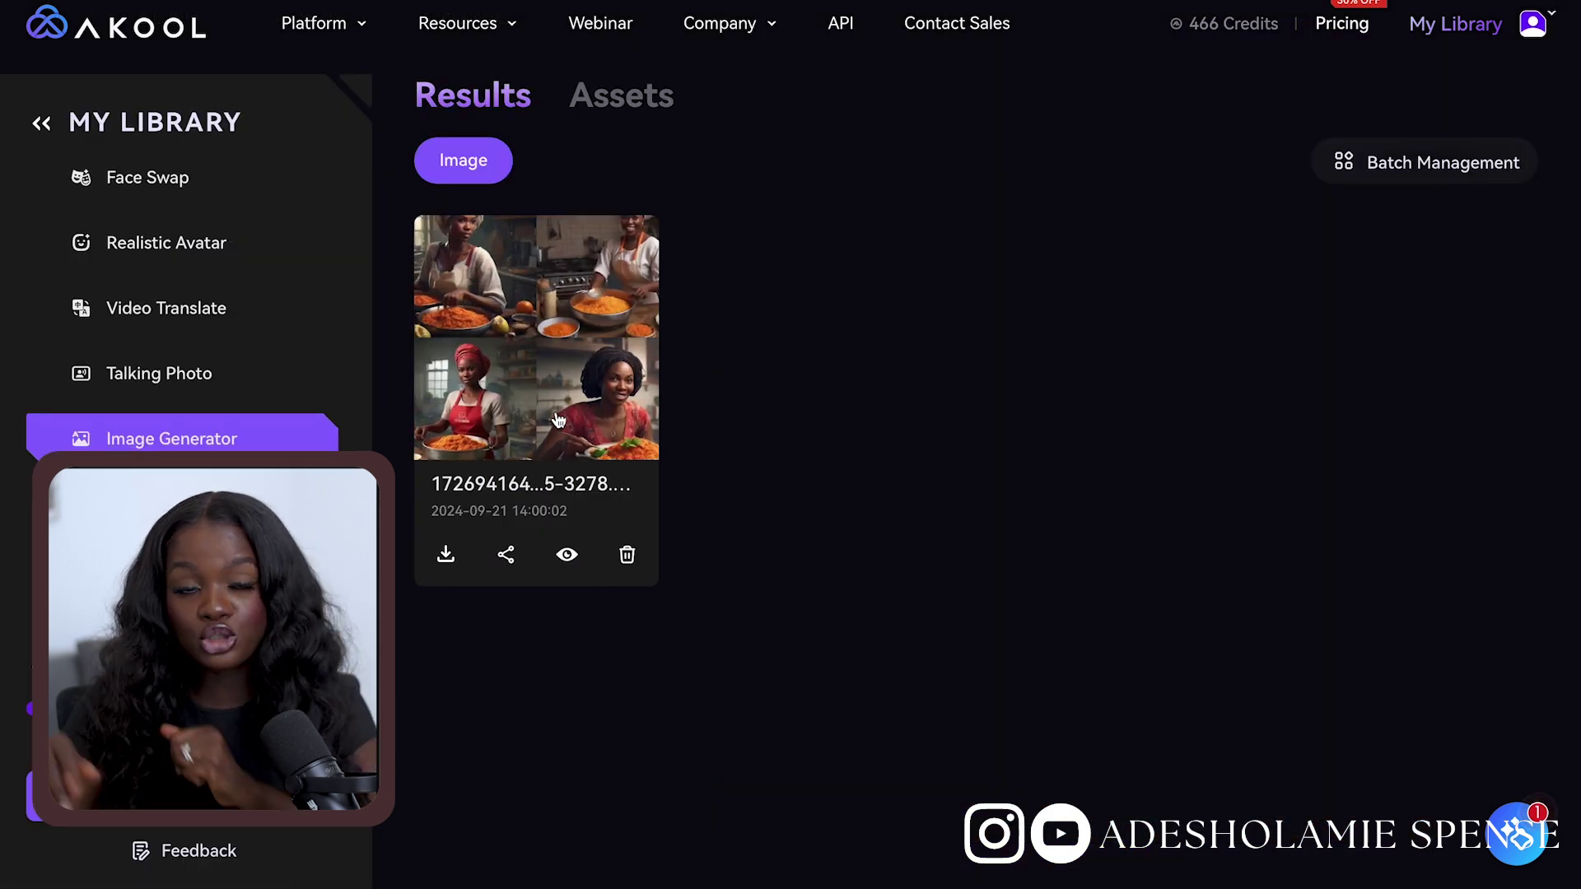
left_click(558, 421)
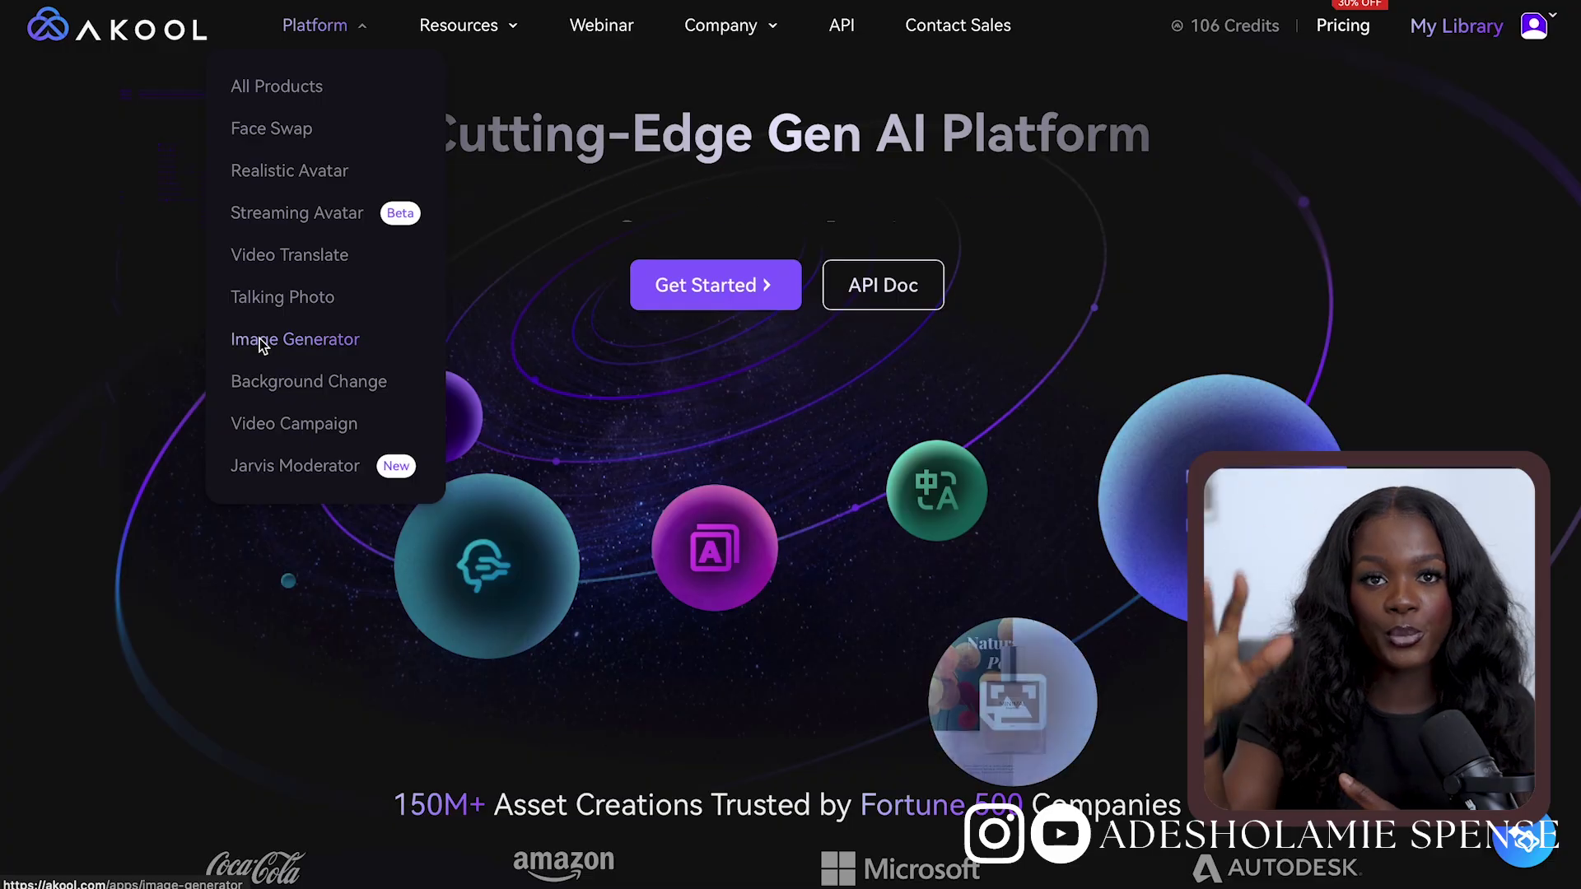
Open Image Generator in Image to Image mode and begin the prompt 'generate an image'
left_click(260, 340)
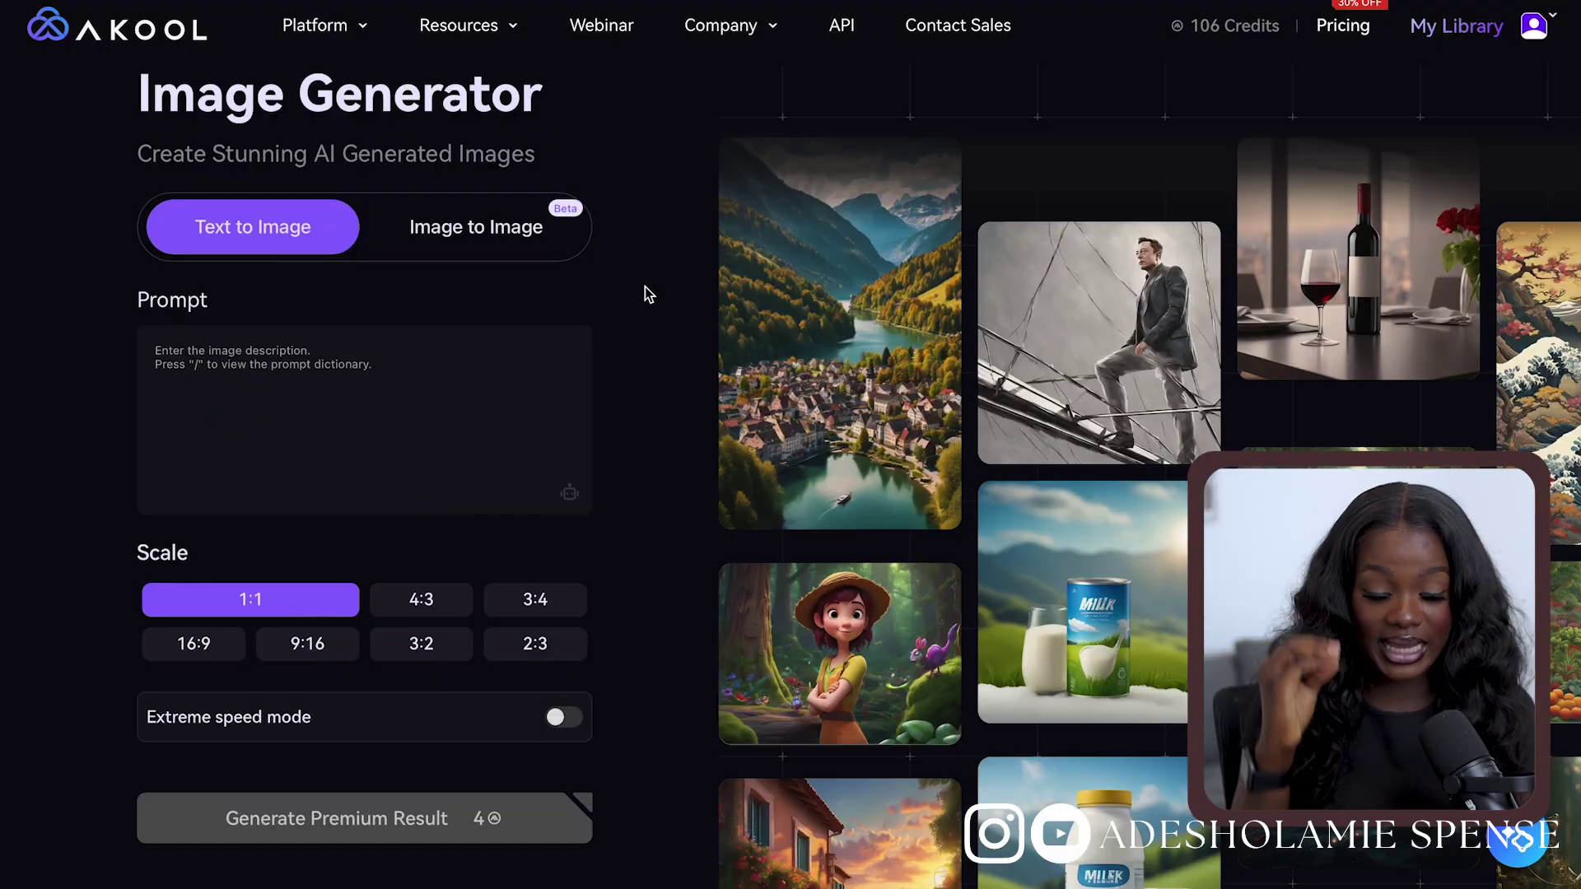
left_click(481, 228)
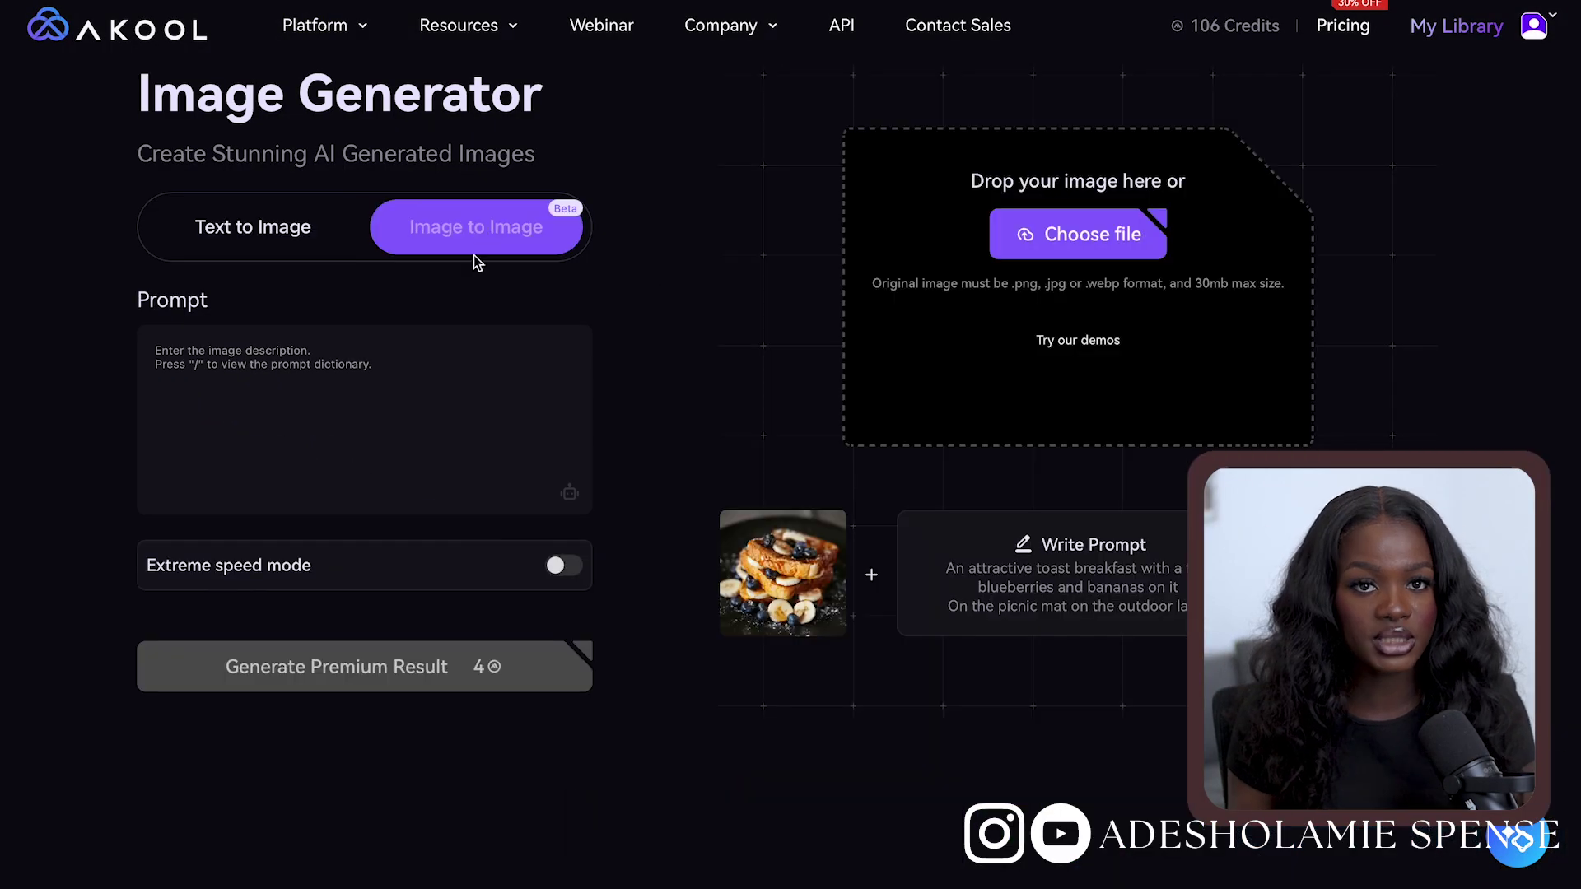
left_click(367, 440)
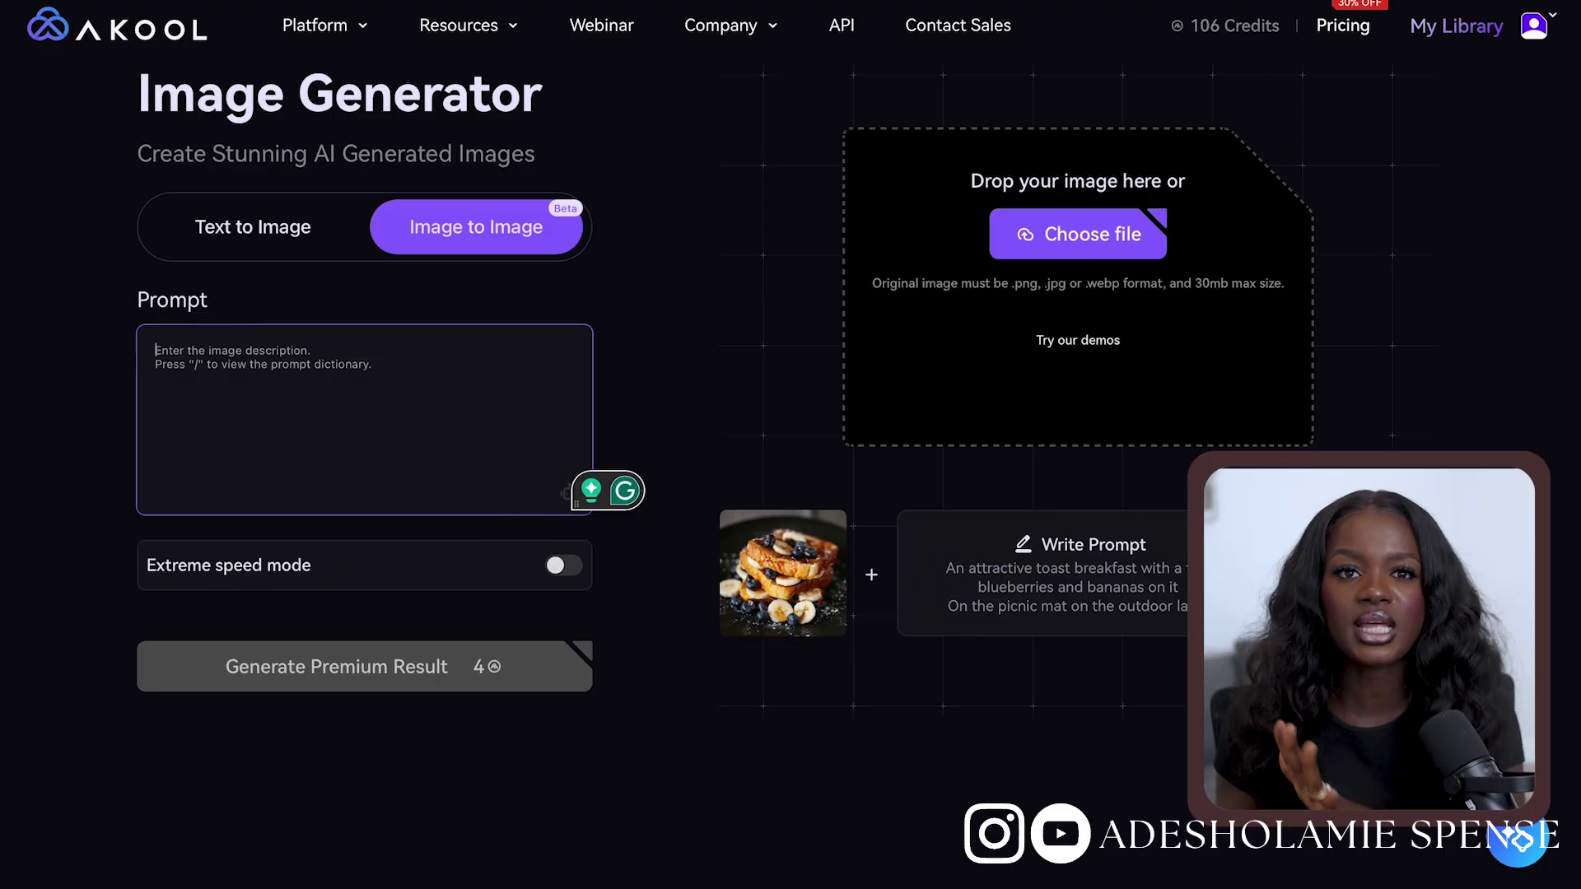
type("generate a")
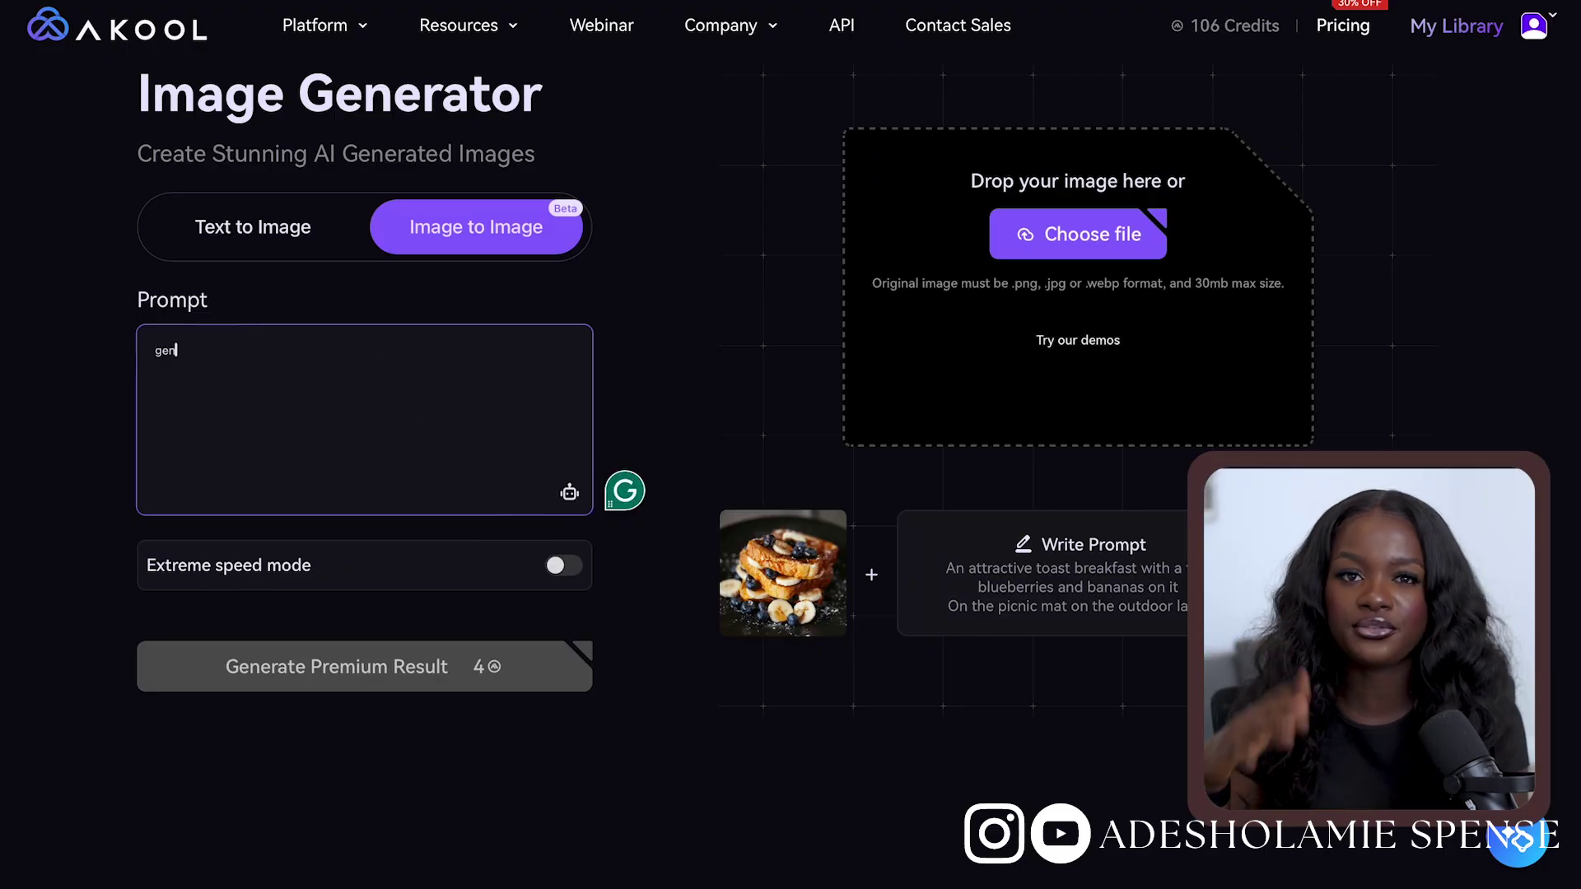
type("n image")
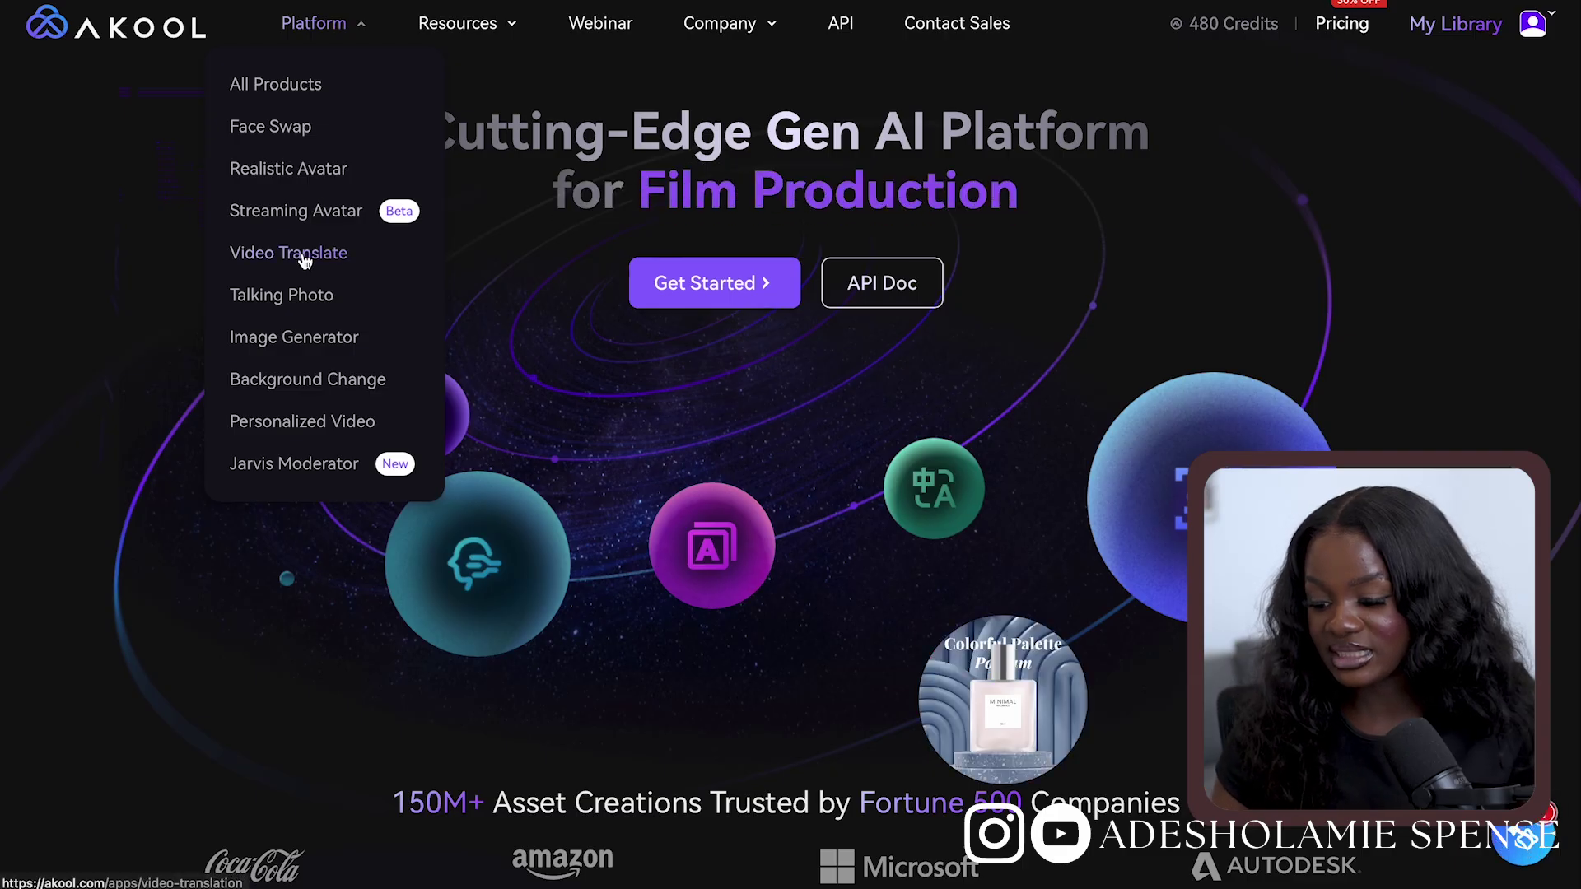
Open Video Translate, skip the onboarding guide, and upload a video file
left_click(304, 261)
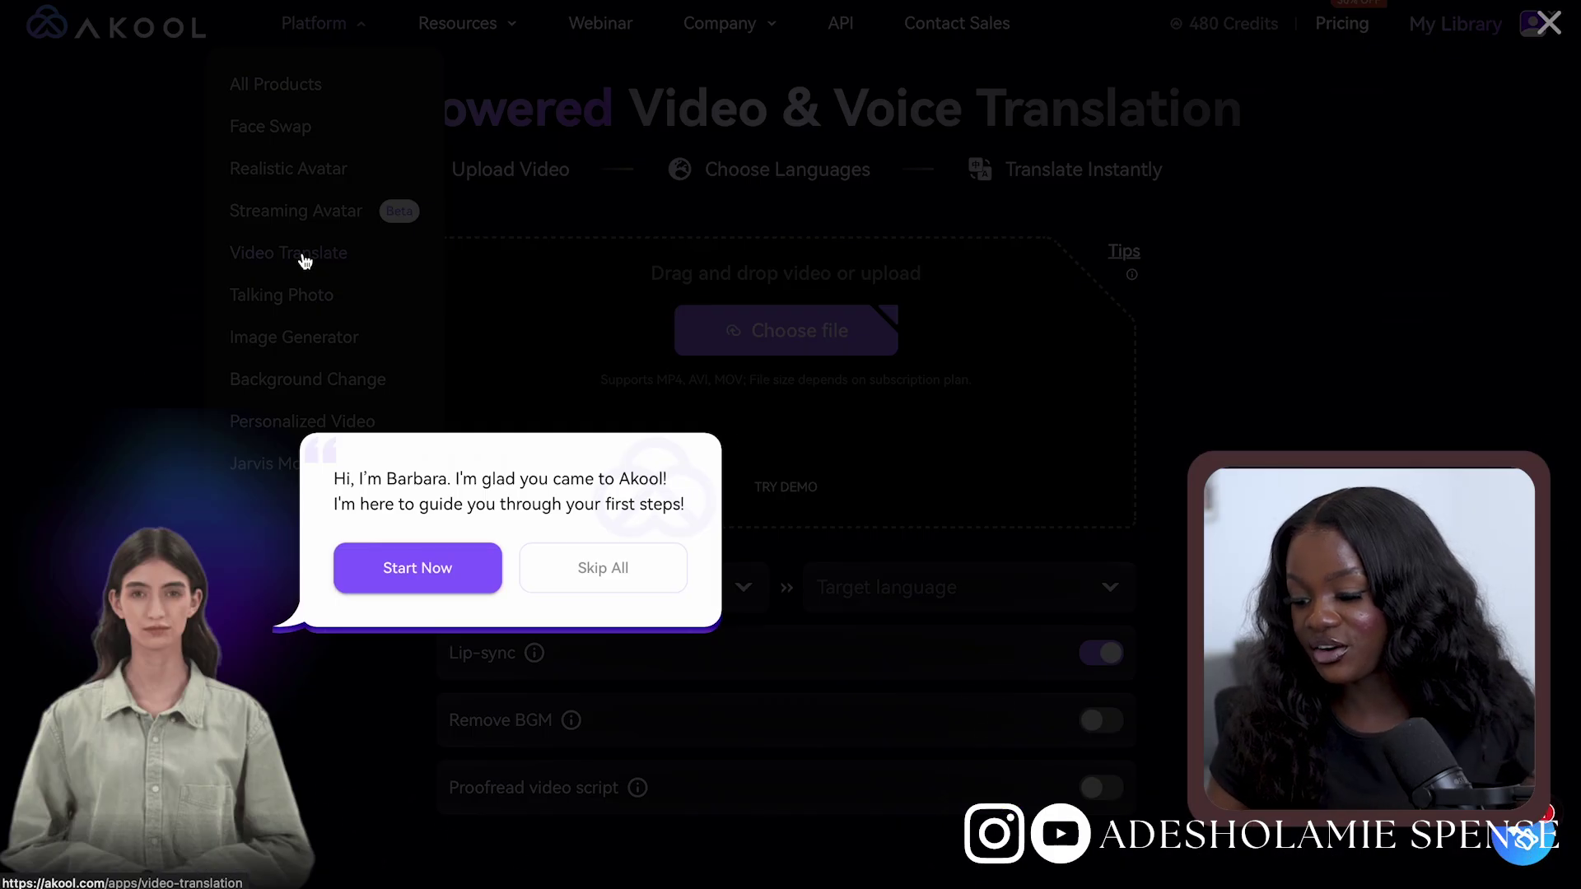
left_click(612, 574)
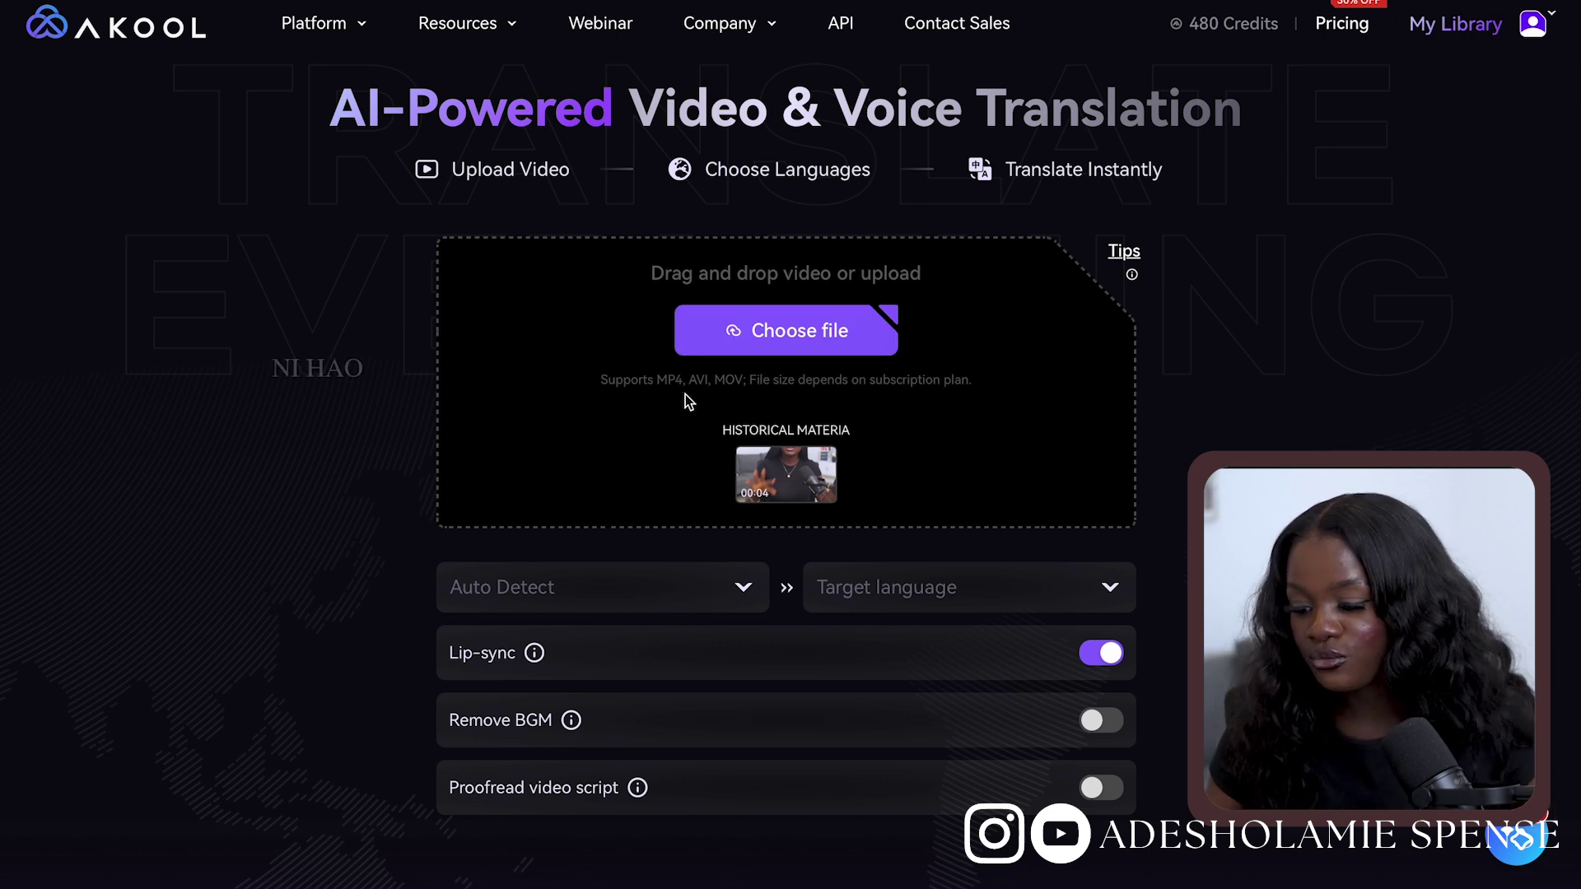
left_click(788, 360)
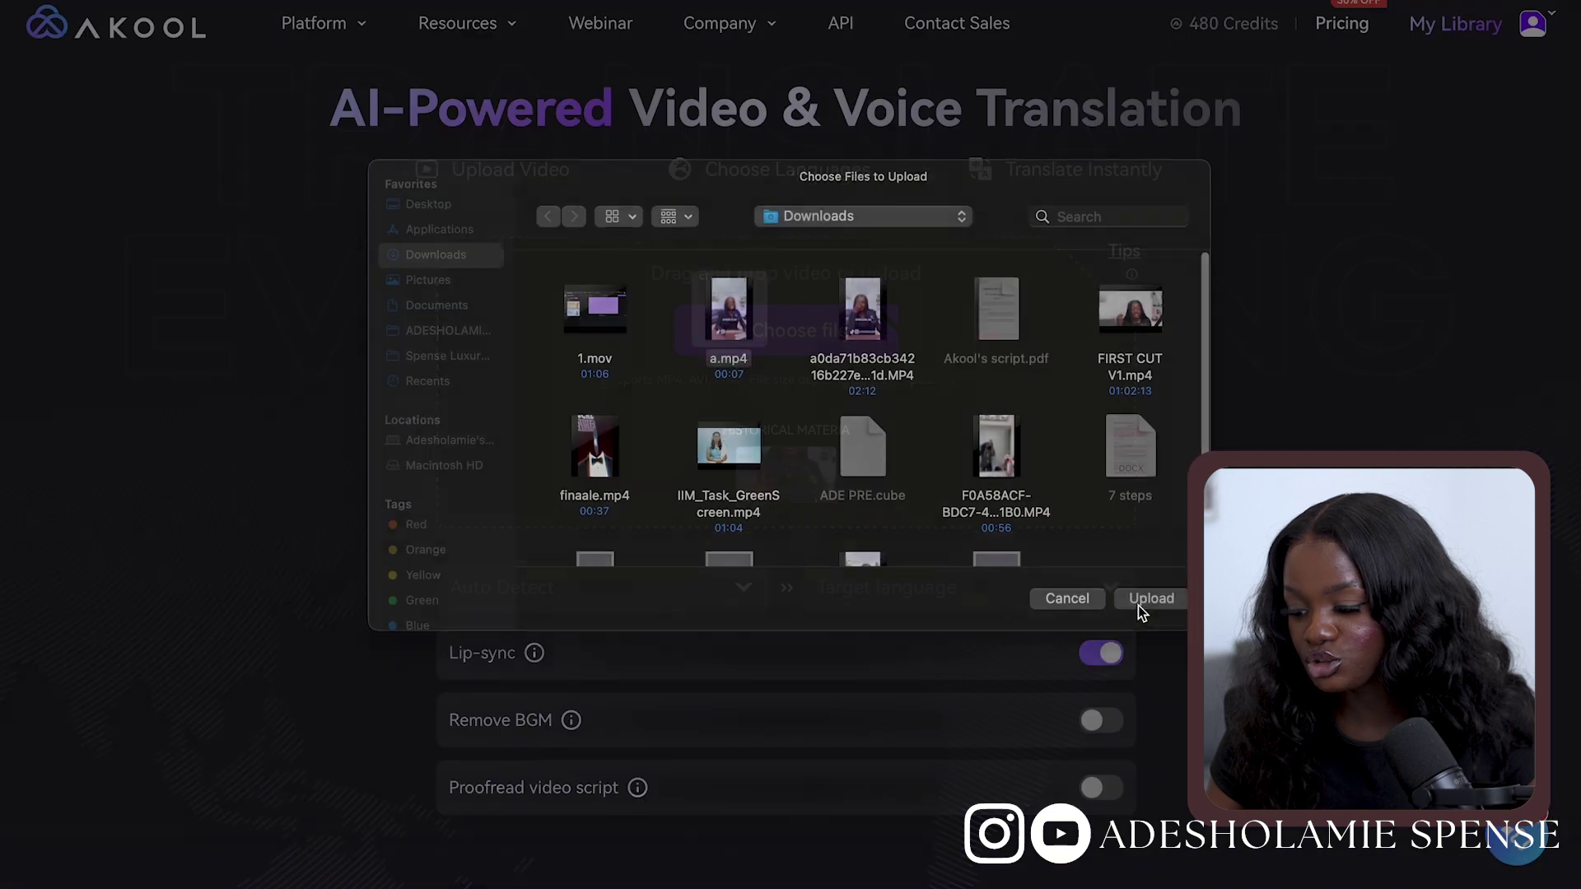
left_click(1138, 605)
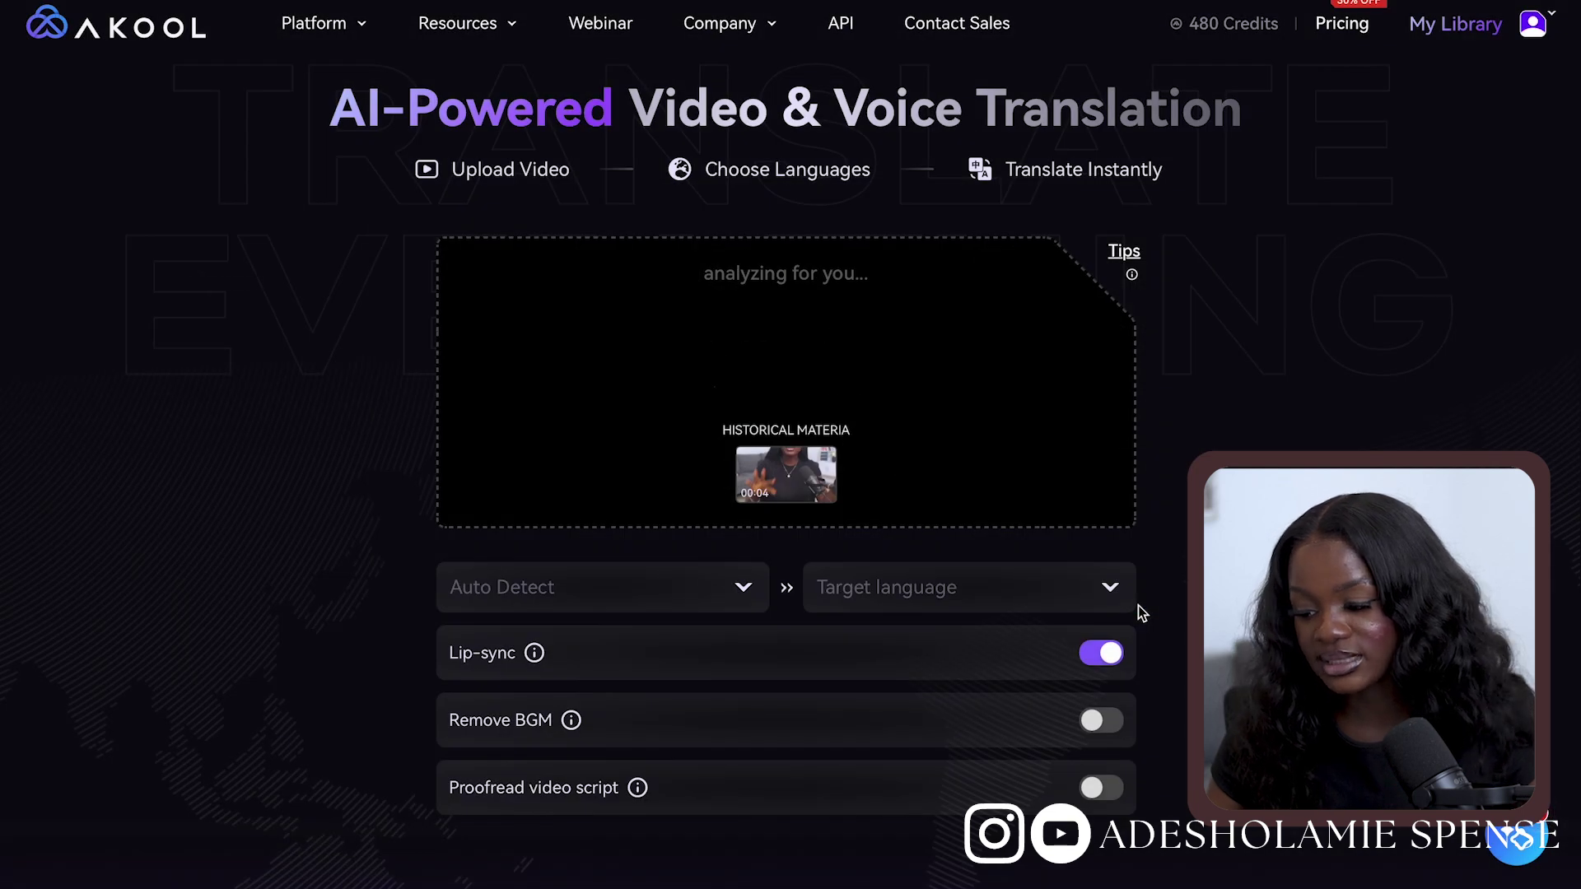
Set the source language to English and target to French, then generate premium results
left_click(858, 607)
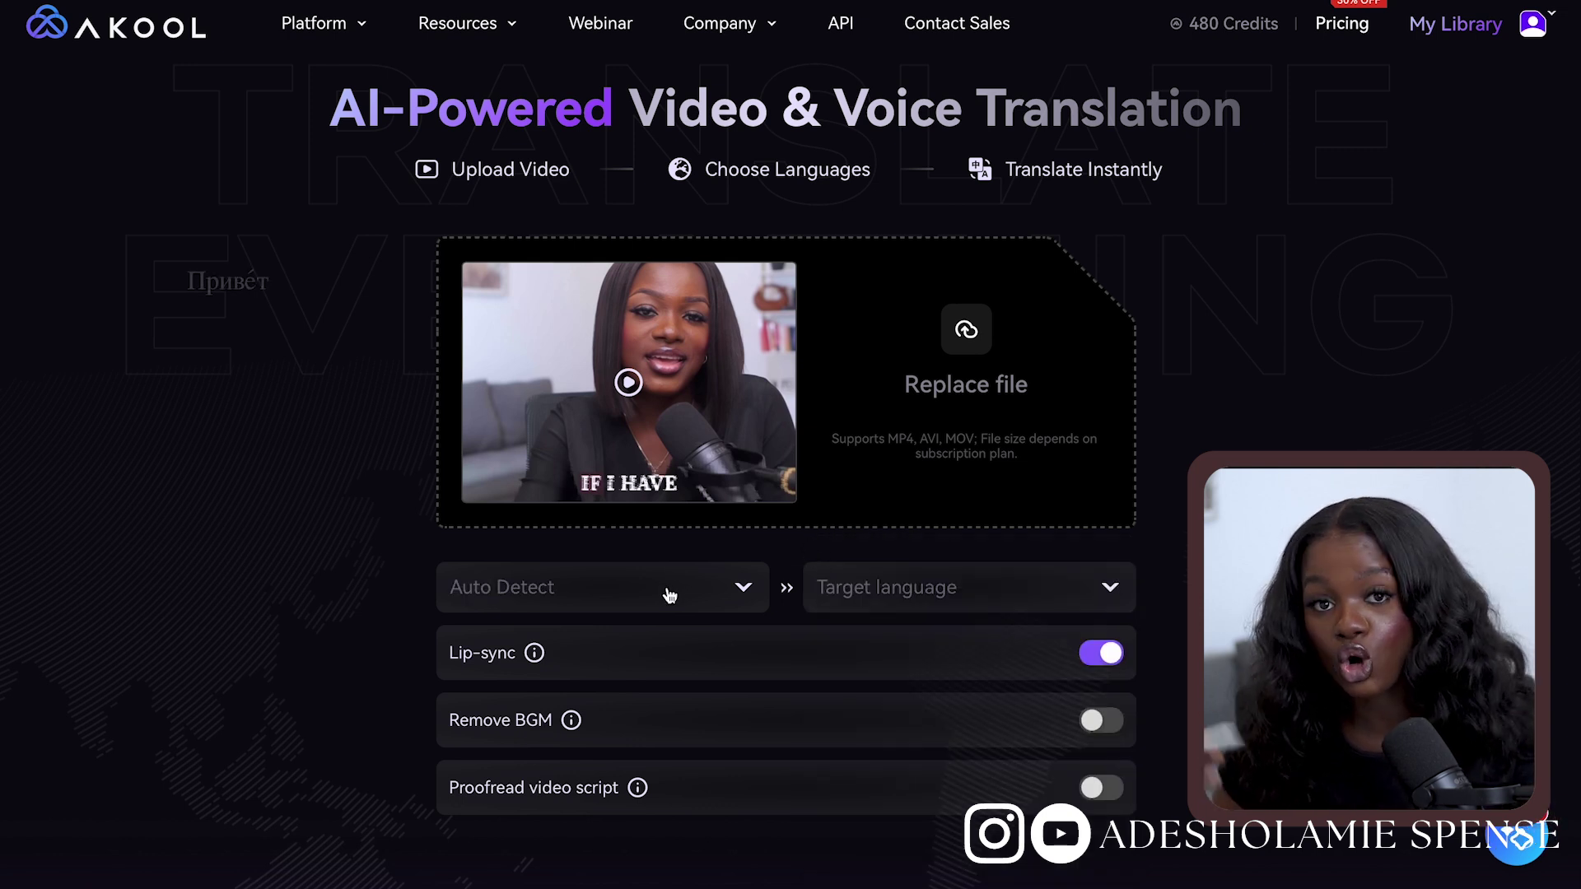
left_click(669, 596)
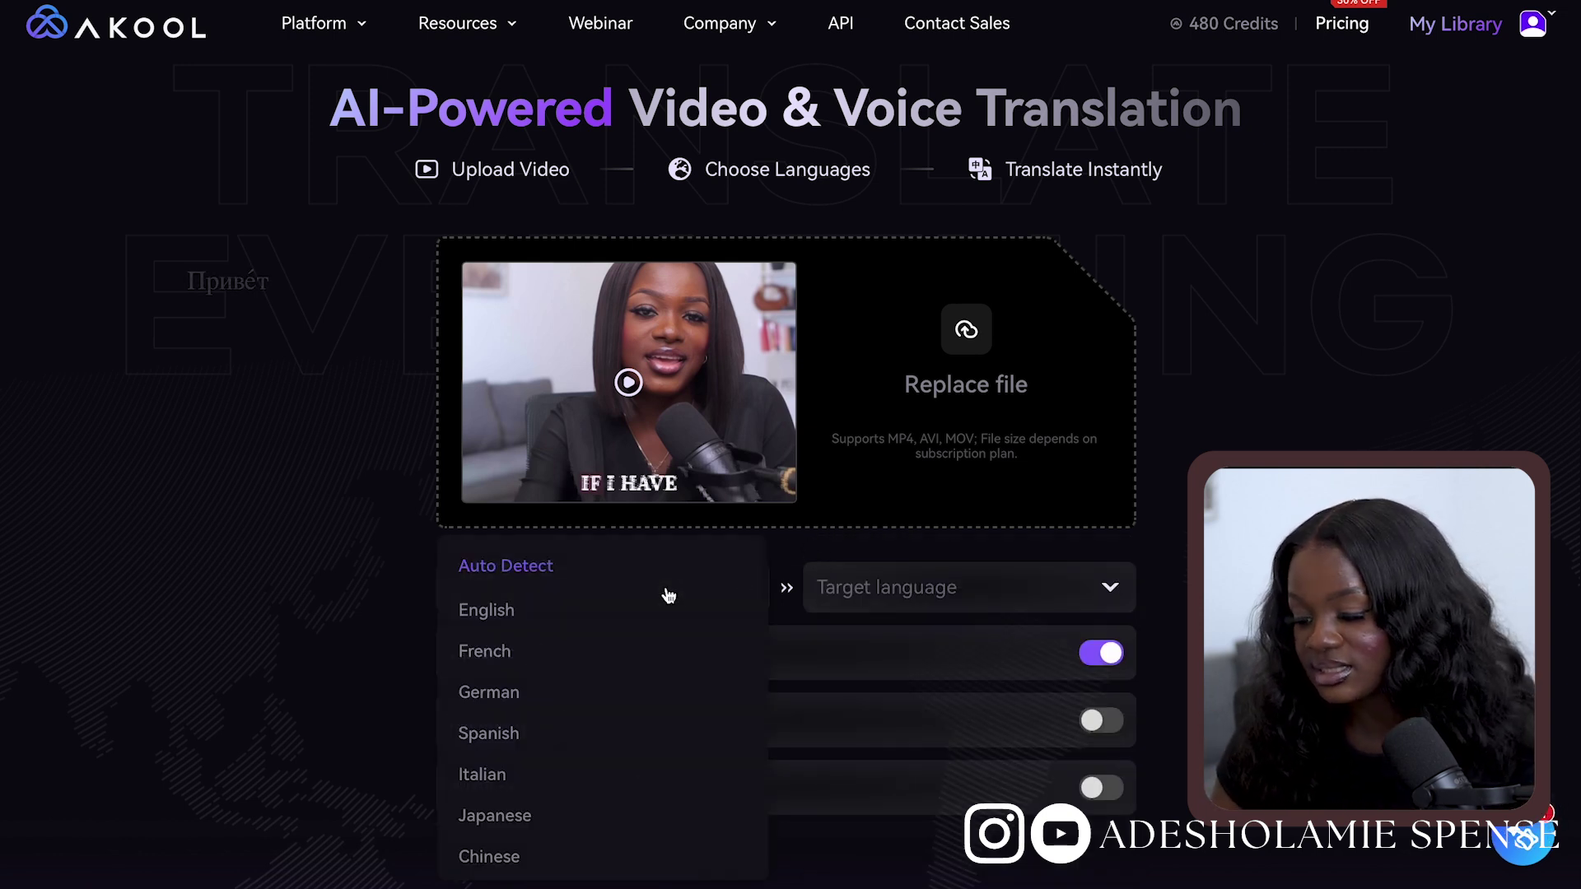
left_click(662, 607)
left_click(856, 605)
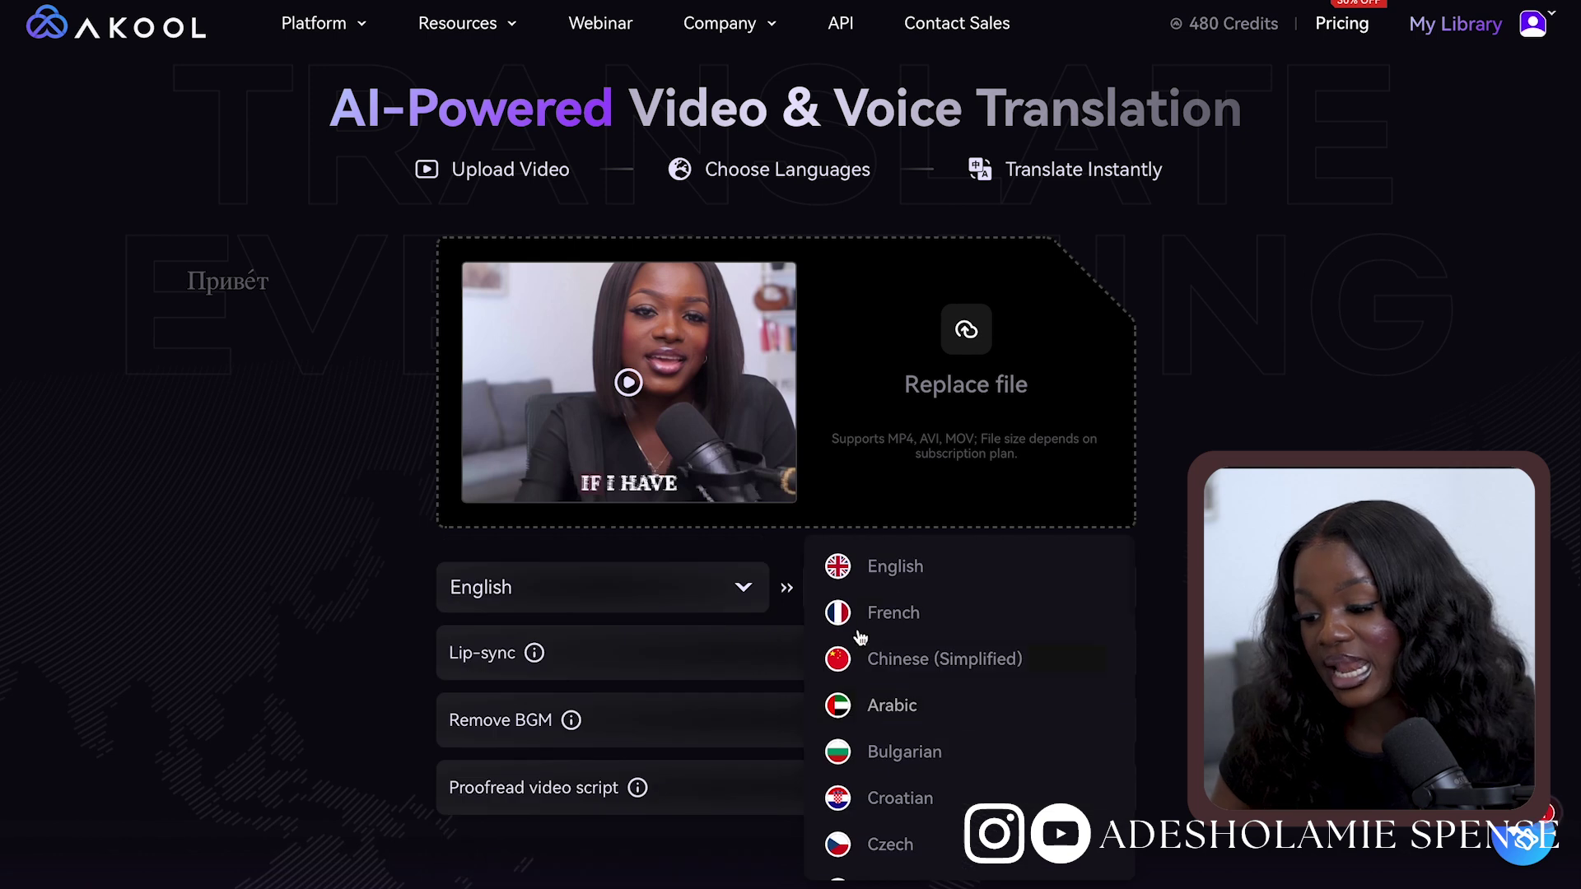
left_click(946, 628)
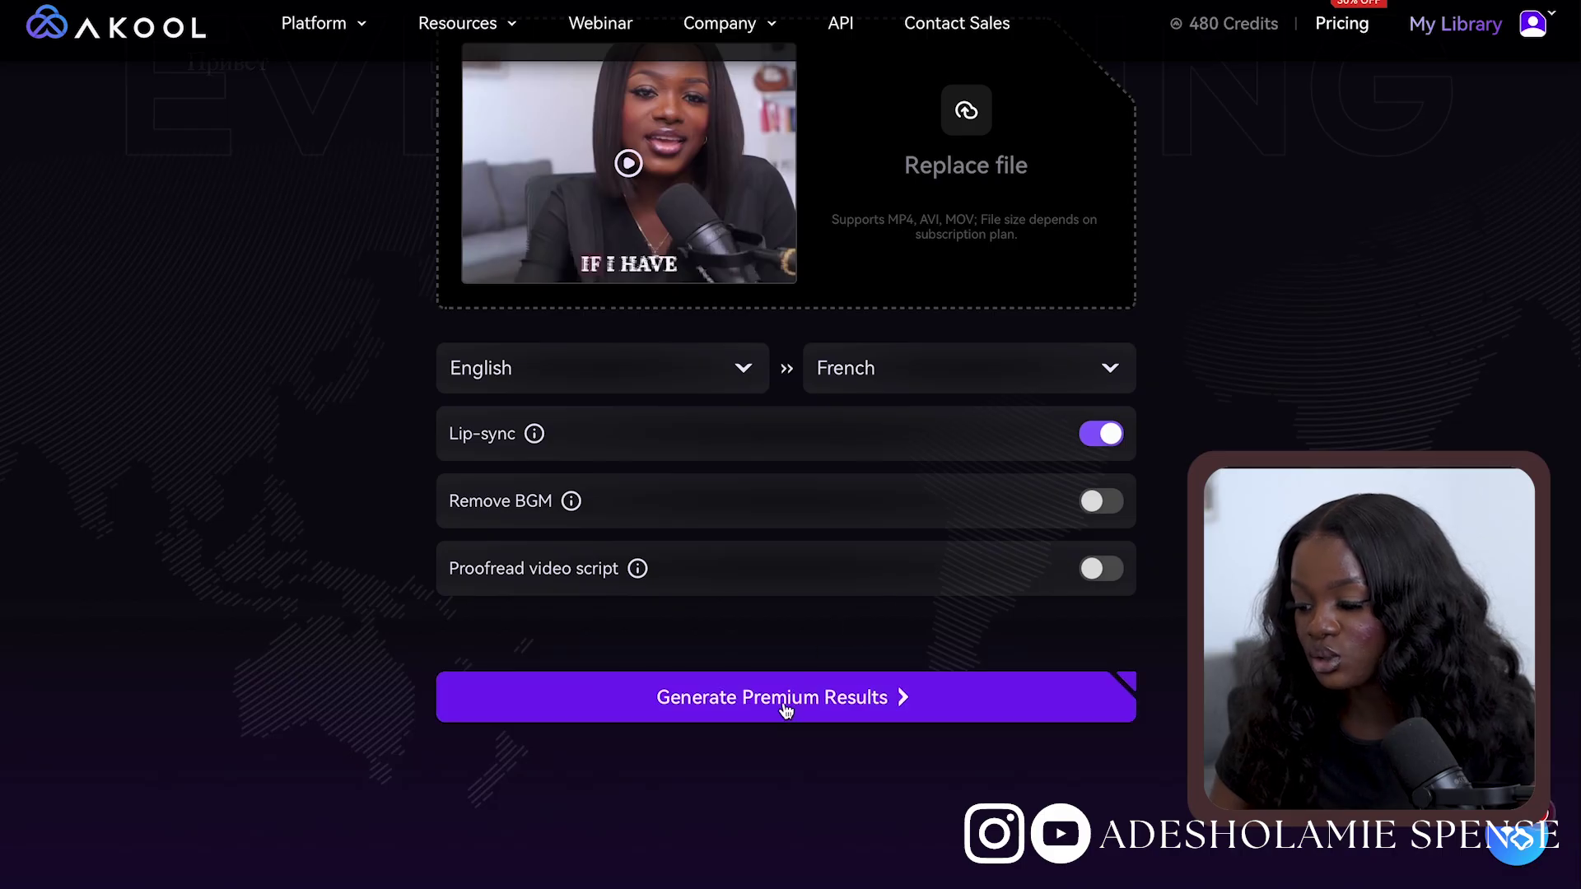
left_click(791, 698)
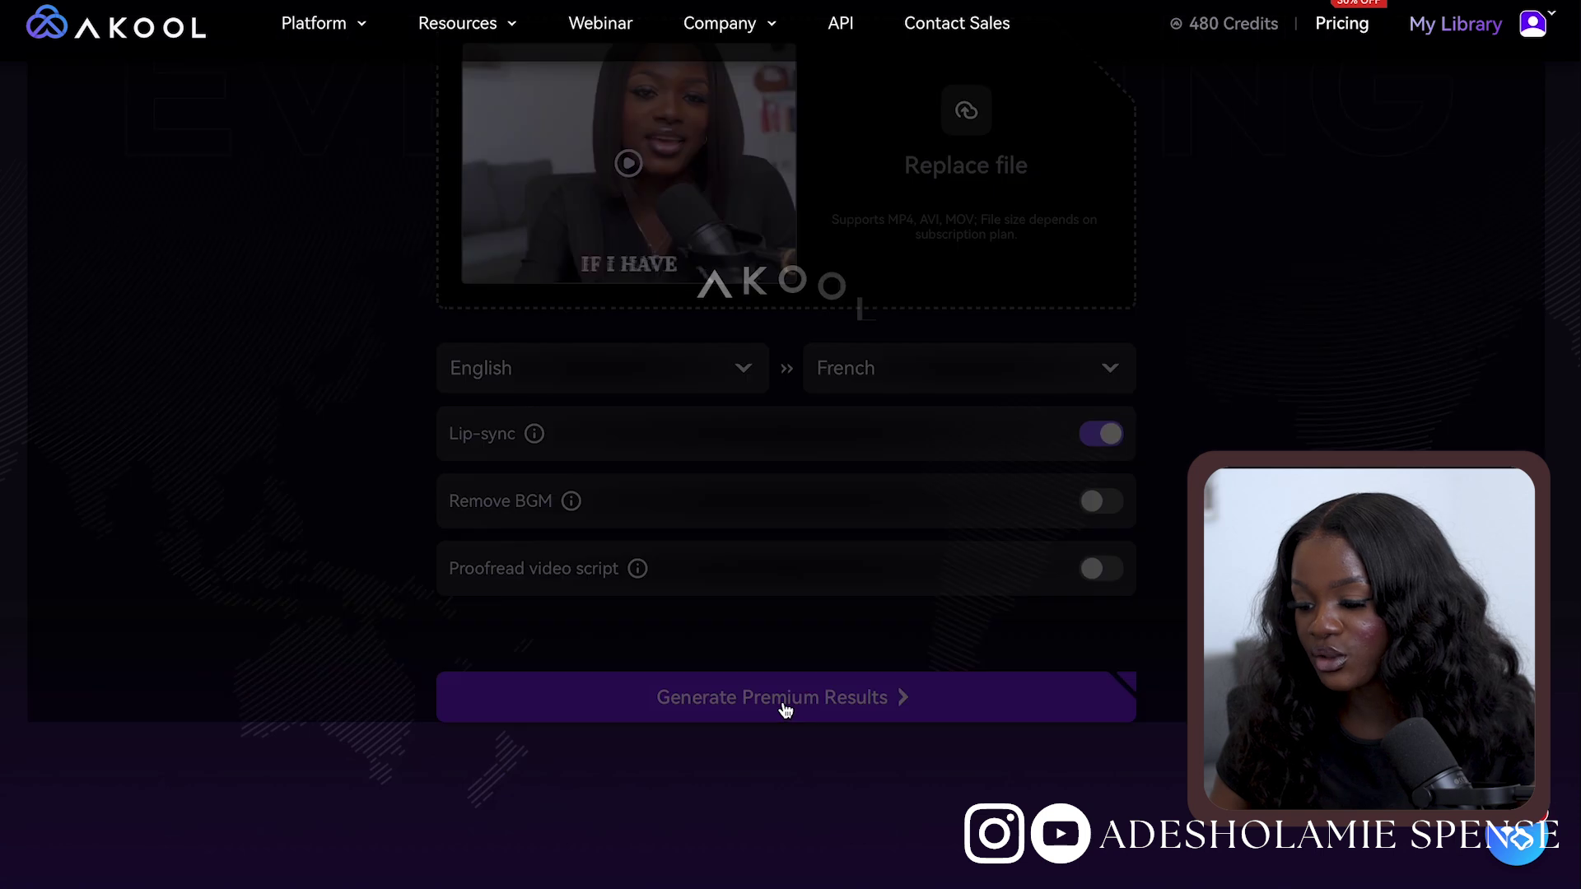